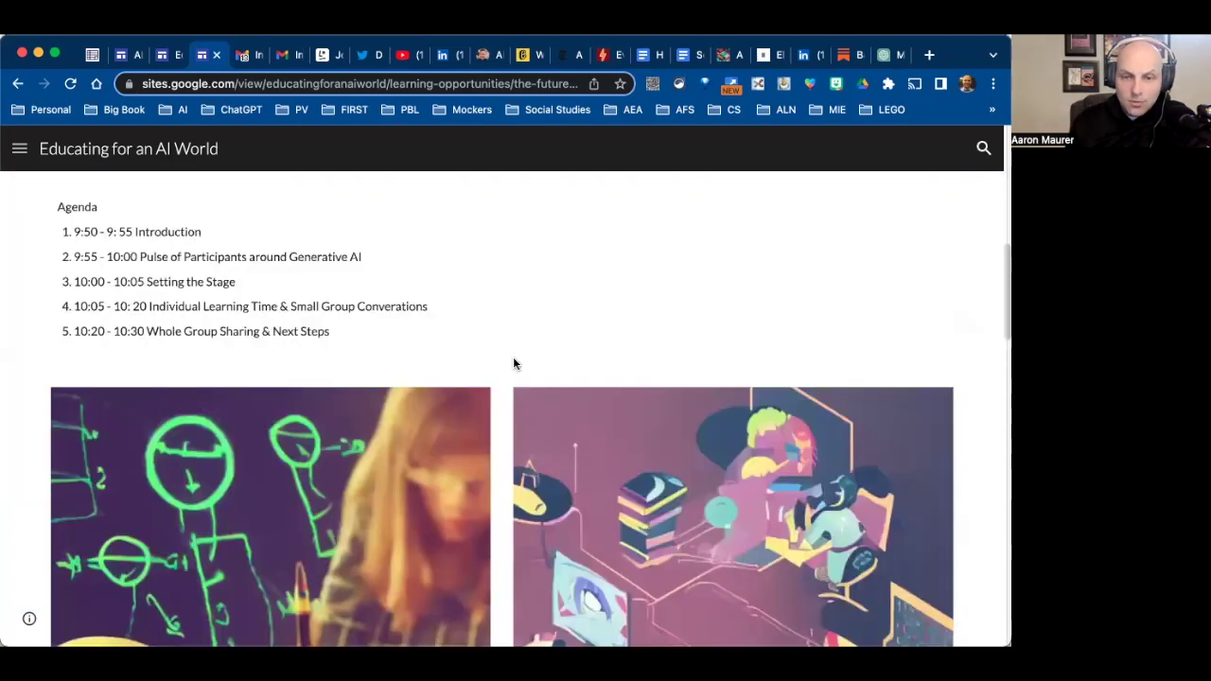
pyautogui.scroll(-1, 514, 363)
pyautogui.scroll(-3, 515, 364)
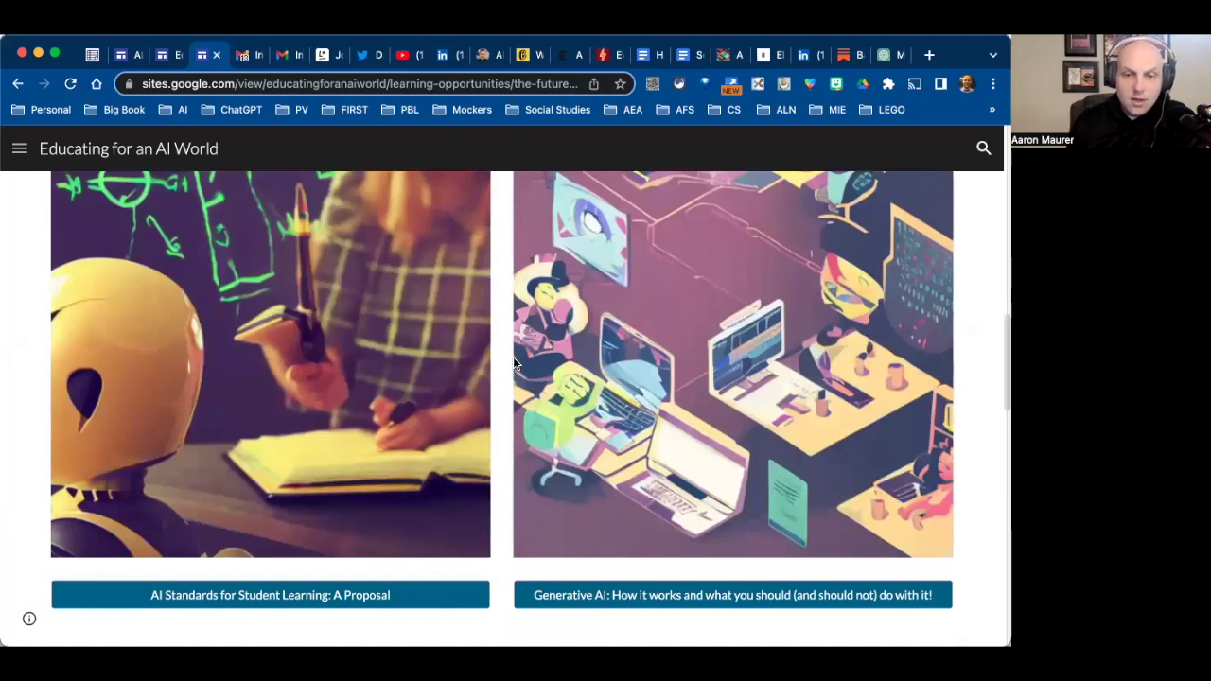
pyautogui.scroll(3, 515, 362)
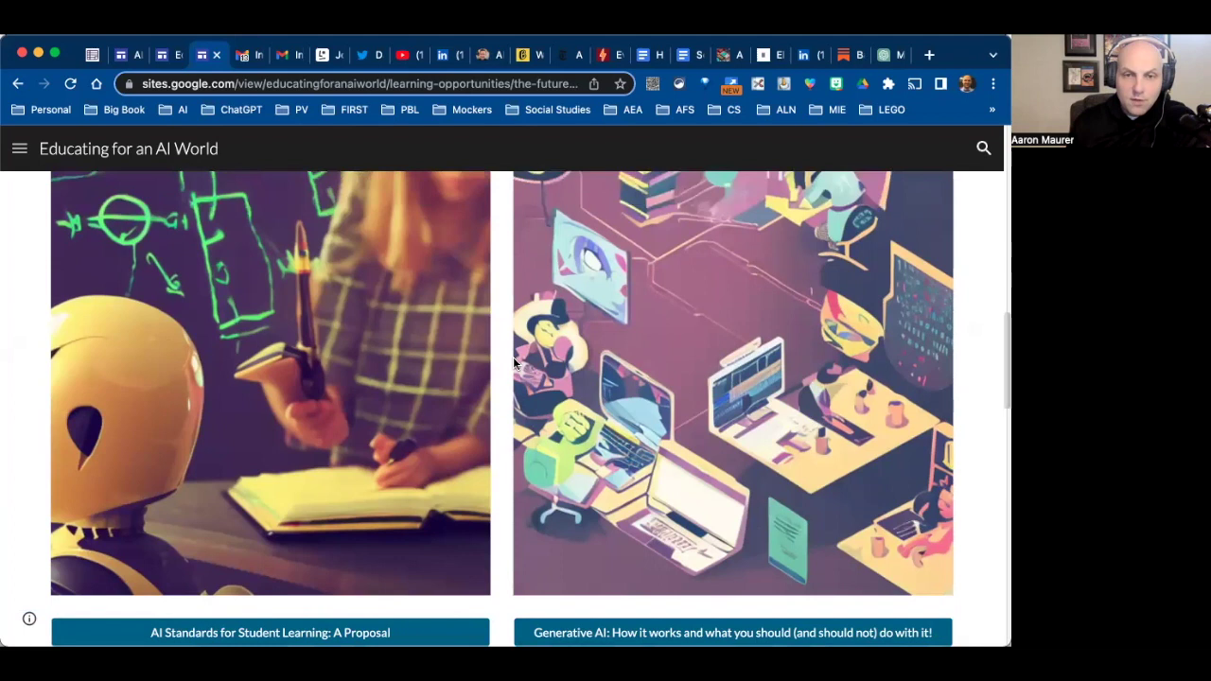
pyautogui.scroll(3, 516, 362)
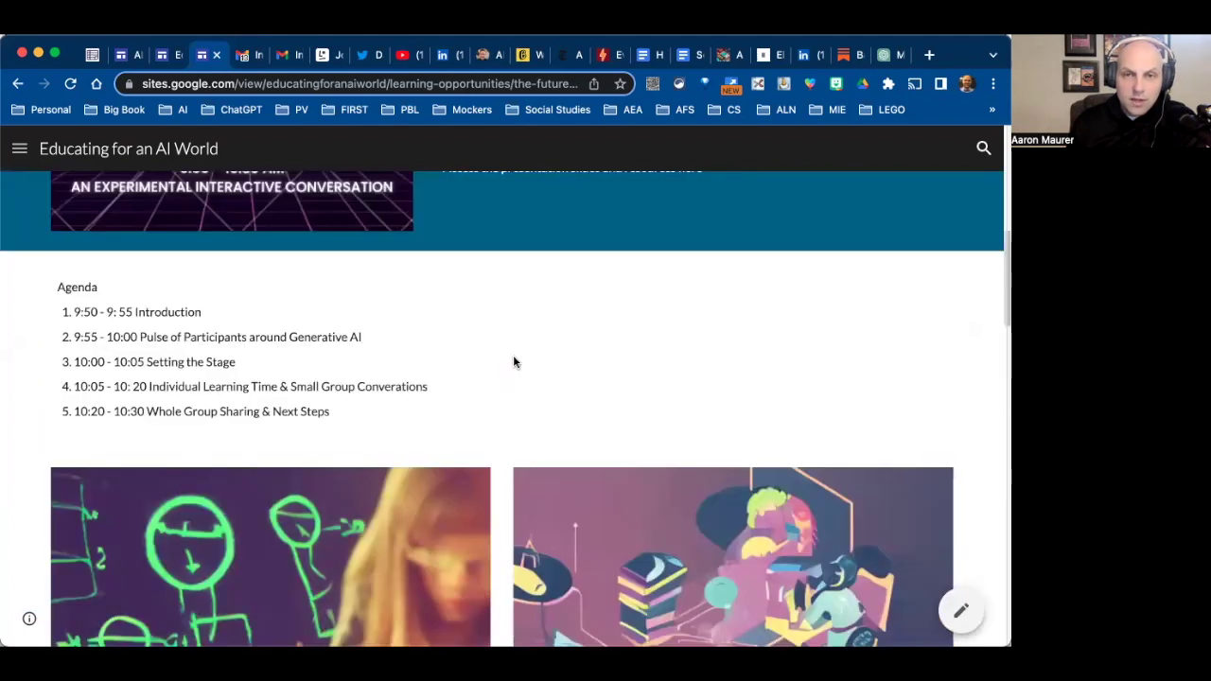
# - Open the One Useful Thing article on cloning yourself and read through its introduction and the section on the script
pyautogui.click(719, 56)
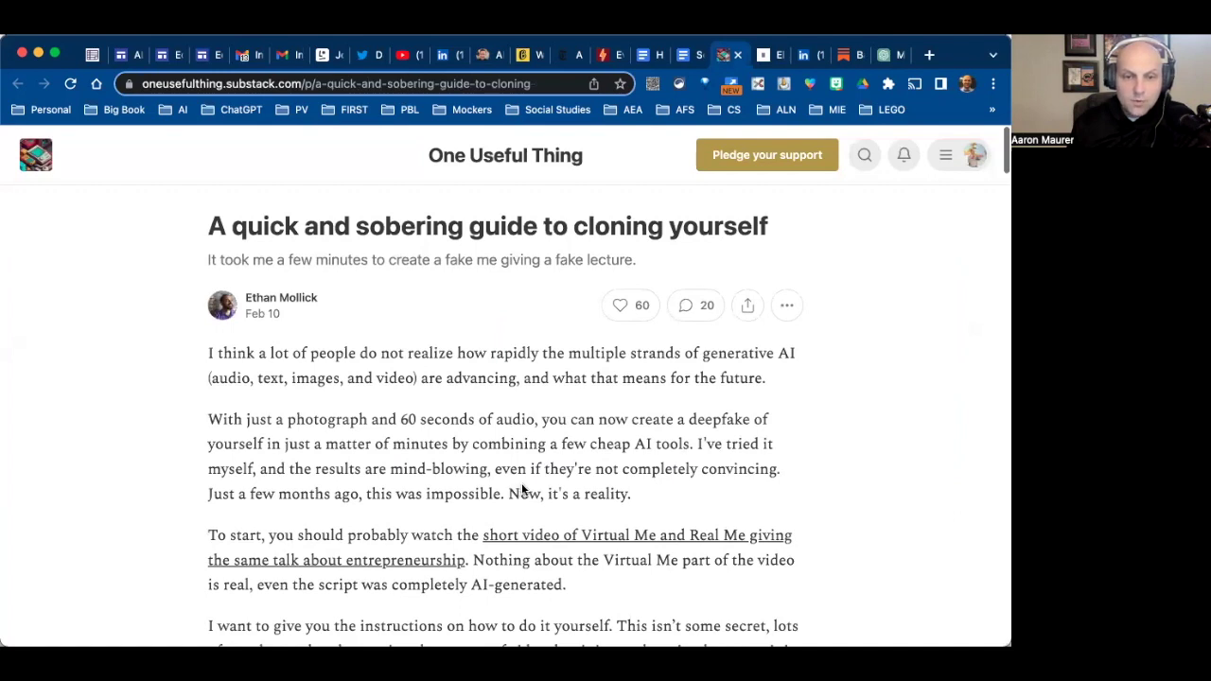
pyautogui.scroll(-1, 522, 489)
pyautogui.scroll(-5, 524, 488)
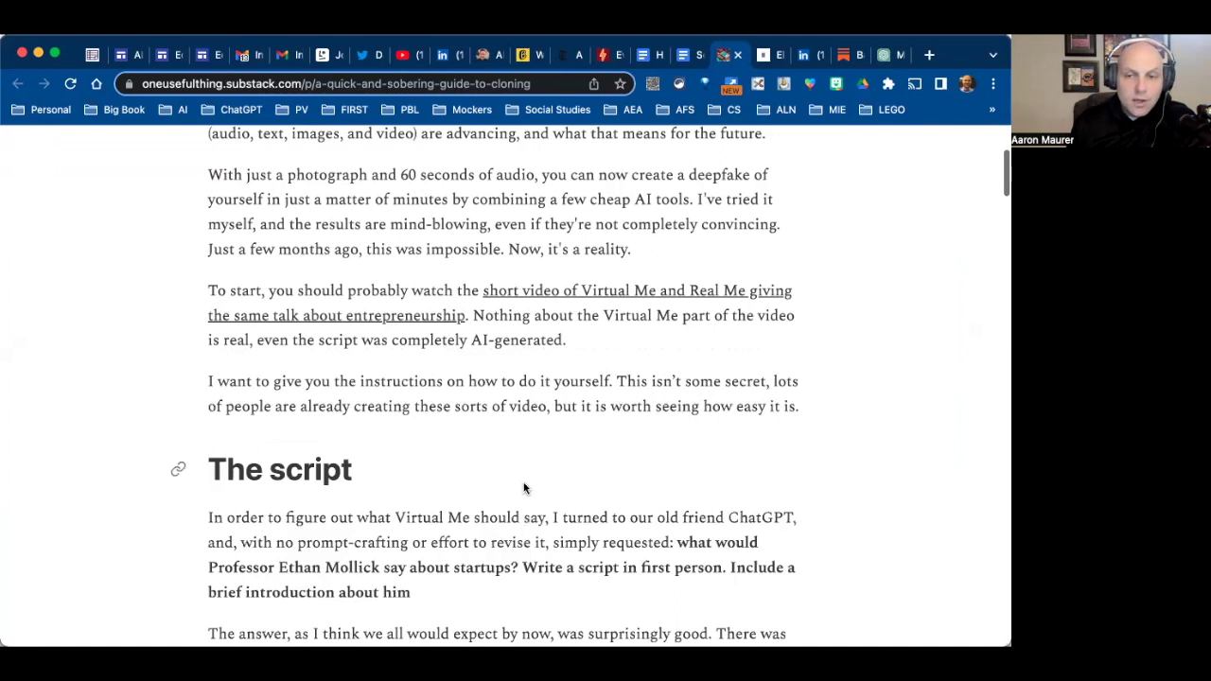
pyautogui.scroll(-1, 524, 488)
pyautogui.scroll(-8, 524, 488)
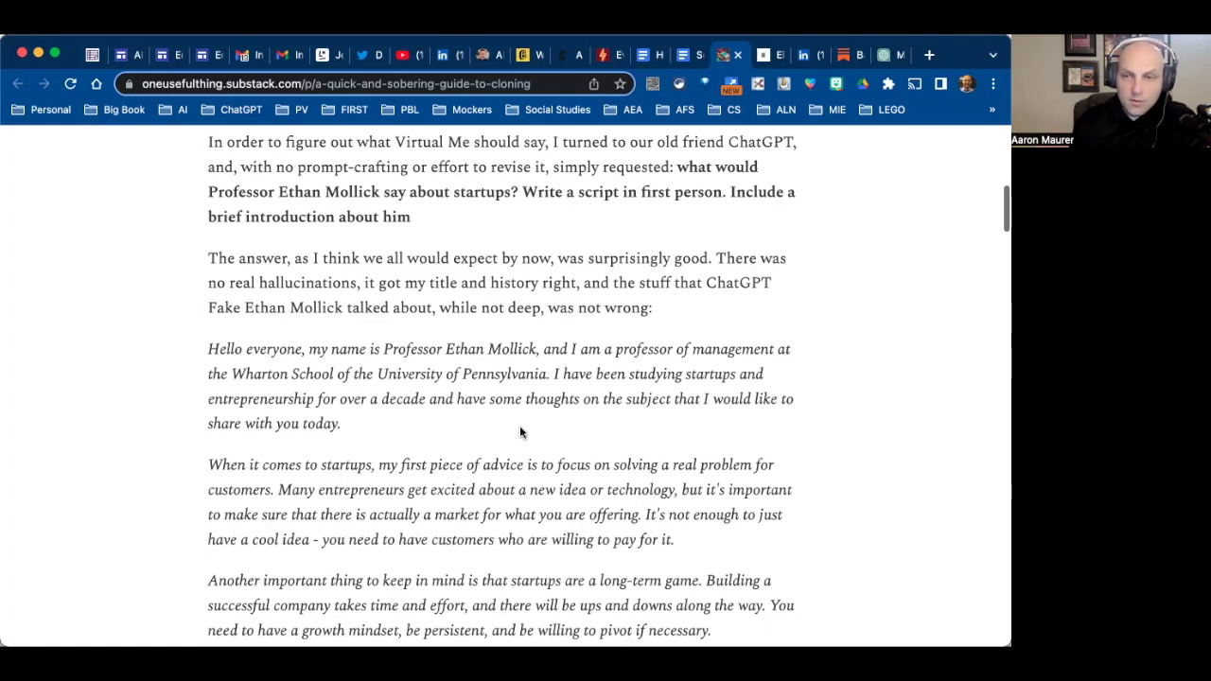
pyautogui.scroll(-2, 519, 431)
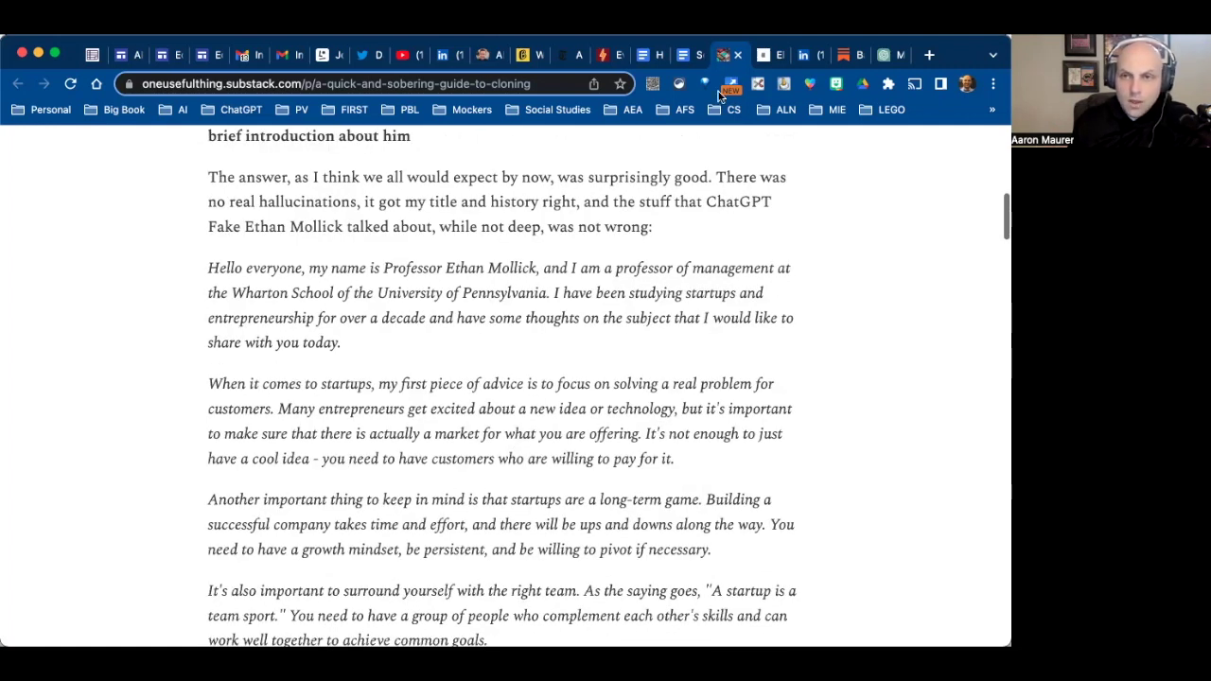
# - Switch to the ElevenLabs Voice Lab, start adding an instant voice and enter the speaker's nickname as its name
pyautogui.click(767, 57)
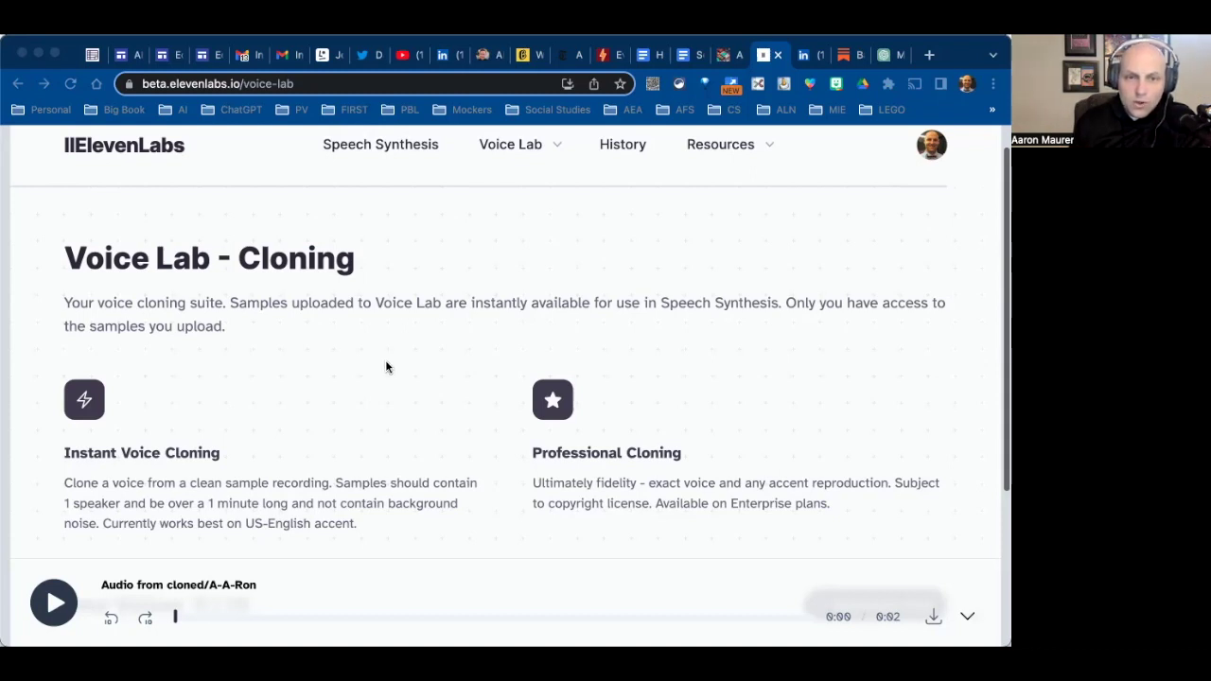
pyautogui.scroll(1, 386, 366)
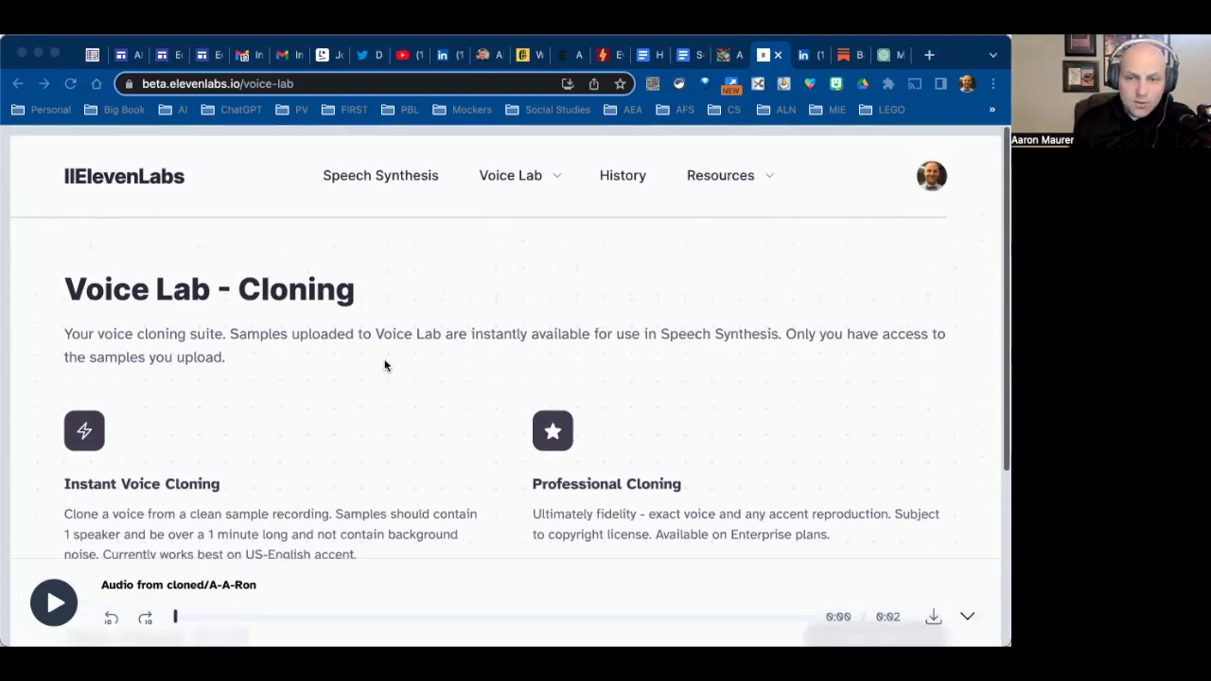
pyautogui.scroll(-2, 668, 474)
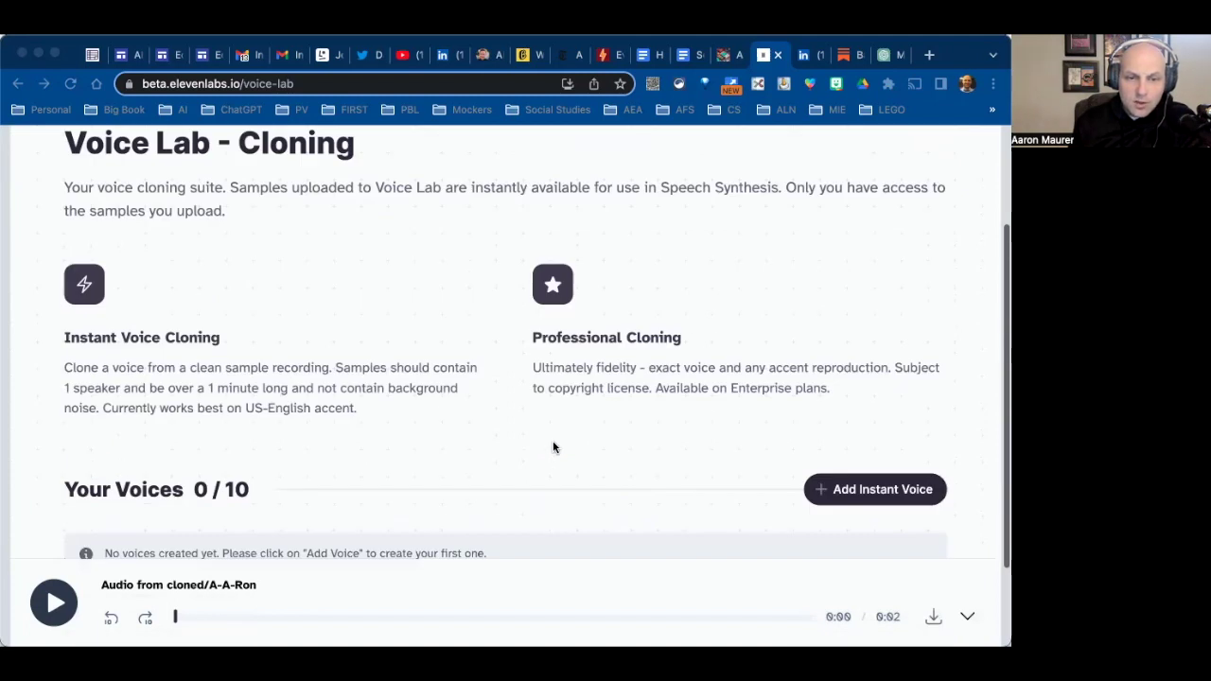
pyautogui.scroll(-2, 553, 446)
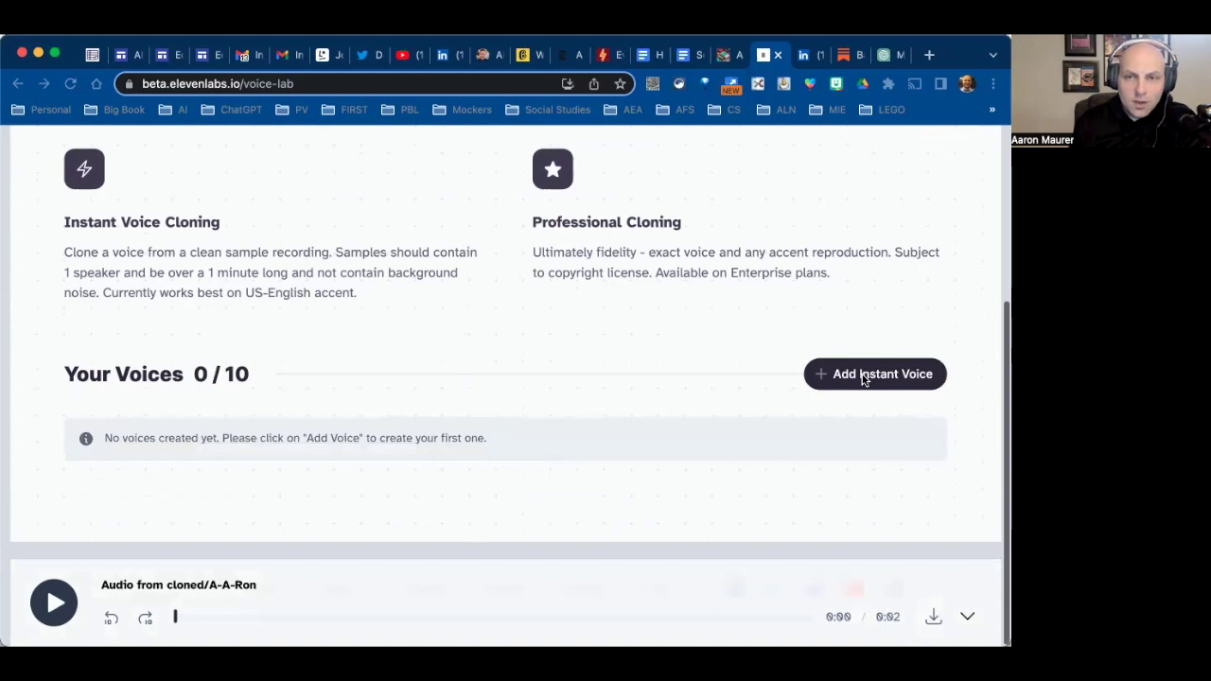
pyautogui.click(862, 373)
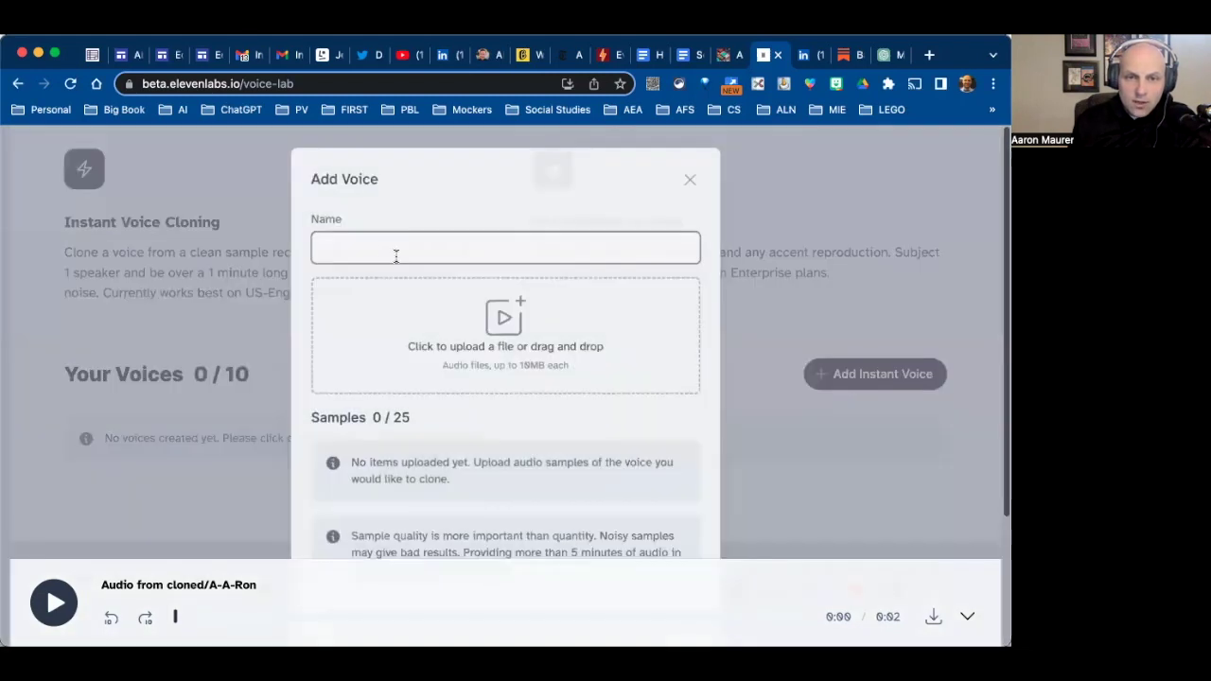
pyautogui.click(384, 249)
pyautogui.write('A-')
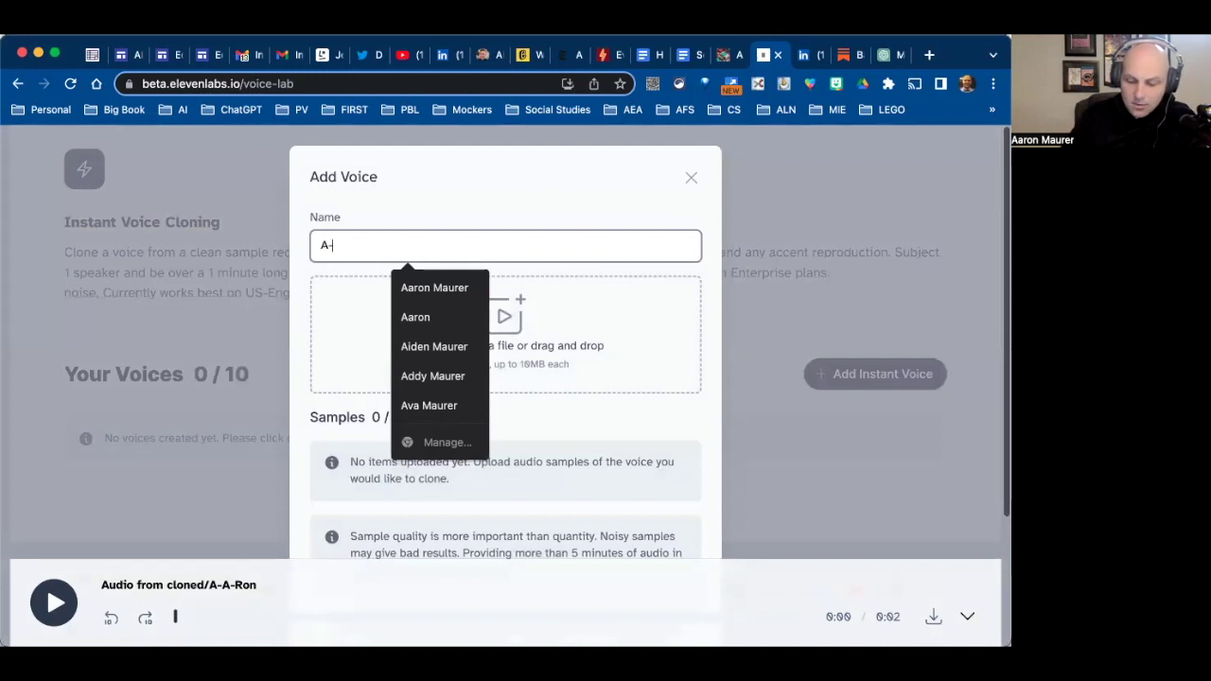
pyautogui.write('A-Ron')
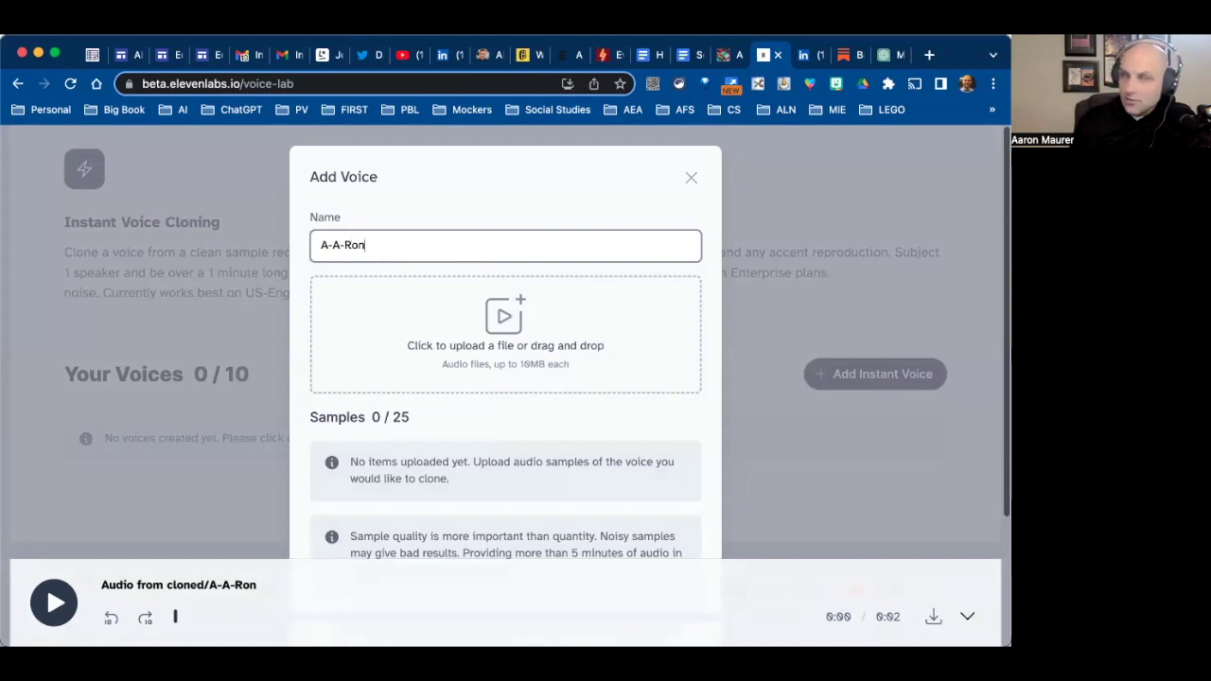
# - Create the cloned voice from the audio sample My Movie 15.m4a, accepting the confirmation of rights and terms
pyautogui.moveTo(579, 414); pyautogui.dragTo(493, 336)
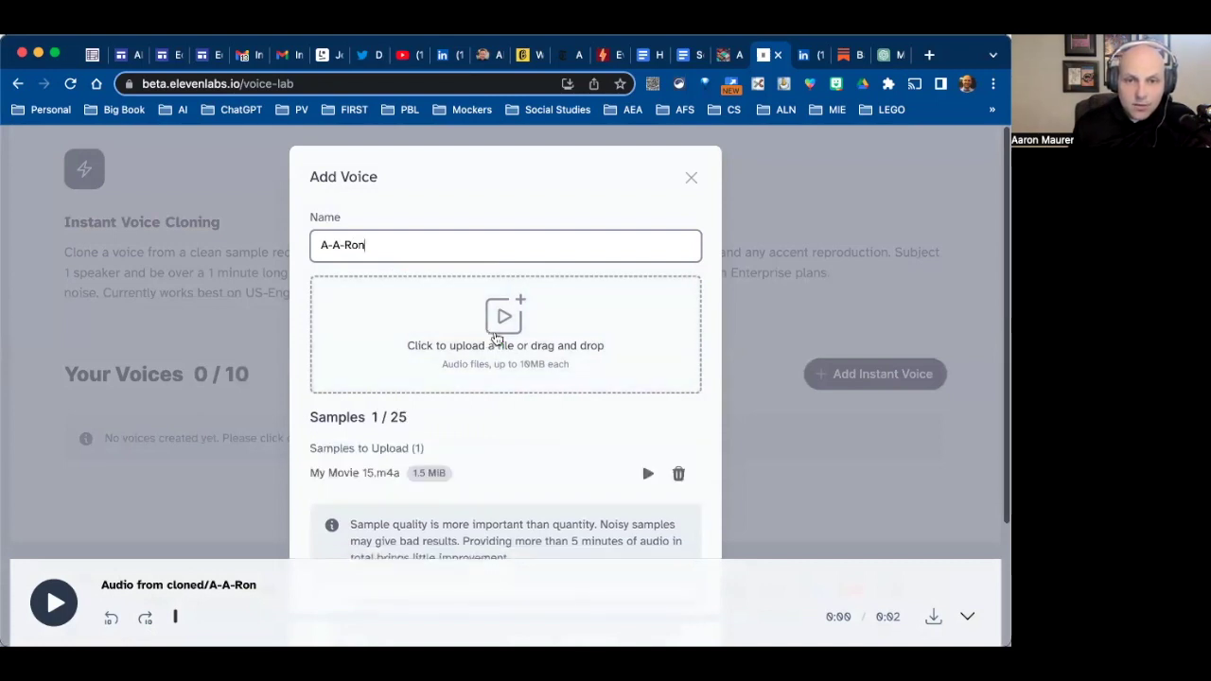
pyautogui.scroll(-1, 391, 373)
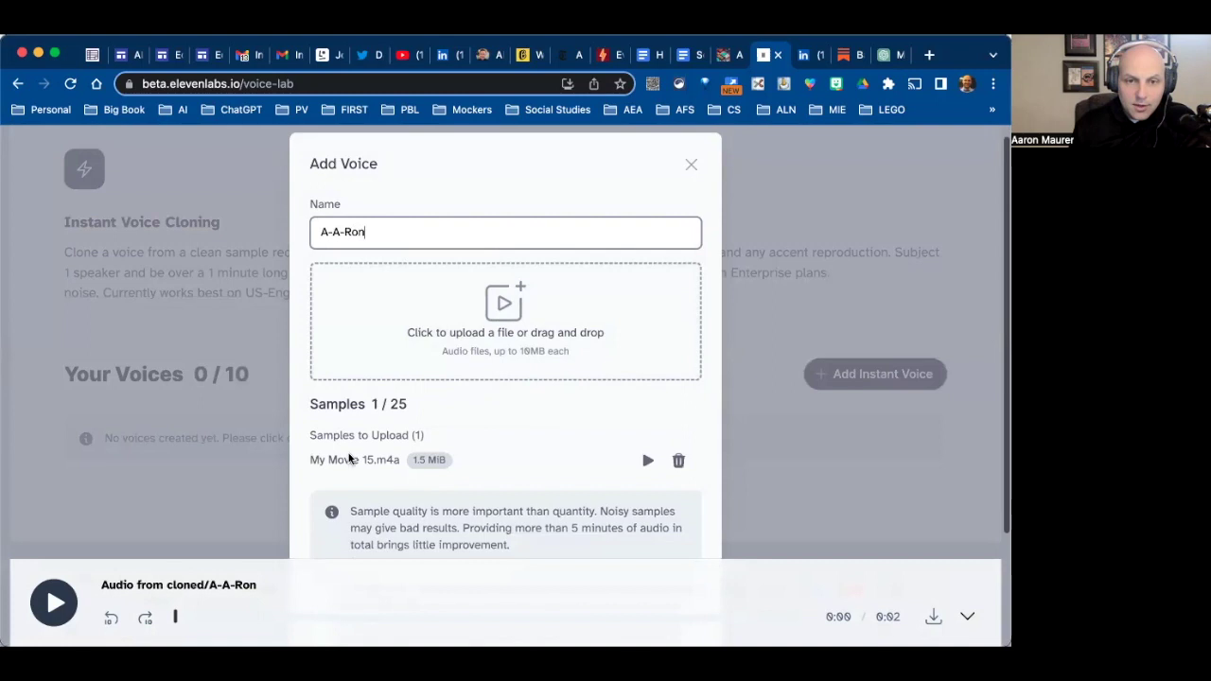
pyautogui.scroll(-3, 349, 459)
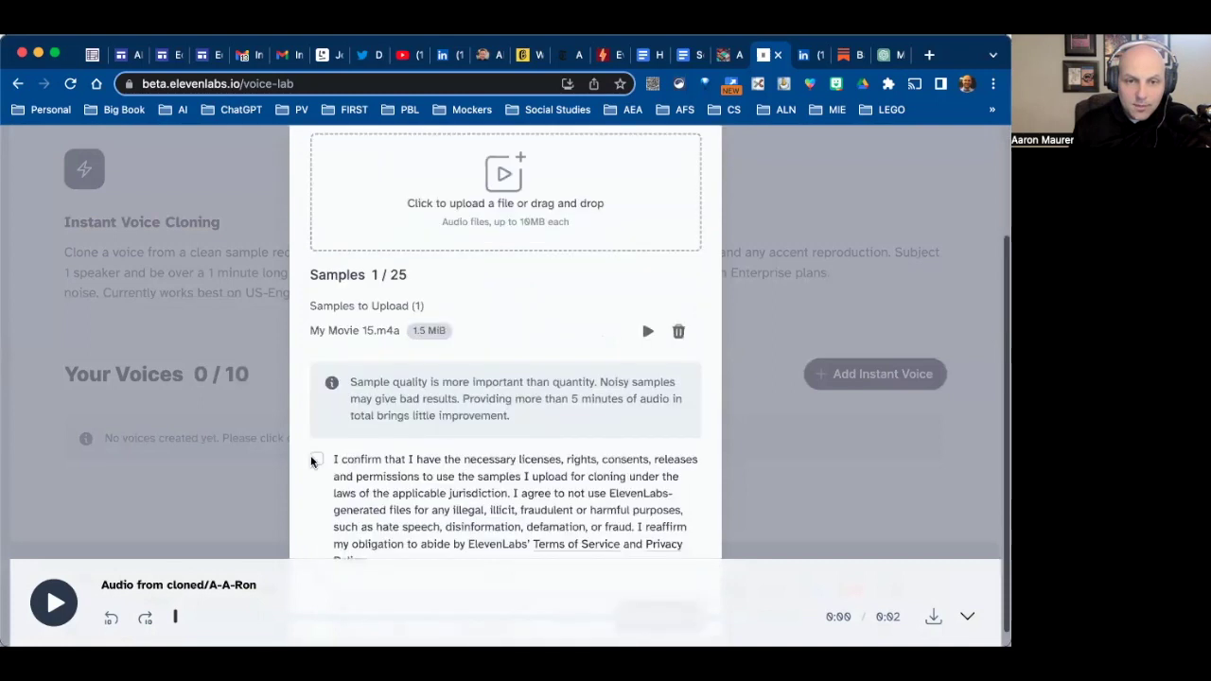
pyautogui.click(611, 450)
pyautogui.scroll(-1, 611, 451)
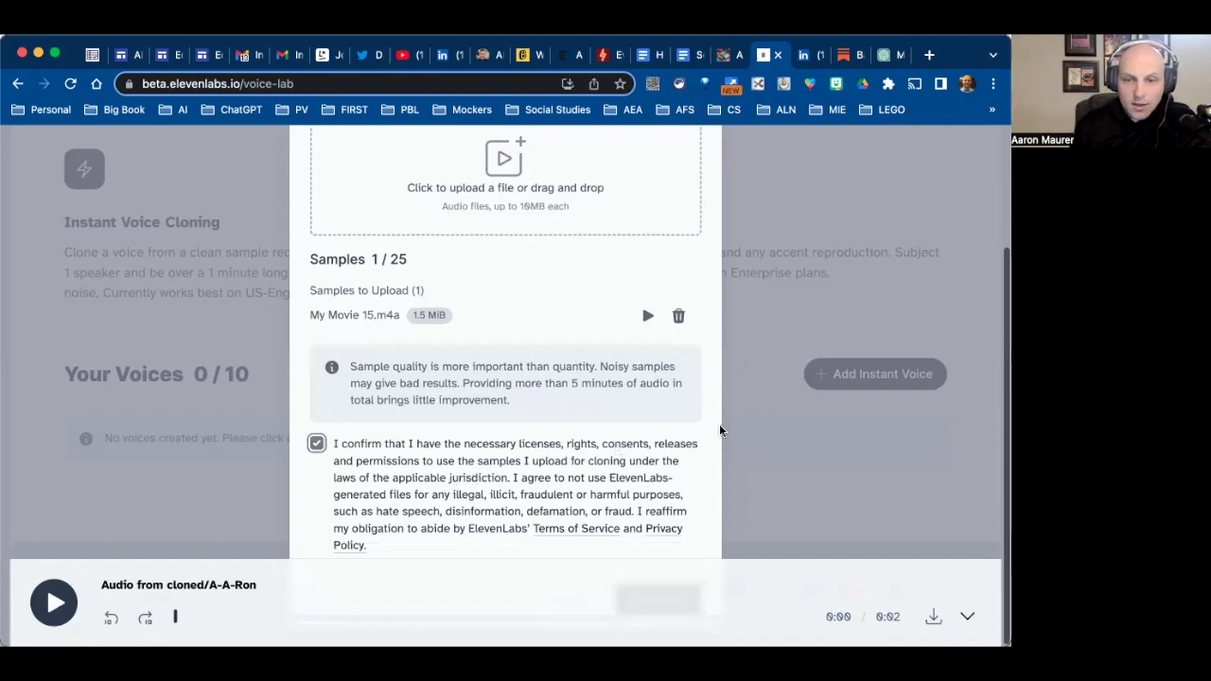
pyautogui.click(966, 620)
pyautogui.click(644, 602)
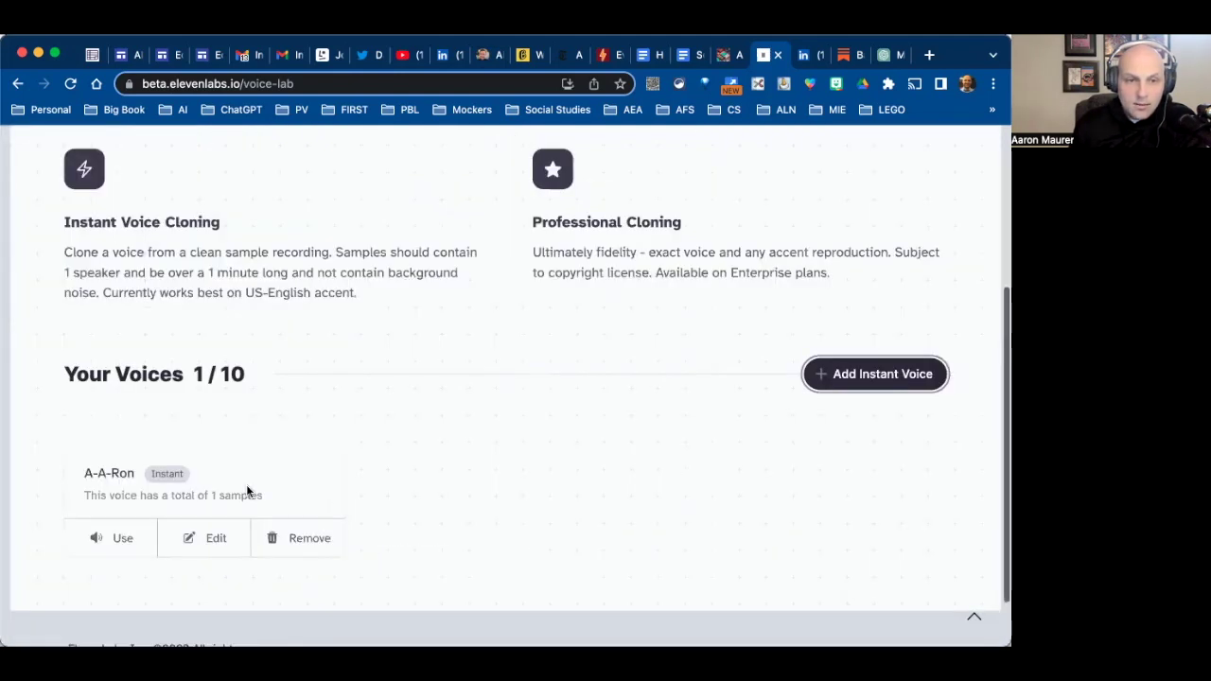
# - Open the new cloned voice in Speech Synthesis and examine its voice settings, text area and remaining quota
pyautogui.scroll(-2, 138, 426)
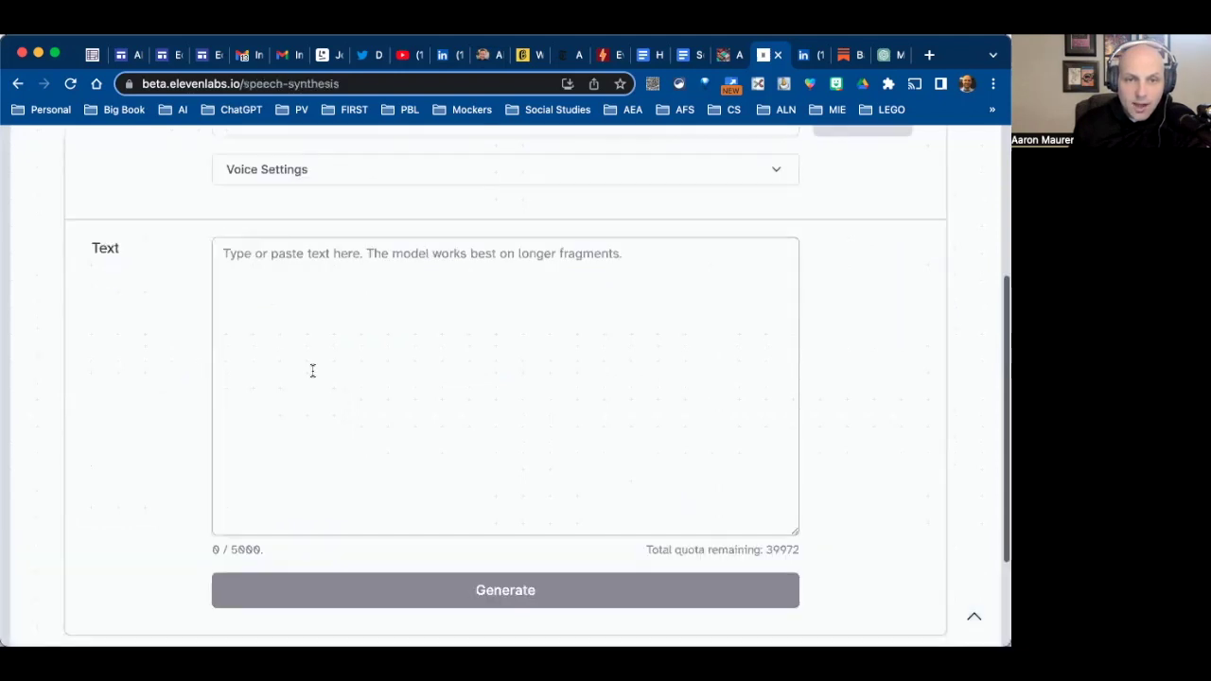
pyautogui.scroll(3, 312, 370)
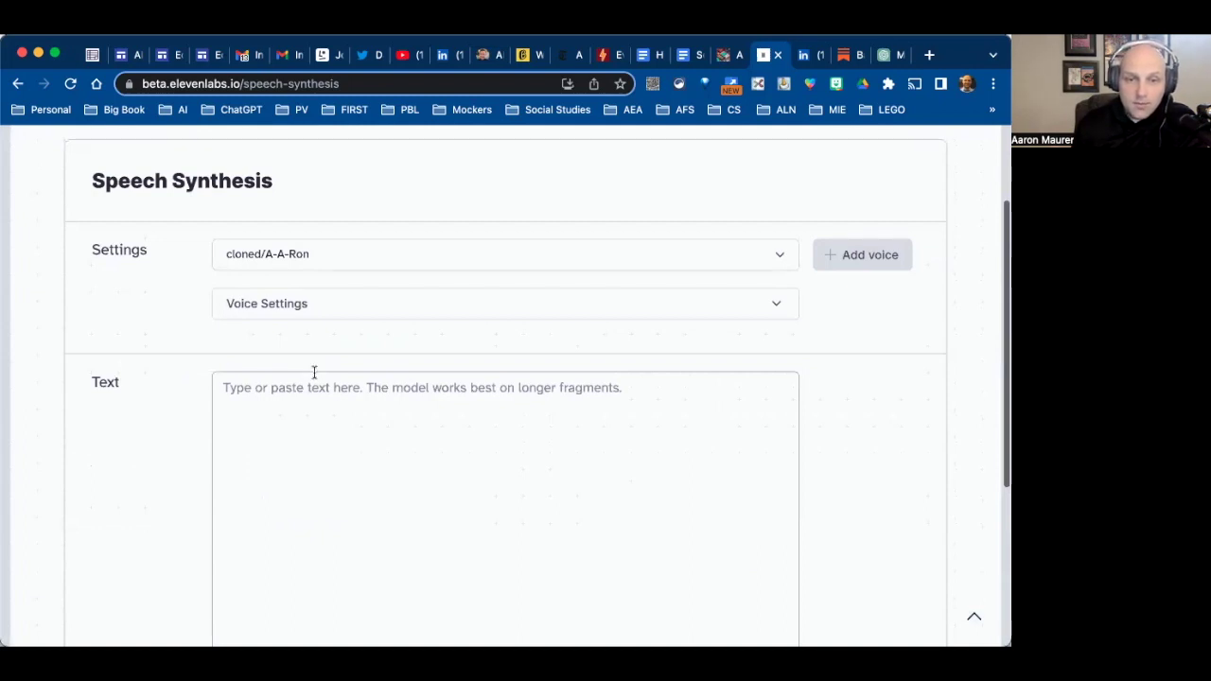
pyautogui.scroll(-3, 791, 543)
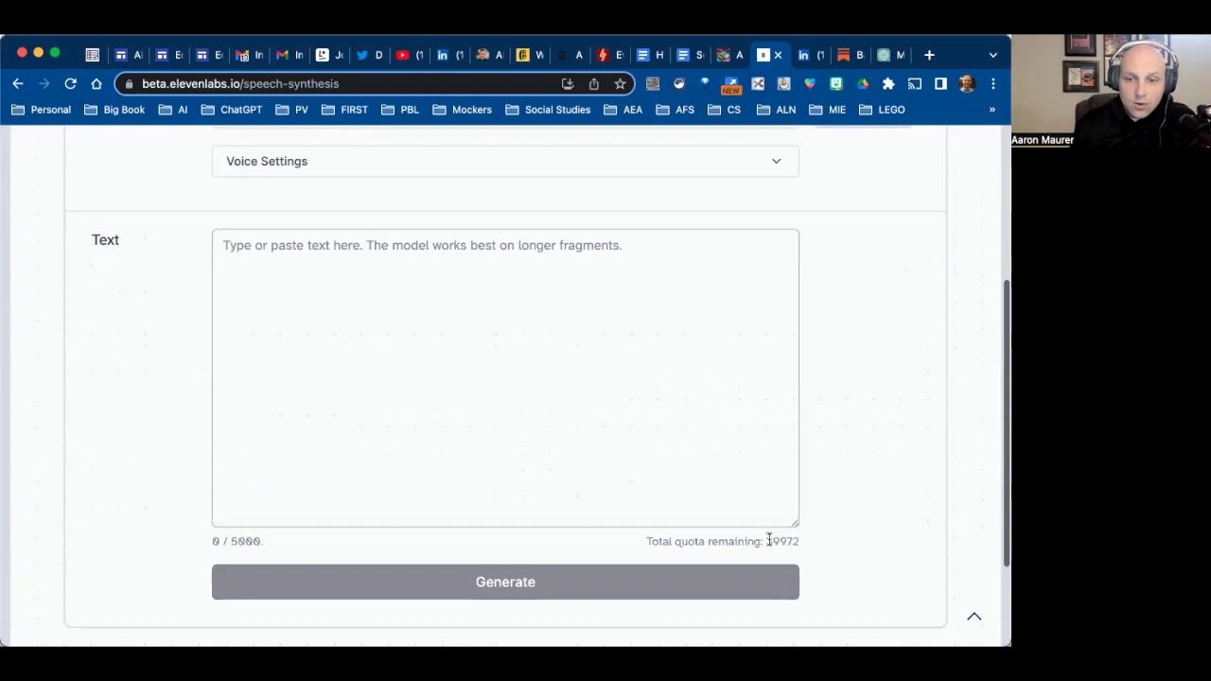
pyautogui.scroll(1, 641, 499)
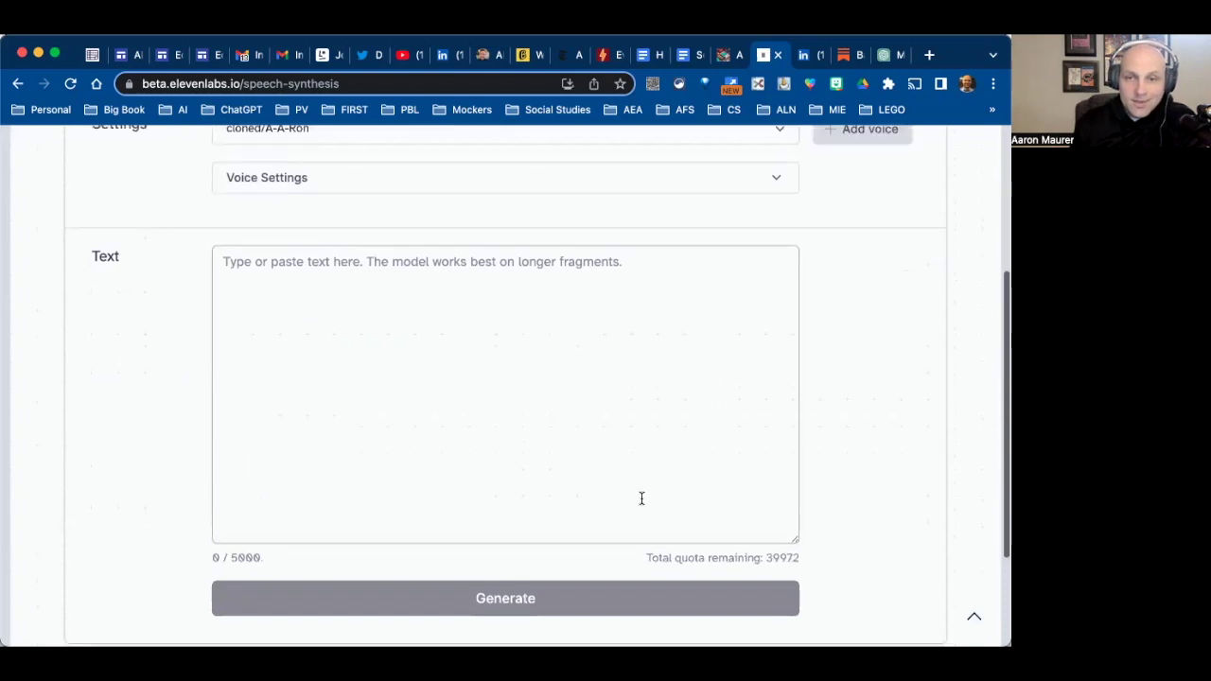
pyautogui.scroll(2, 641, 498)
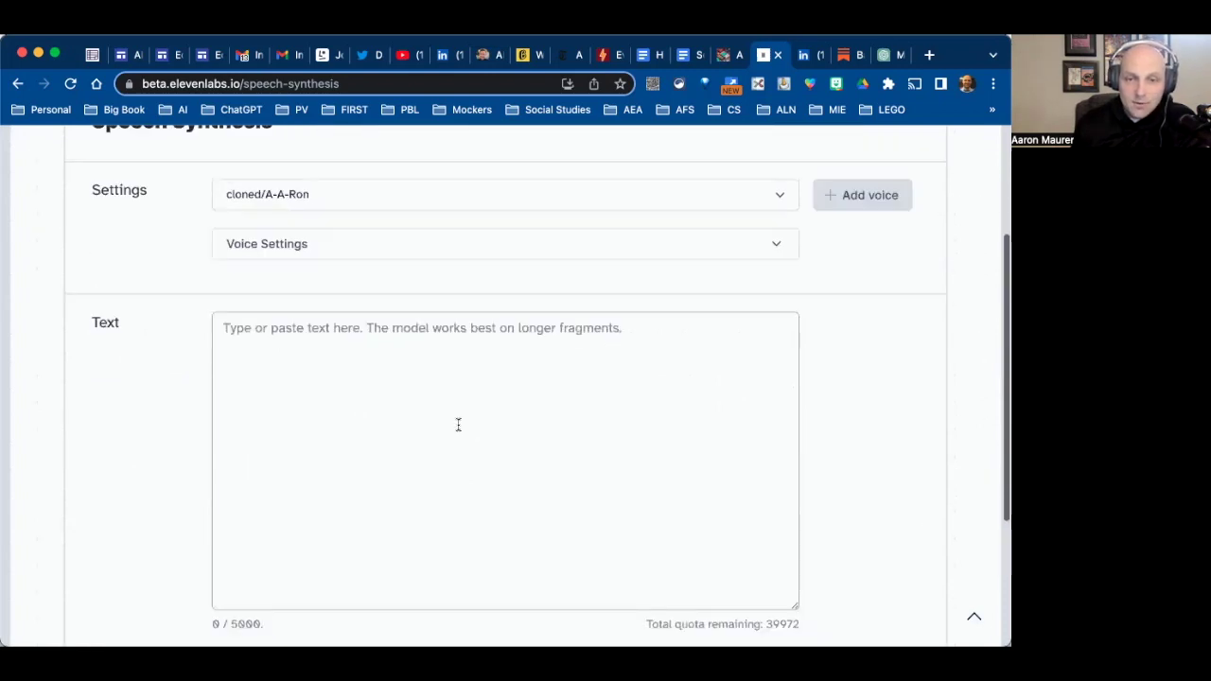
pyautogui.scroll(-1, 467, 429)
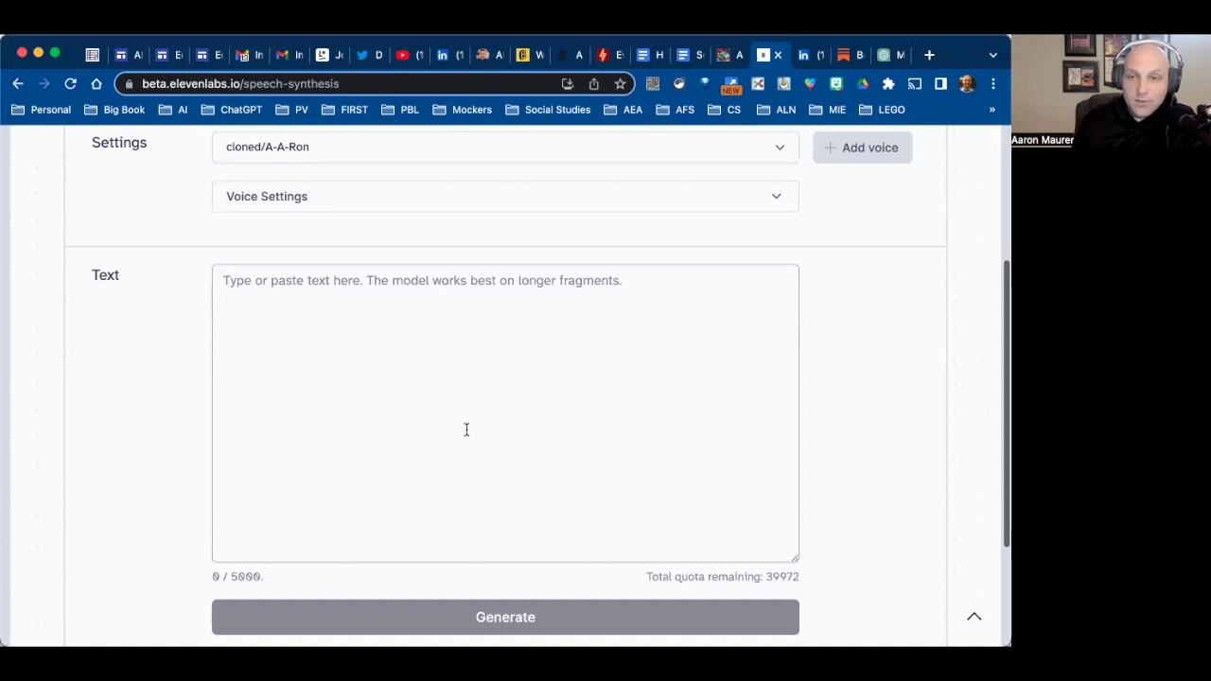
# - Switch to the ChatGPT conversation and highlight the whole opening prompt requesting a 5 minute keynote presentation
pyautogui.click(879, 57)
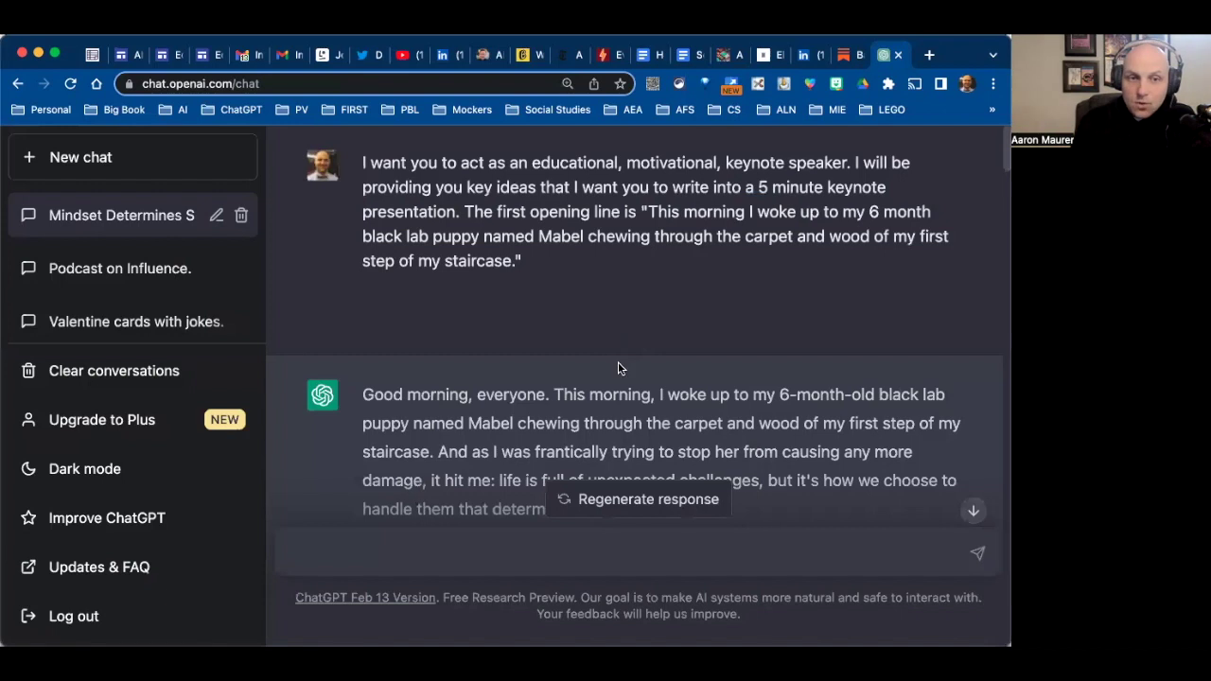
pyautogui.scroll(1, 621, 369)
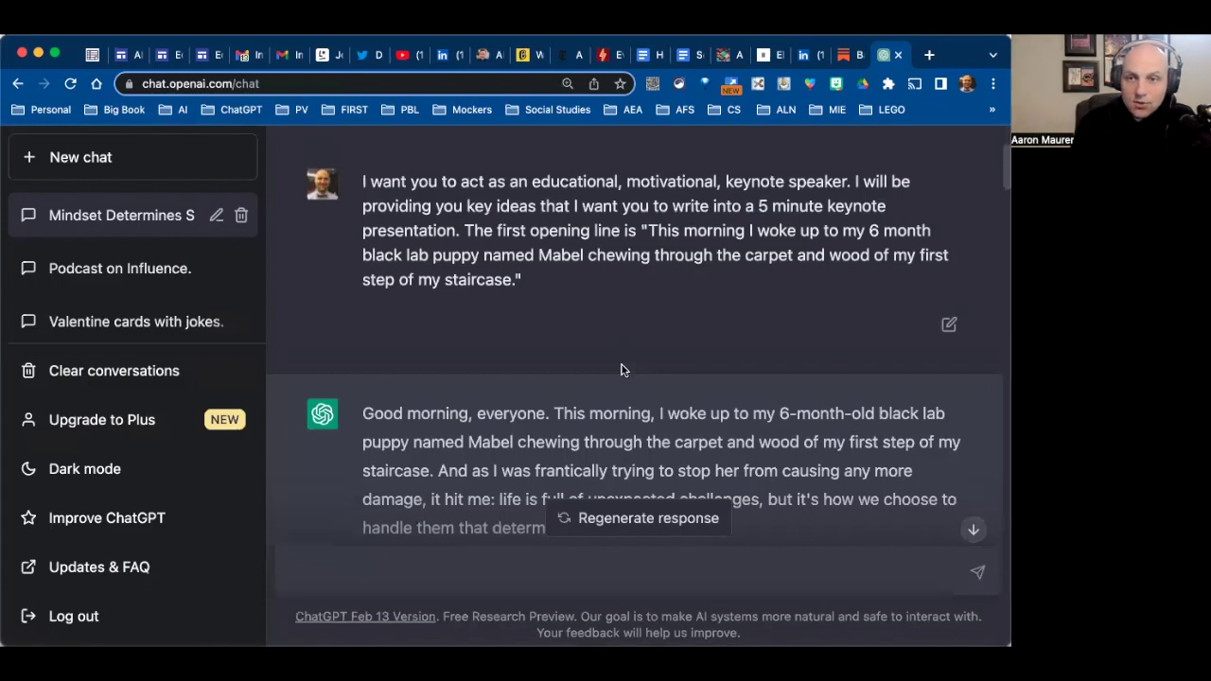
pyautogui.scroll(-1, 620, 369)
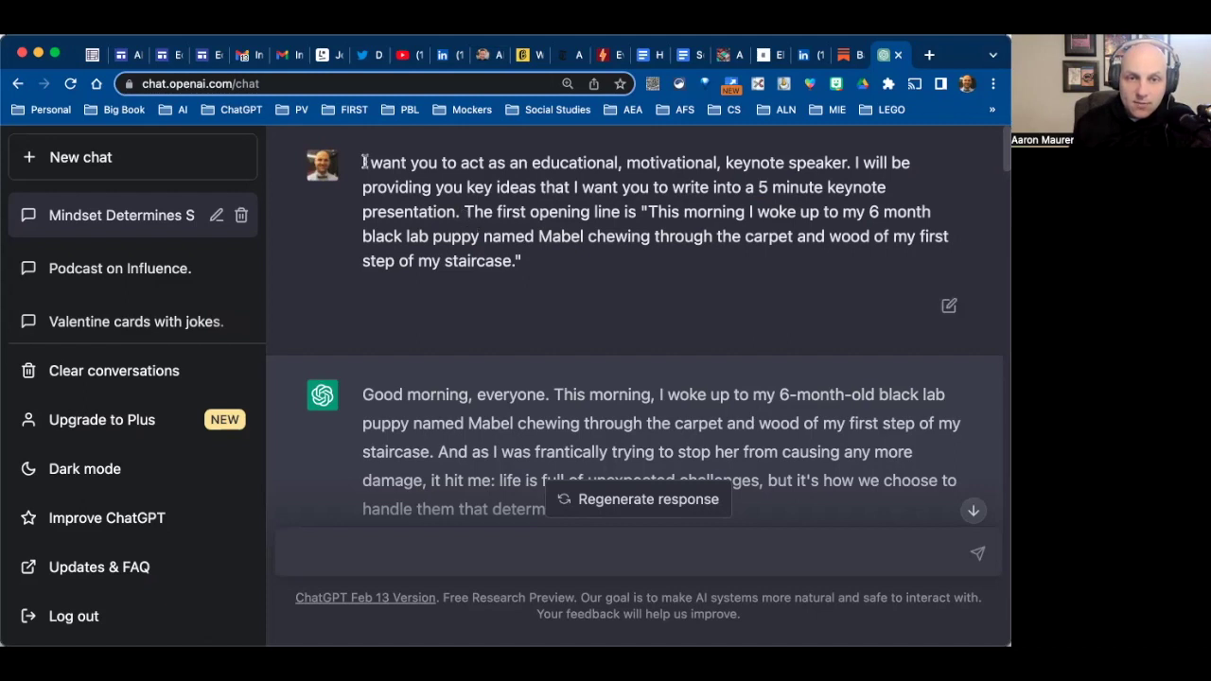
pyautogui.moveTo(364, 162); pyautogui.dragTo(529, 271)
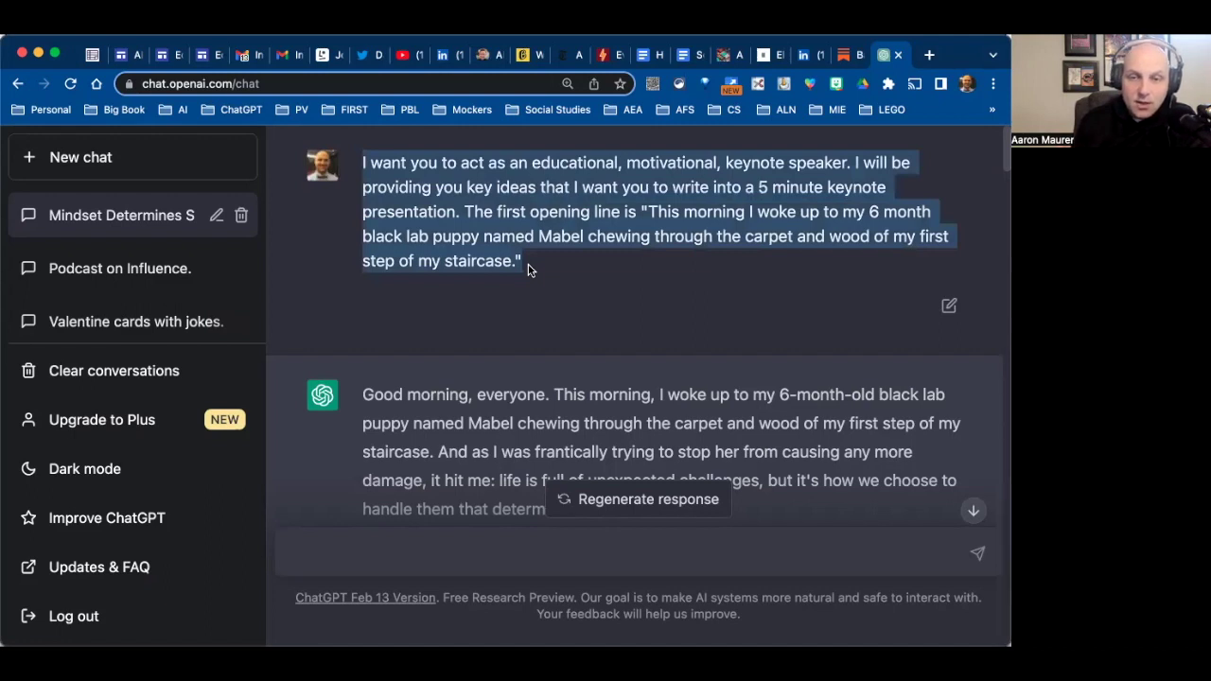
# - Highlight only the role wording "educational, motivational, keynote speaker" in the prompt
pyautogui.click(535, 163)
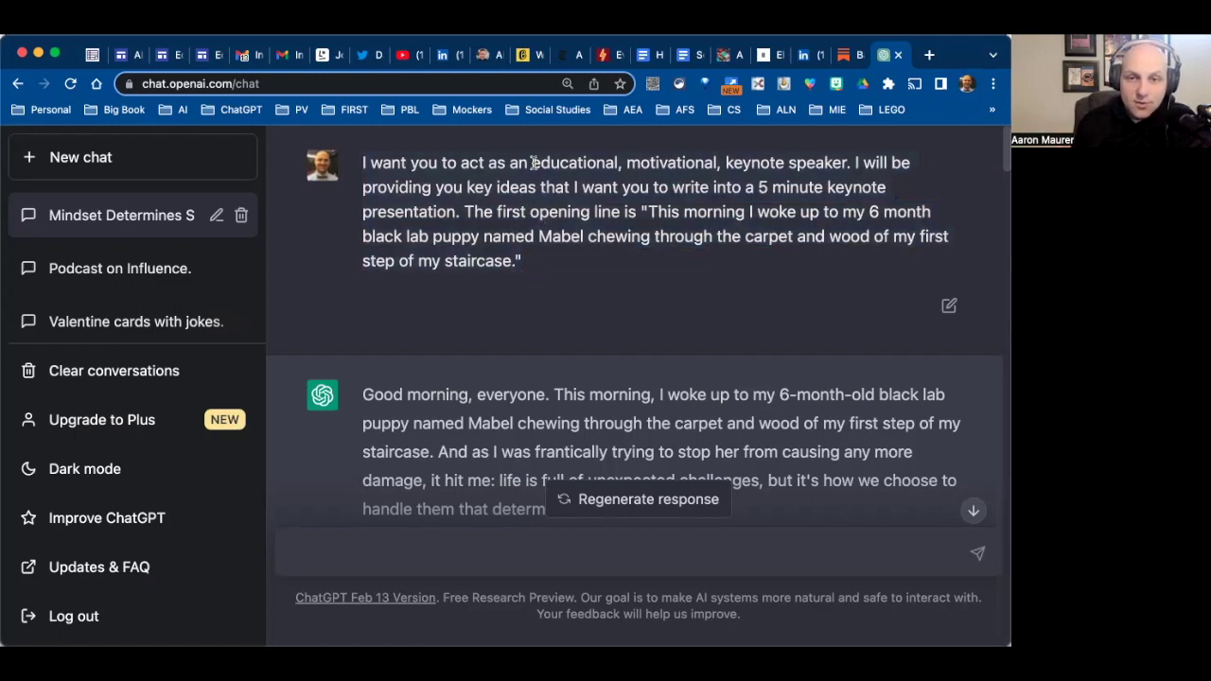
pyautogui.keyDown('shift'); pyautogui.click(650, 163); pyautogui.keyUp('shift')
pyautogui.keyDown('shift'); pyautogui.click(749, 163); pyautogui.keyUp('shift')
pyautogui.keyDown('shift'); pyautogui.click(842, 162); pyautogui.keyUp('shift')
pyautogui.keyDown('shift'); pyautogui.click(844, 162); pyautogui.keyUp('shift')
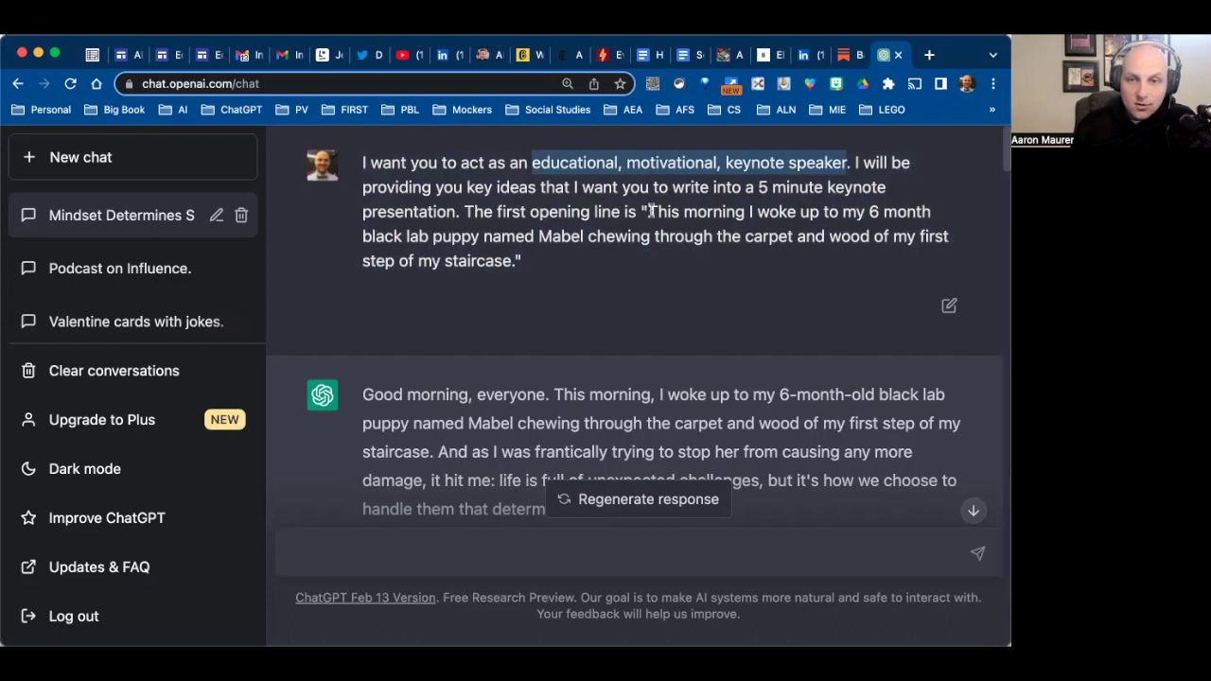
# - Highlight the prompt's quoted opening line about the puppy chewing the staircase, and read the beginning of the generated keynote
pyautogui.click(544, 264)
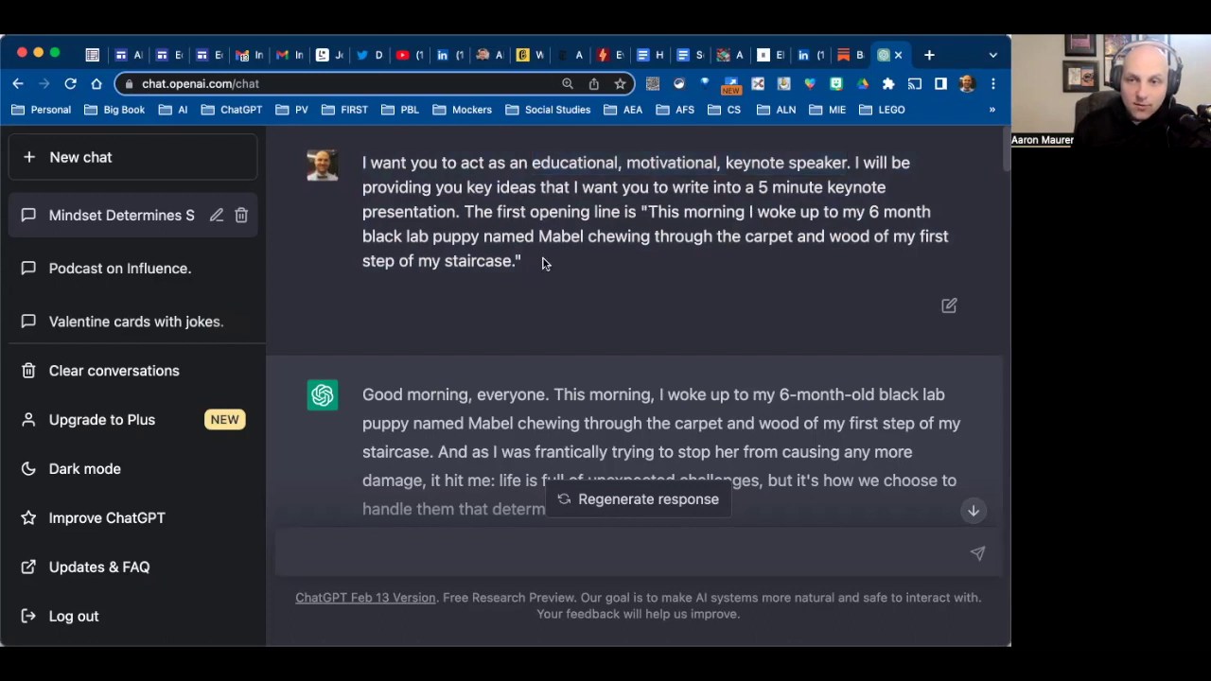
pyautogui.moveTo(544, 264); pyautogui.dragTo(544, 264)
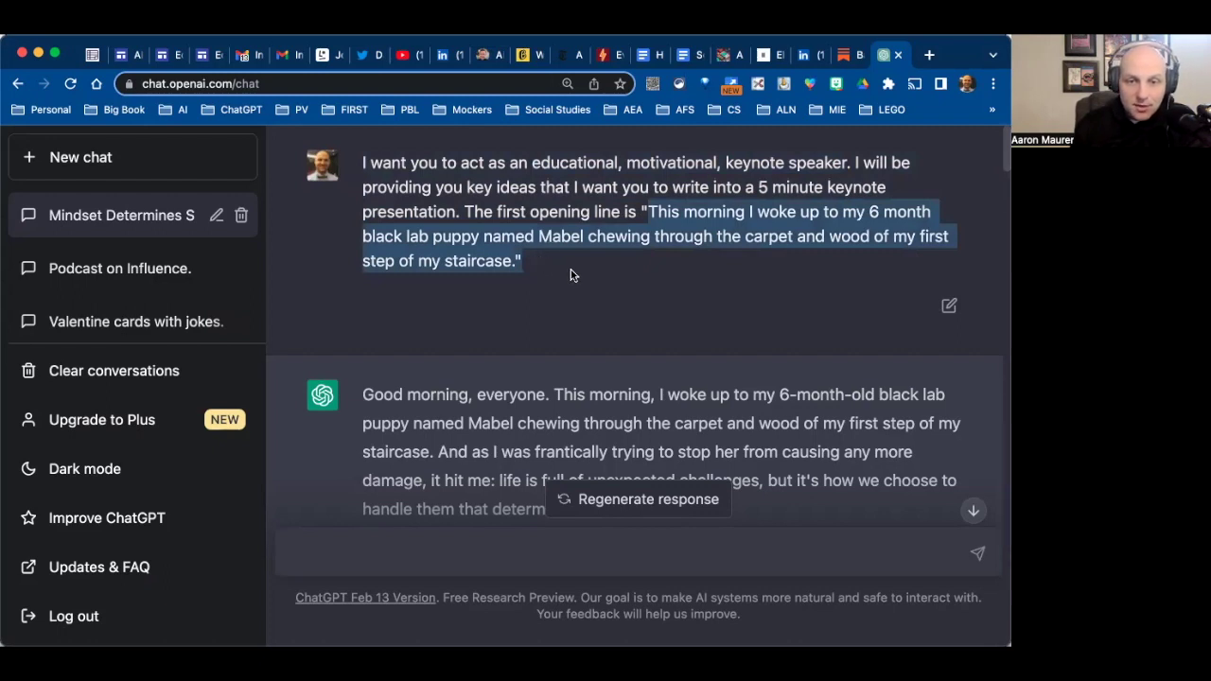
pyautogui.scroll(-1, 571, 276)
pyautogui.scroll(-3, 573, 274)
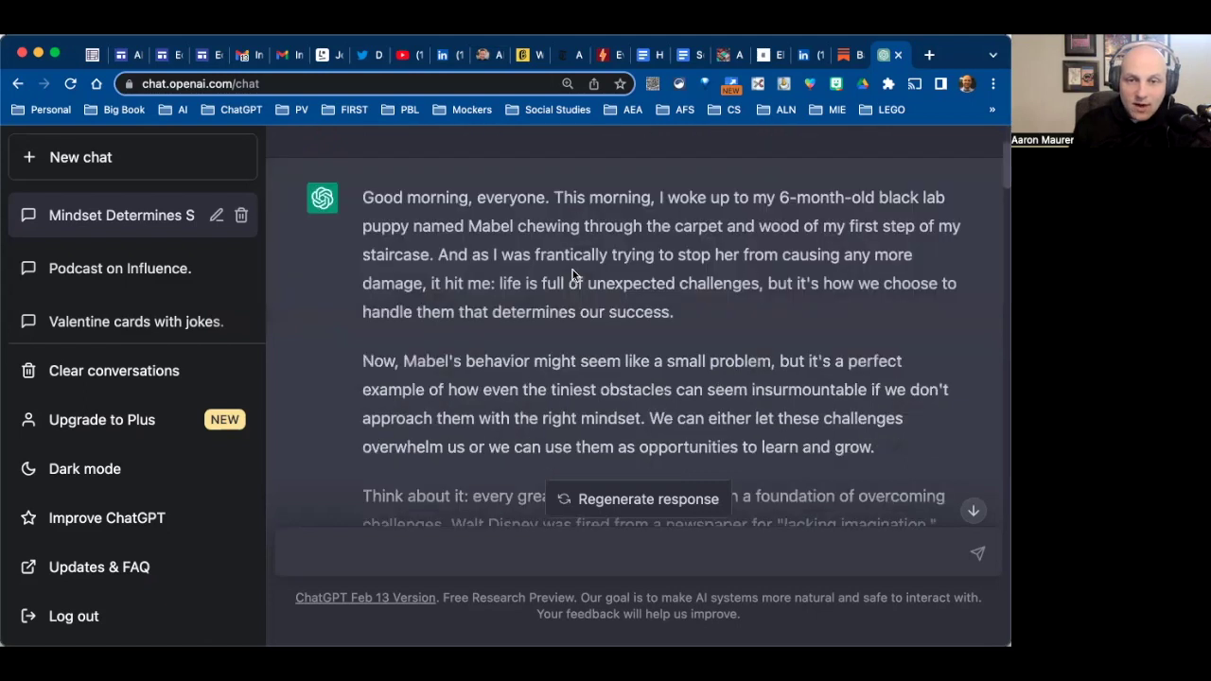
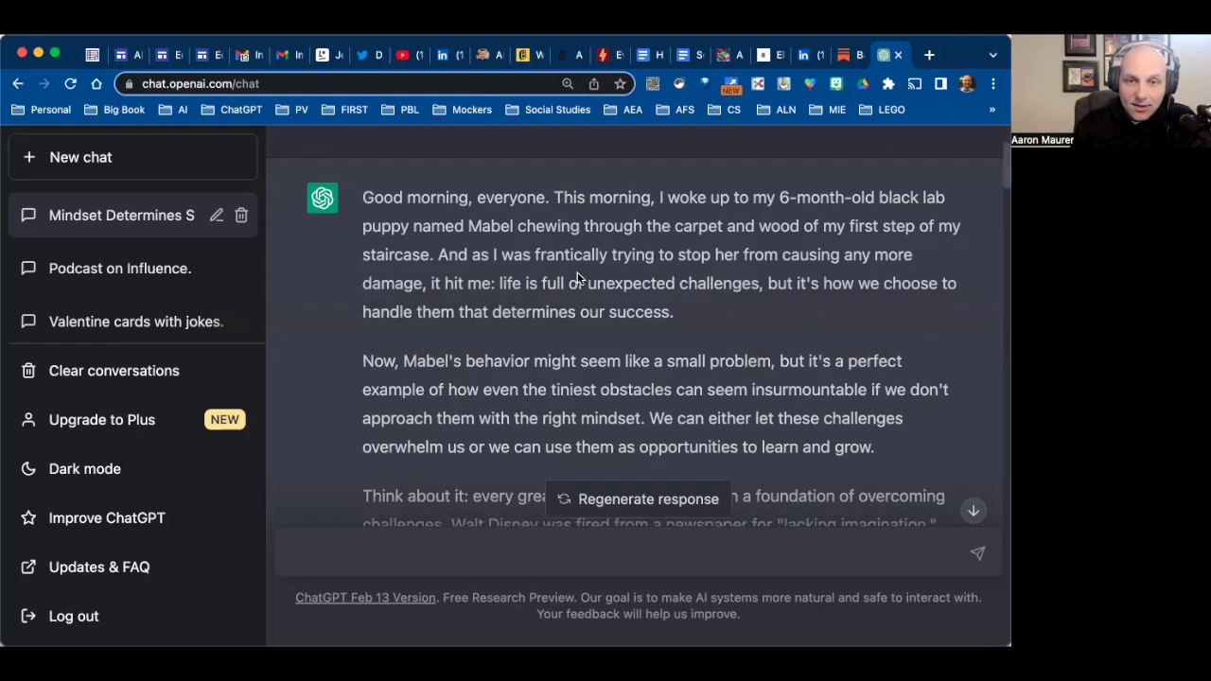
# - Read on through the first generated keynote and highlight the sentence about Walt Disney being fired from a newspaper, up to "lacking"
pyautogui.scroll(2, 589, 308)
pyautogui.scroll(-1, 591, 310)
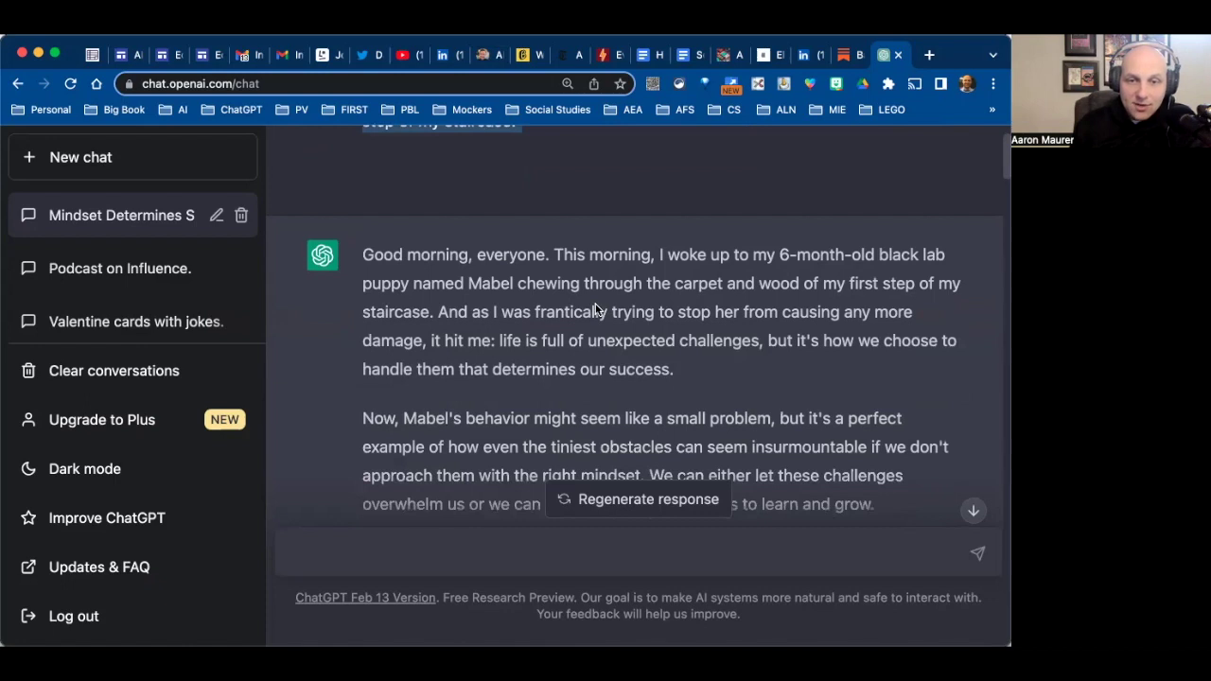
pyautogui.scroll(-2, 596, 309)
pyautogui.scroll(-2, 591, 305)
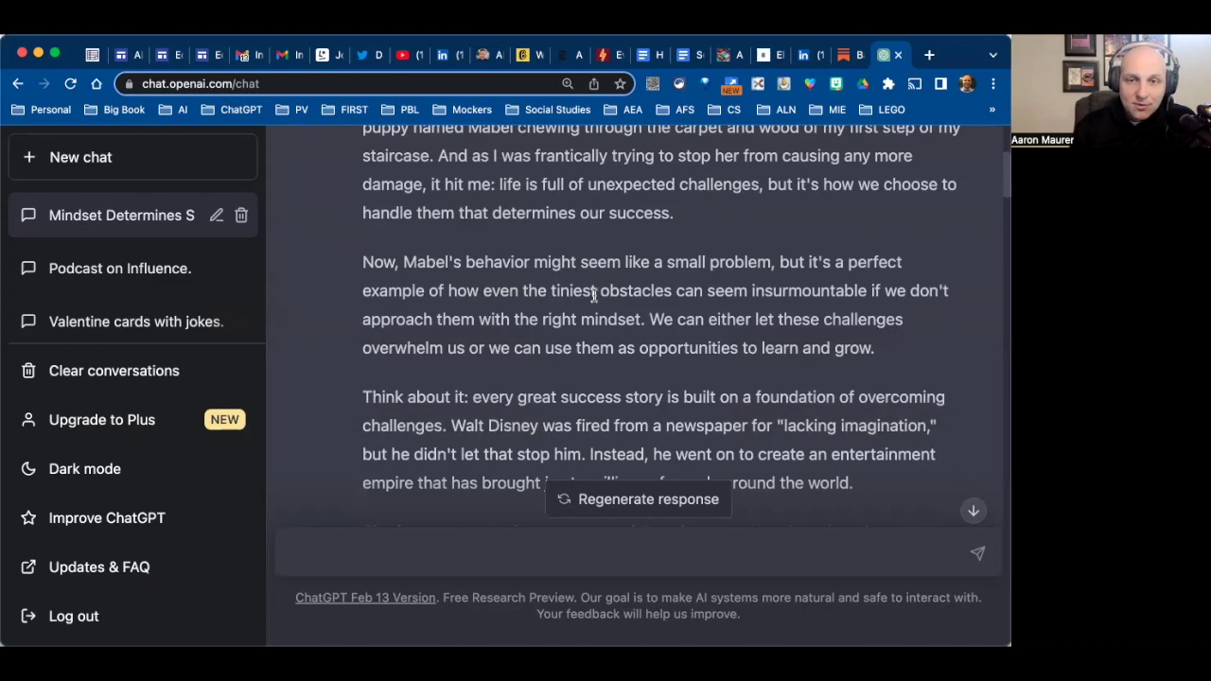
pyautogui.scroll(-2, 593, 294)
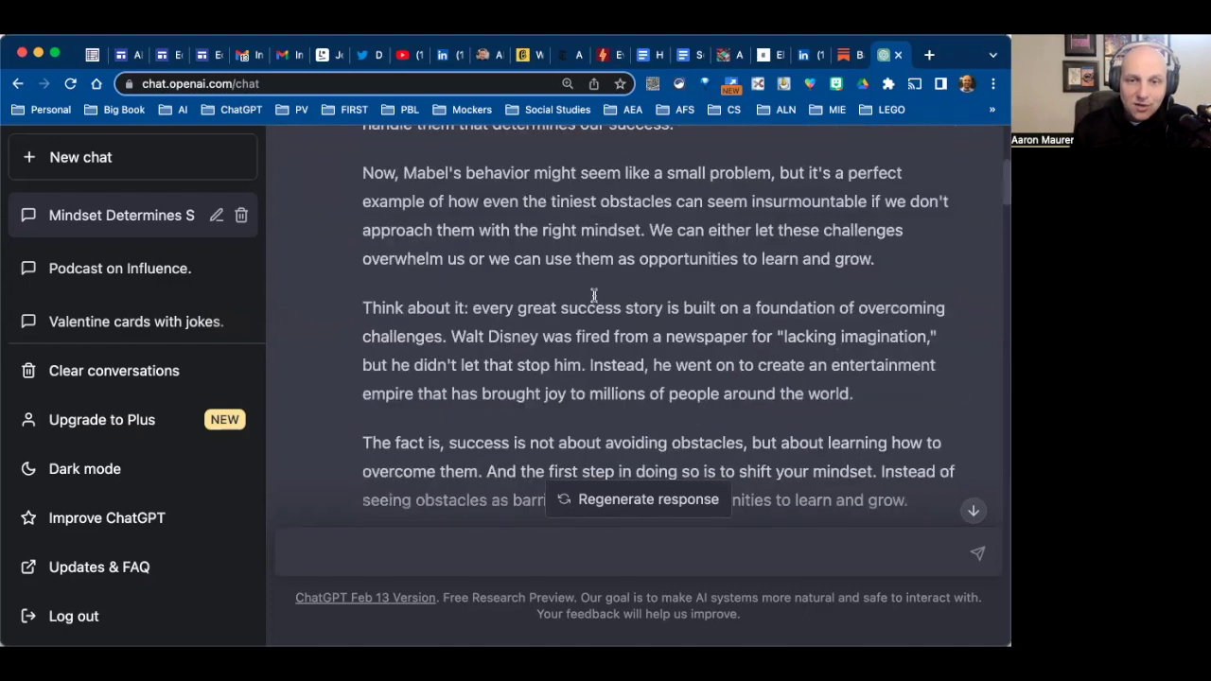
pyautogui.scroll(-2, 593, 294)
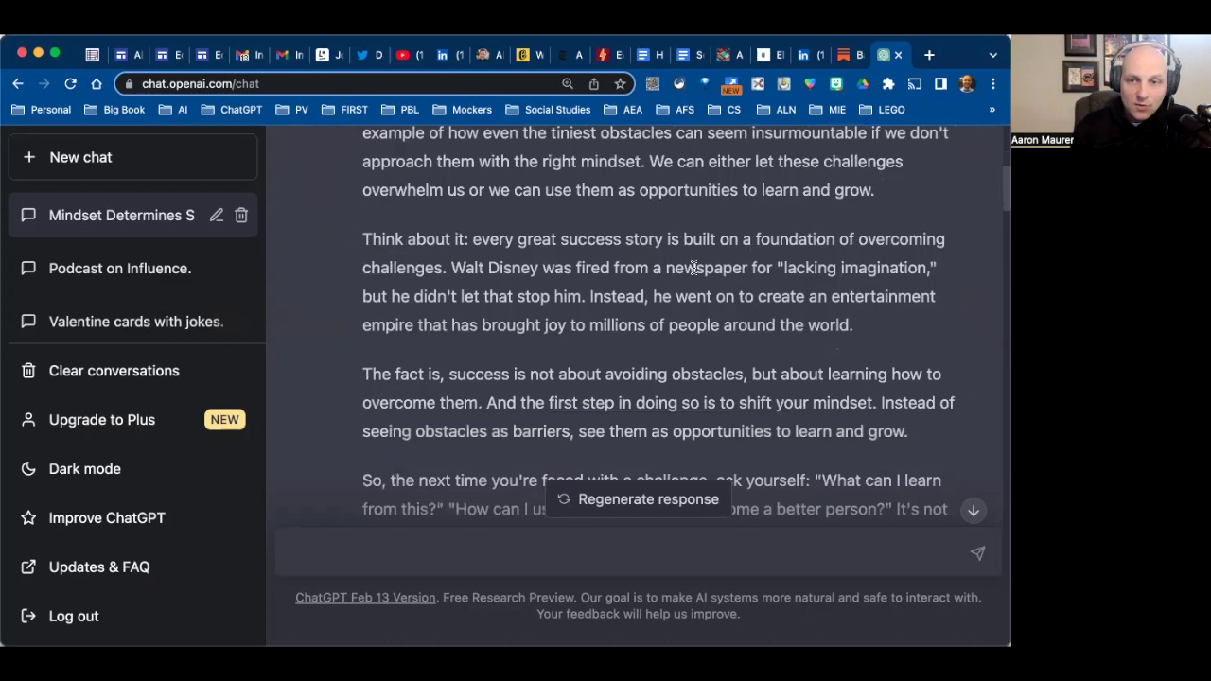
pyautogui.moveTo(836, 265); pyautogui.dragTo(808, 277)
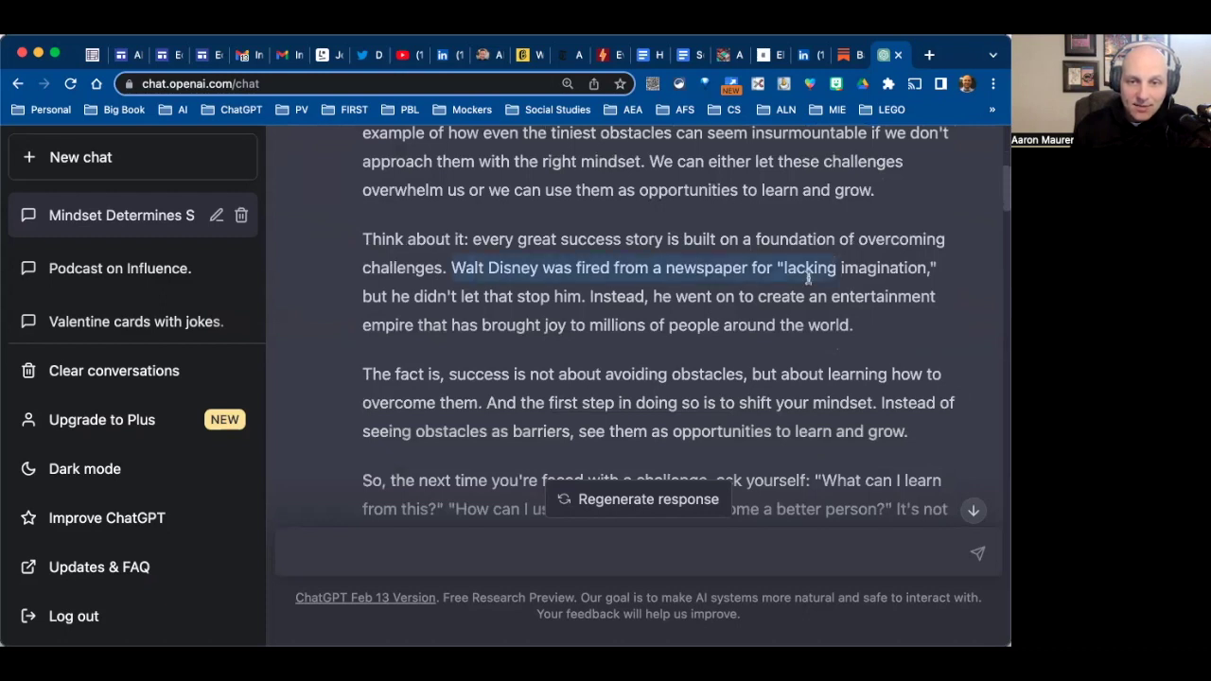
# - Read the rest of the first keynote, from the passage on shifting your mindset to its conclusion and closing thanks
pyautogui.scroll(-3, 764, 296)
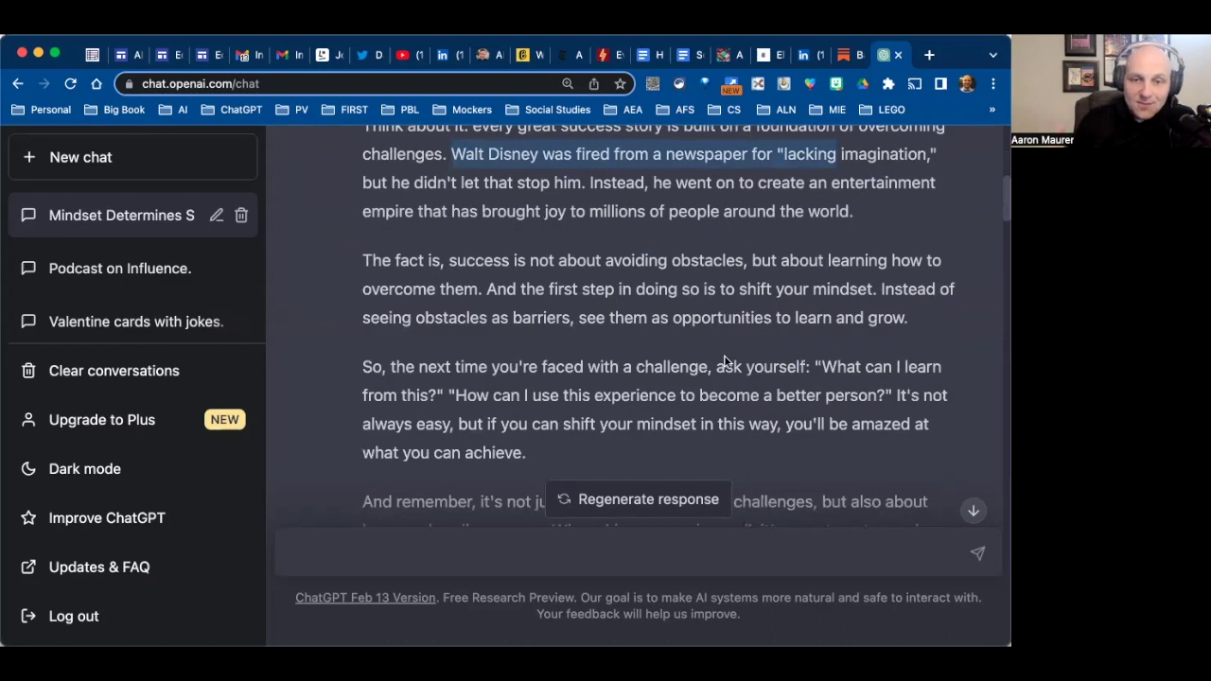
pyautogui.scroll(-3, 724, 361)
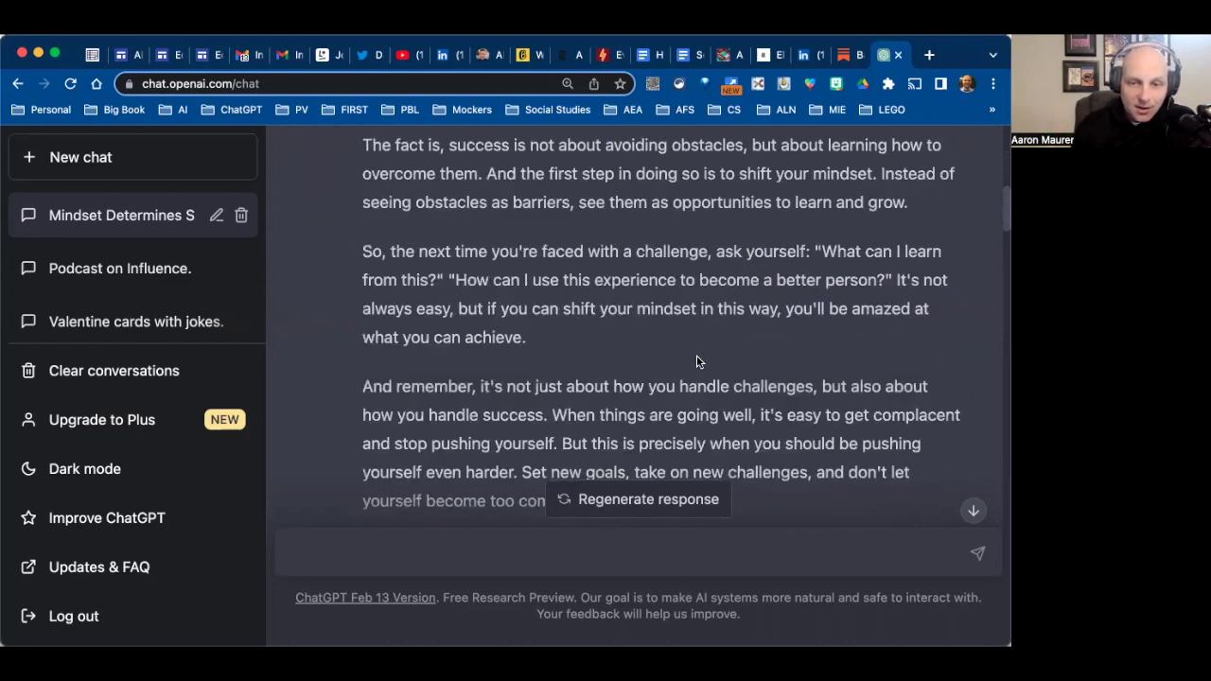
pyautogui.scroll(-3, 695, 361)
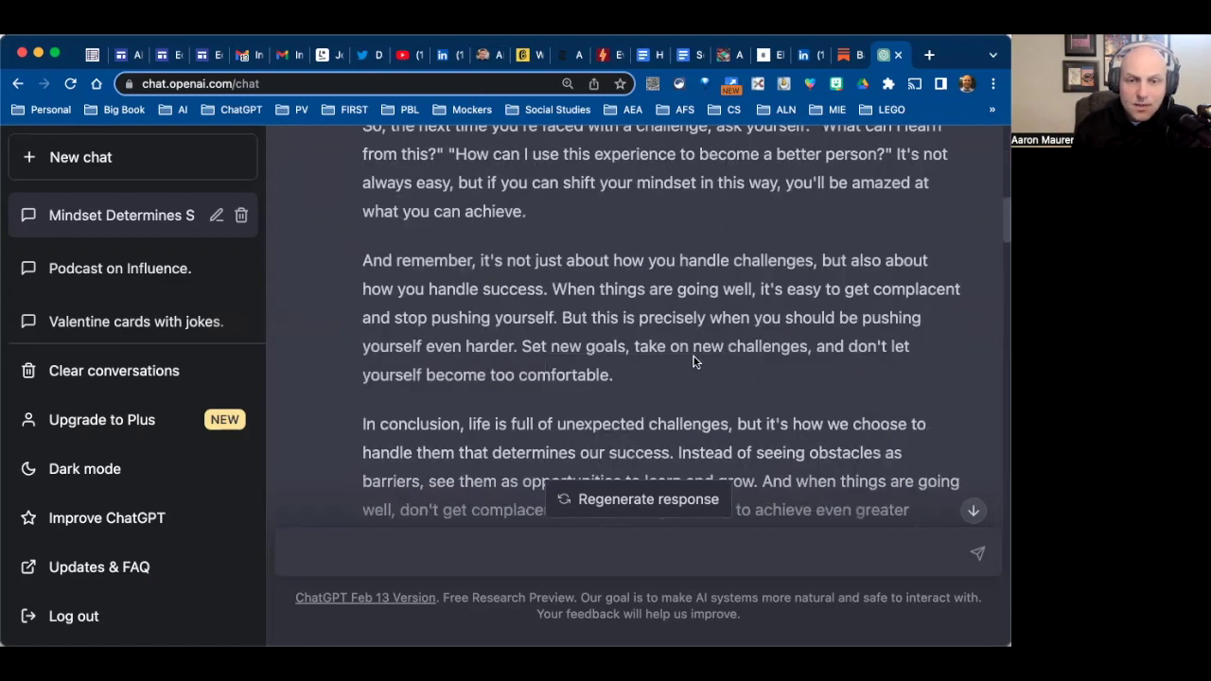
pyautogui.scroll(-1, 695, 358)
pyautogui.scroll(-3, 698, 357)
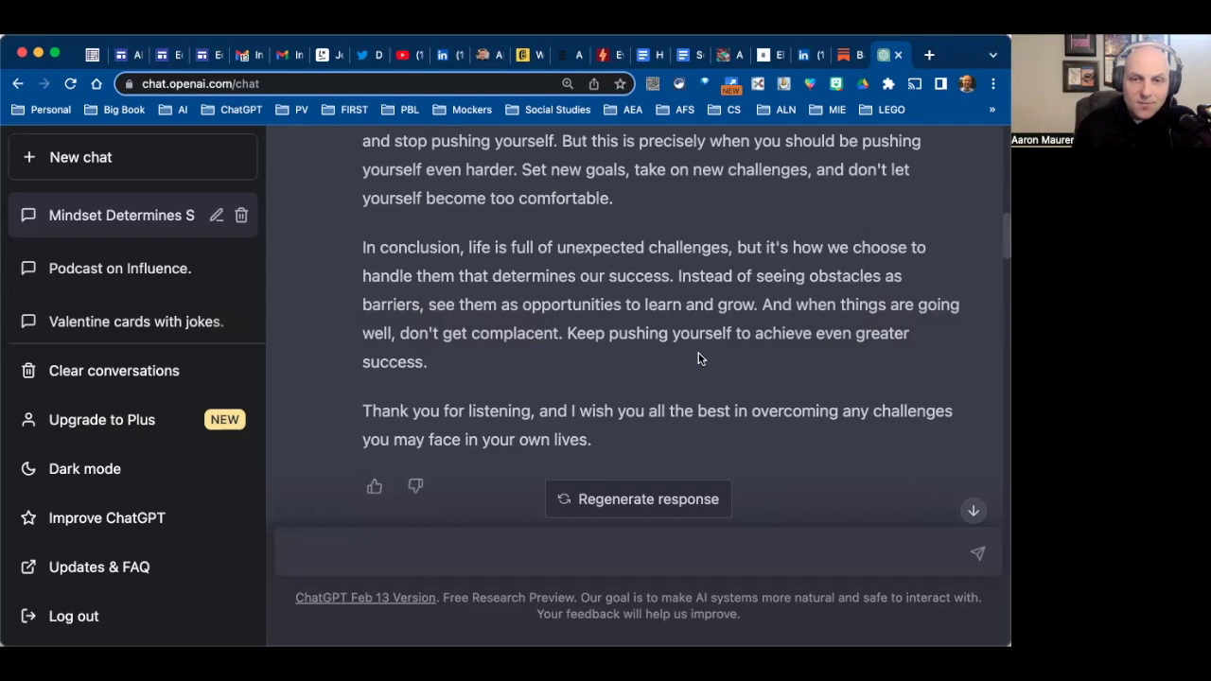
pyautogui.scroll(1, 553, 276)
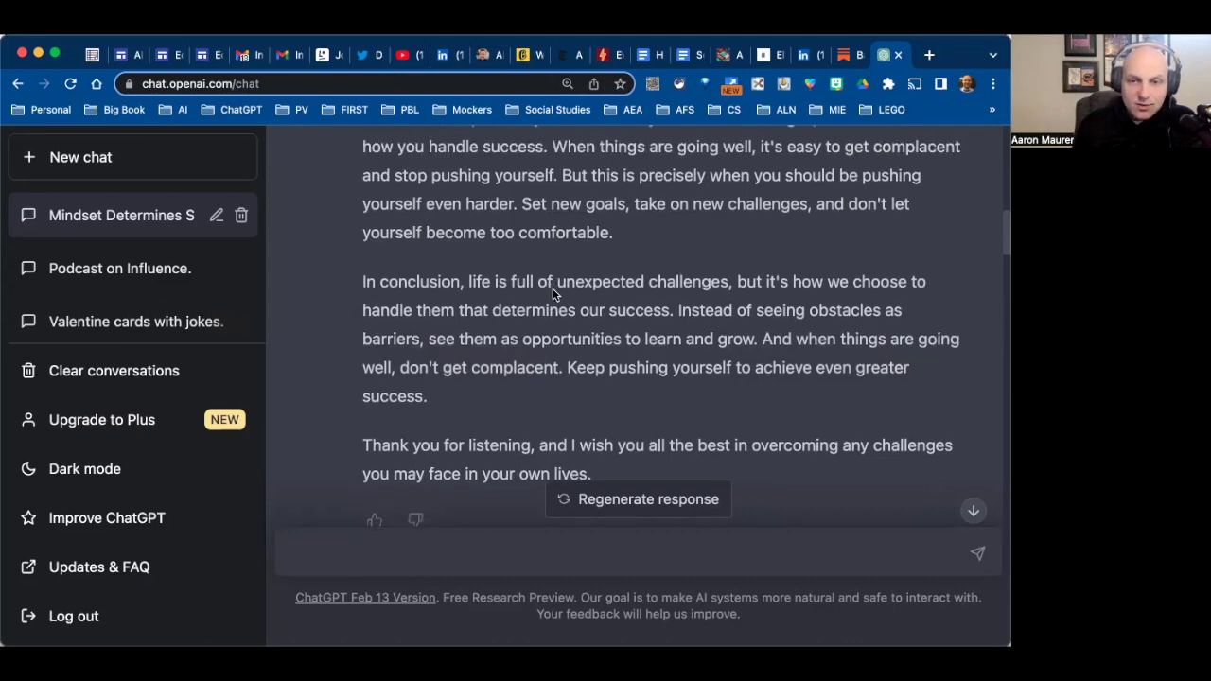
# - Highlight the whole follow-up prompt on connecting positive reinforcement for misbehaving dogs to using artificial intelligence in the classroom
pyautogui.scroll(-5, 553, 287)
pyautogui.scroll(-3, 555, 294)
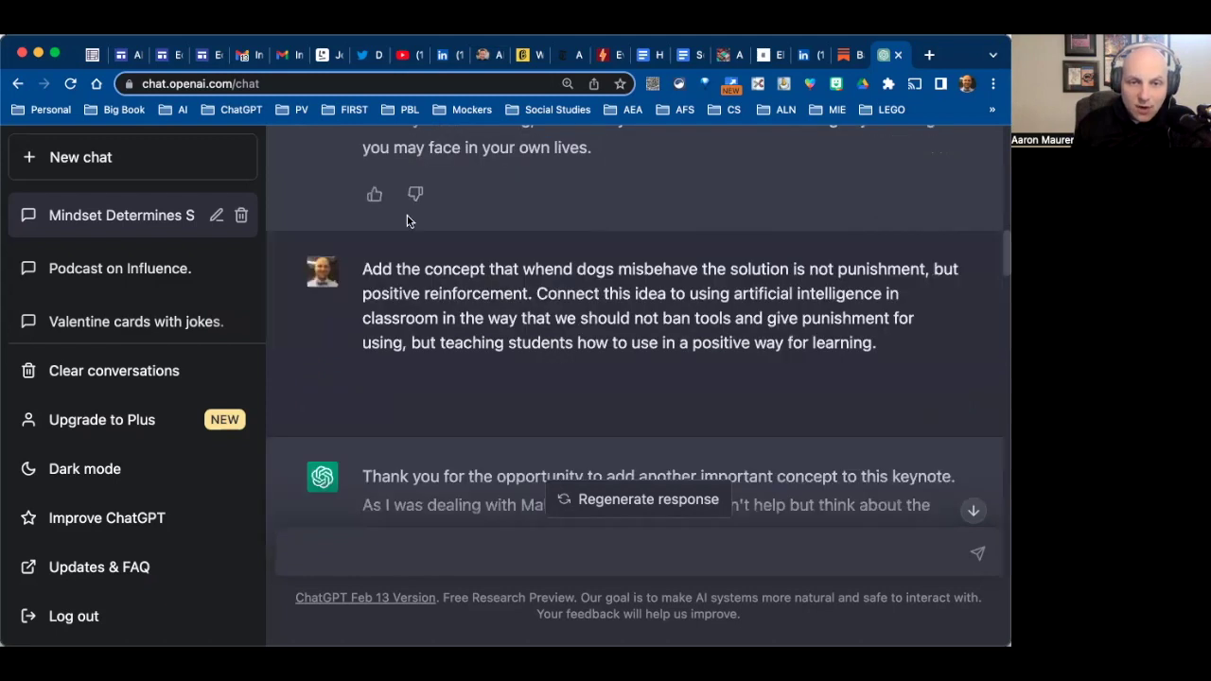
pyautogui.scroll(-1, 365, 210)
pyautogui.moveTo(413, 209); pyautogui.dragTo(805, 210)
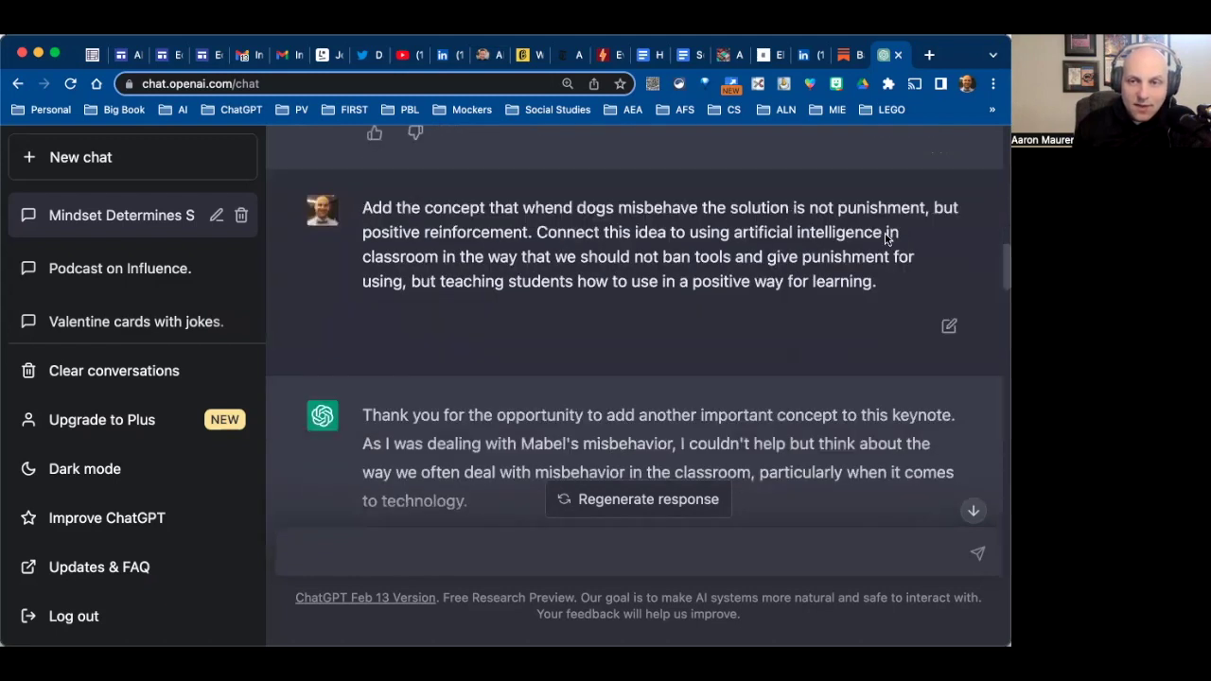
pyautogui.moveTo(888, 282); pyautogui.dragTo(881, 282)
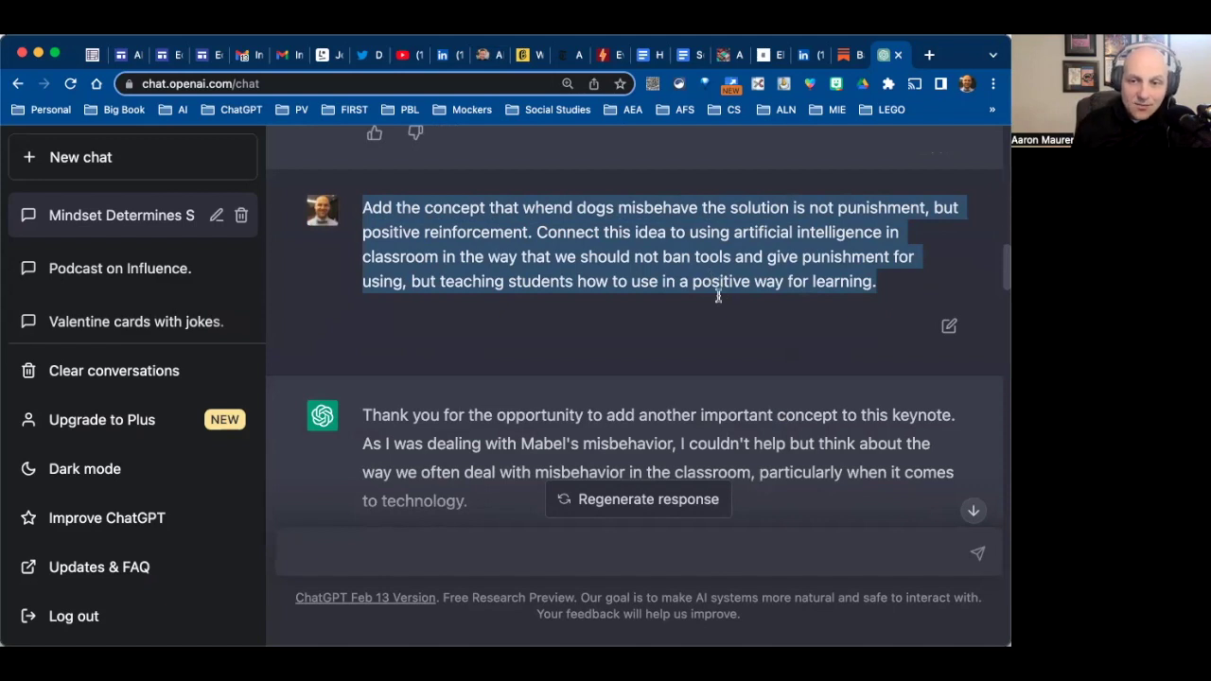
# - Highlight the reply's passage from "I couldn't help but think" to "Instead, we should be focusing" on classroom technology misuse
pyautogui.scroll(-1, 718, 294)
pyautogui.scroll(-5, 690, 302)
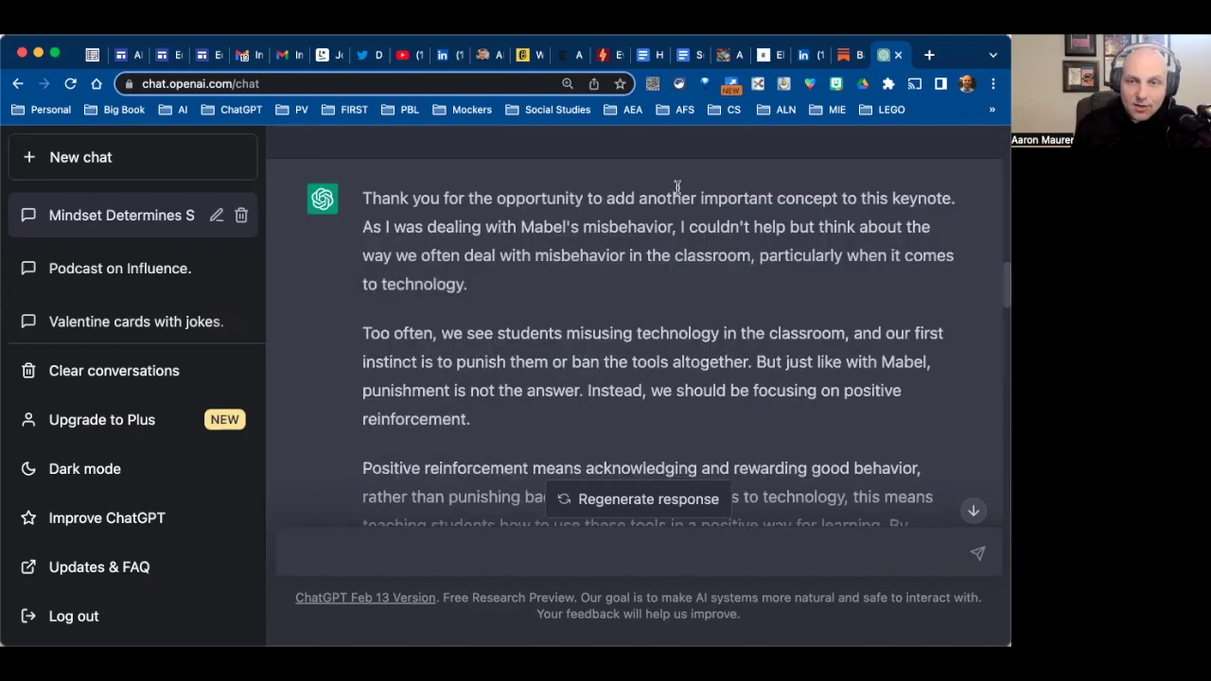
pyautogui.keyDown('shift'); pyautogui.click(771, 345); pyautogui.keyUp('shift')
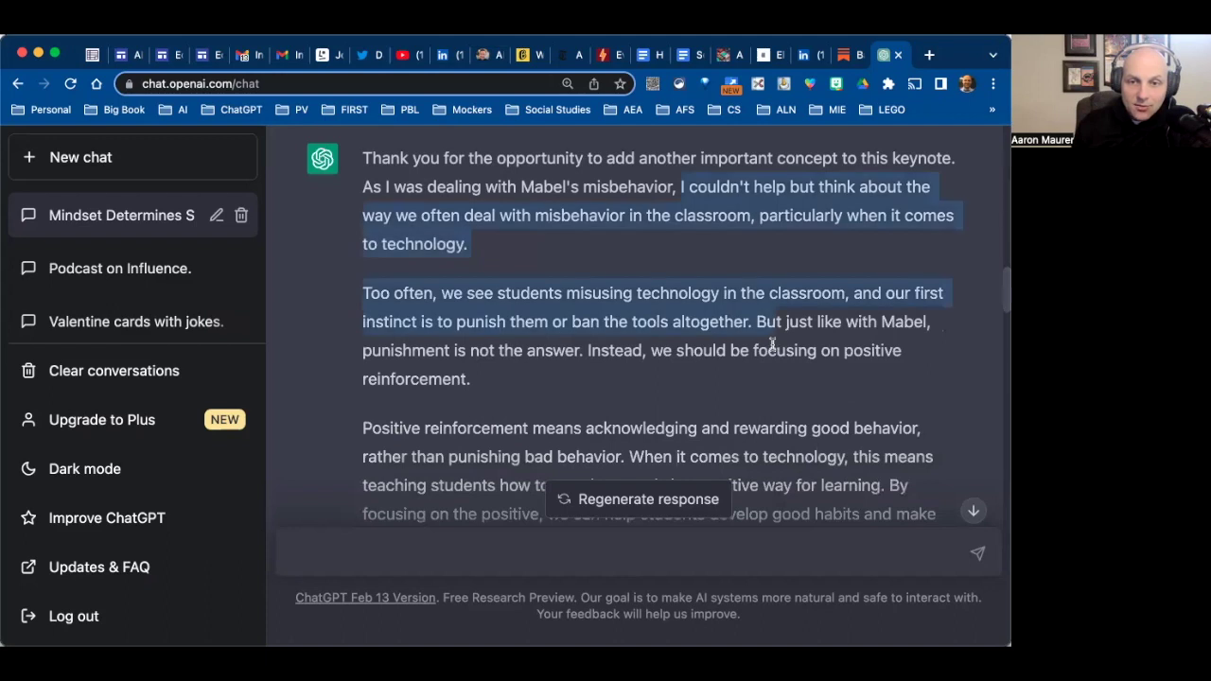
pyautogui.keyDown('shift'); pyautogui.click(772, 344); pyautogui.keyUp('shift')
# - Read the remainder of the positive reinforcement reply, from rewarding good behavior through AI in the classroom to the conclusion
pyautogui.scroll(-1, 772, 340)
pyautogui.scroll(-5, 719, 341)
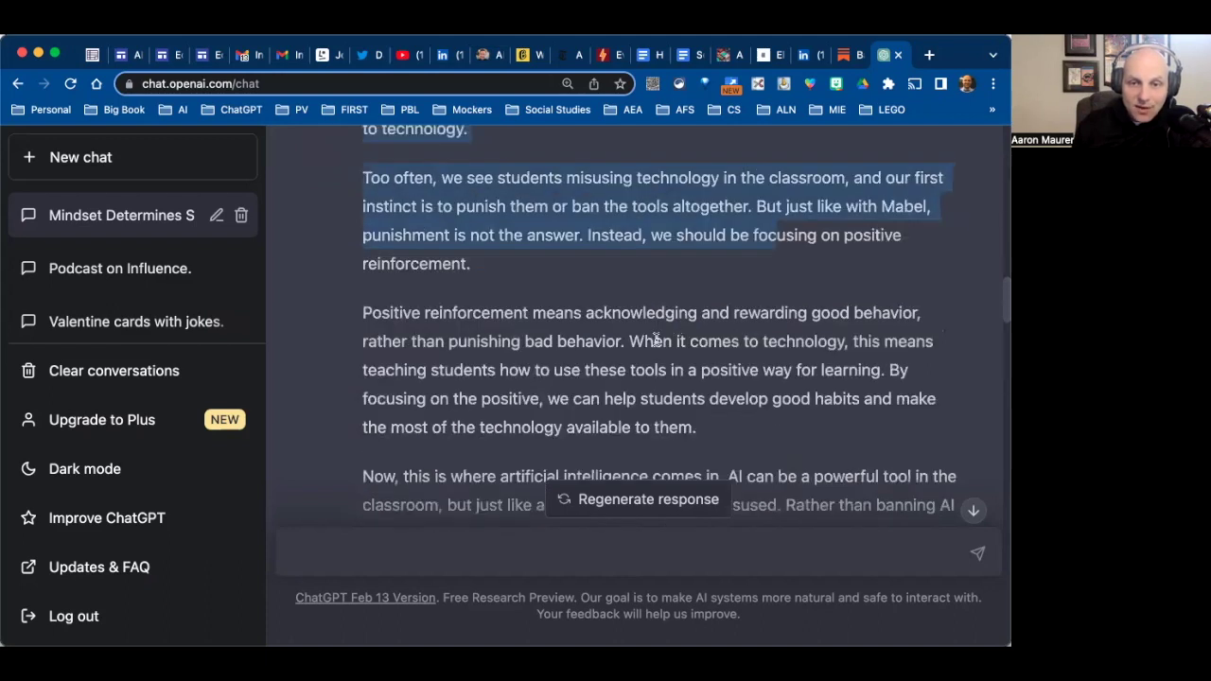
pyautogui.scroll(-2, 655, 338)
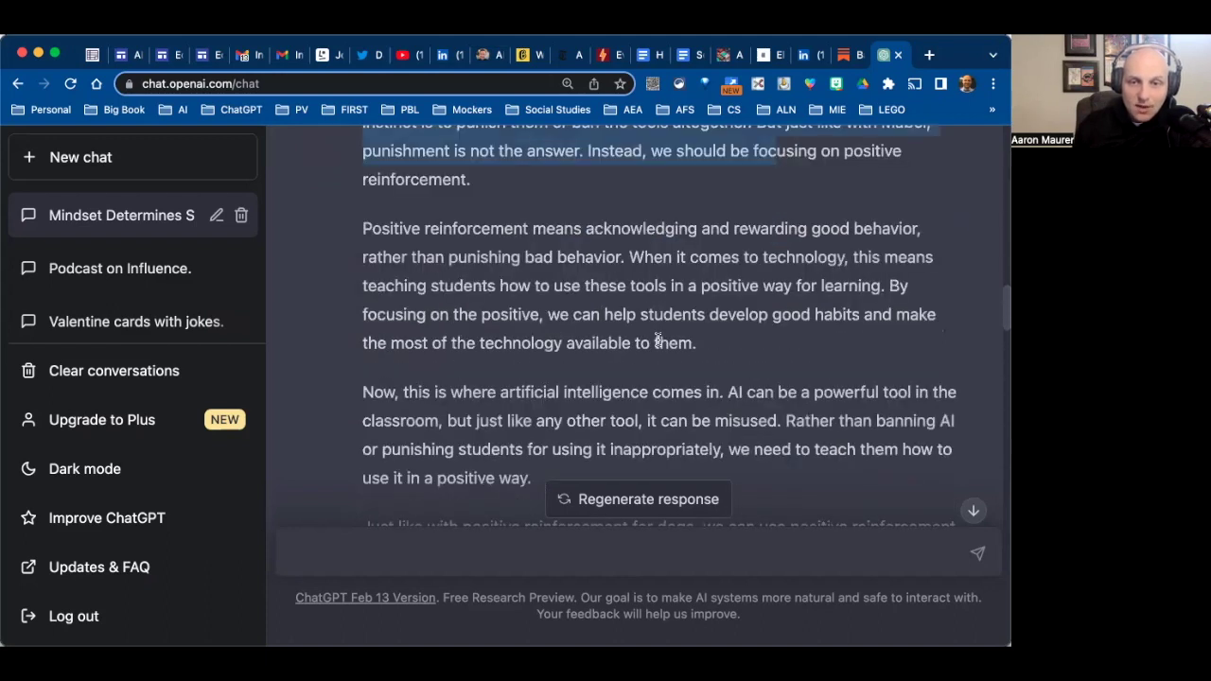
pyautogui.scroll(-2, 662, 336)
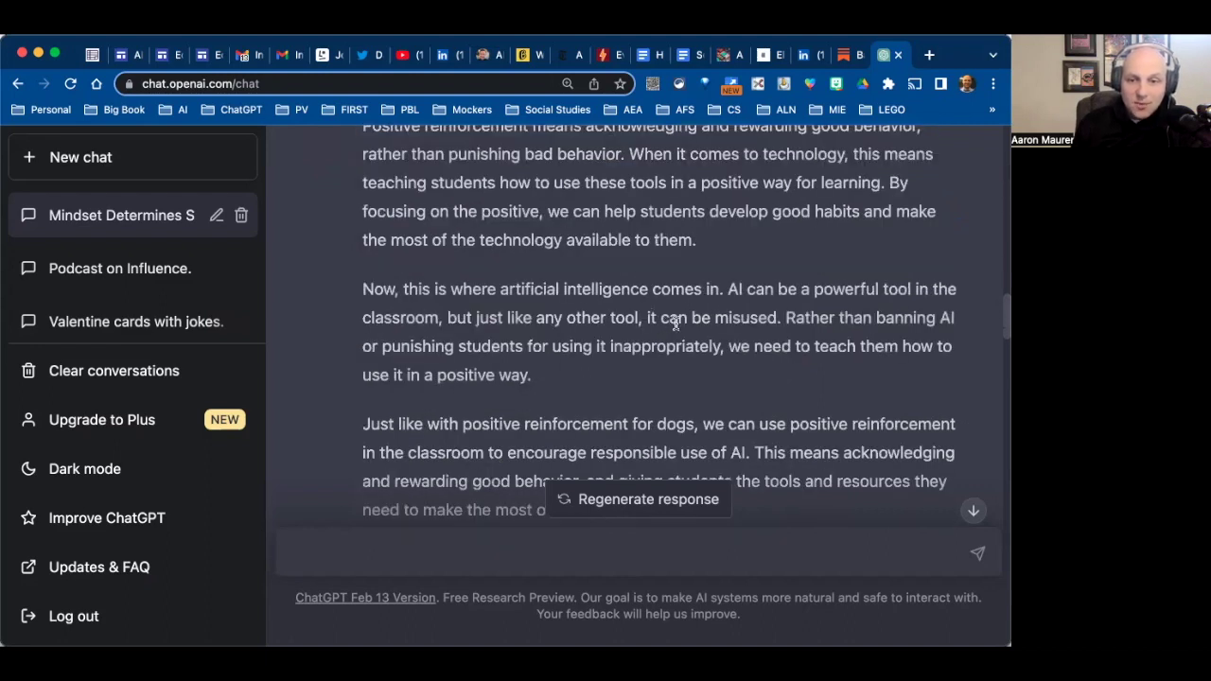
pyautogui.scroll(-2, 676, 323)
pyautogui.scroll(-3, 675, 324)
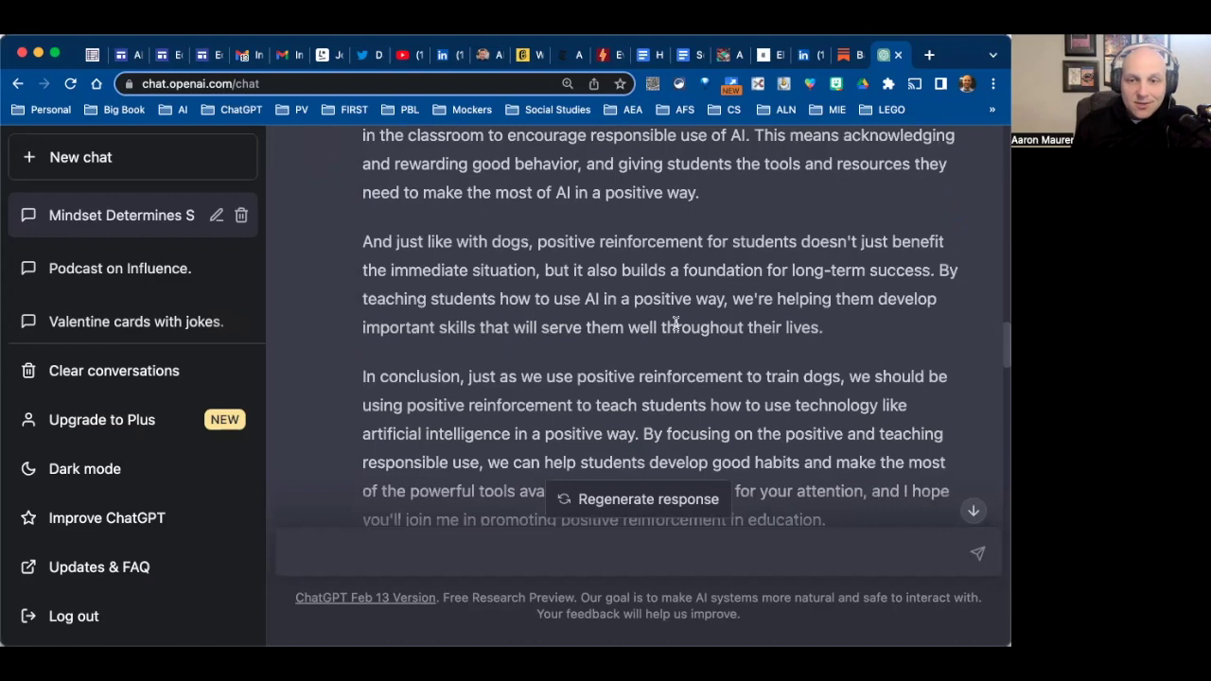
pyautogui.scroll(-2, 675, 323)
pyautogui.scroll(-1, 676, 324)
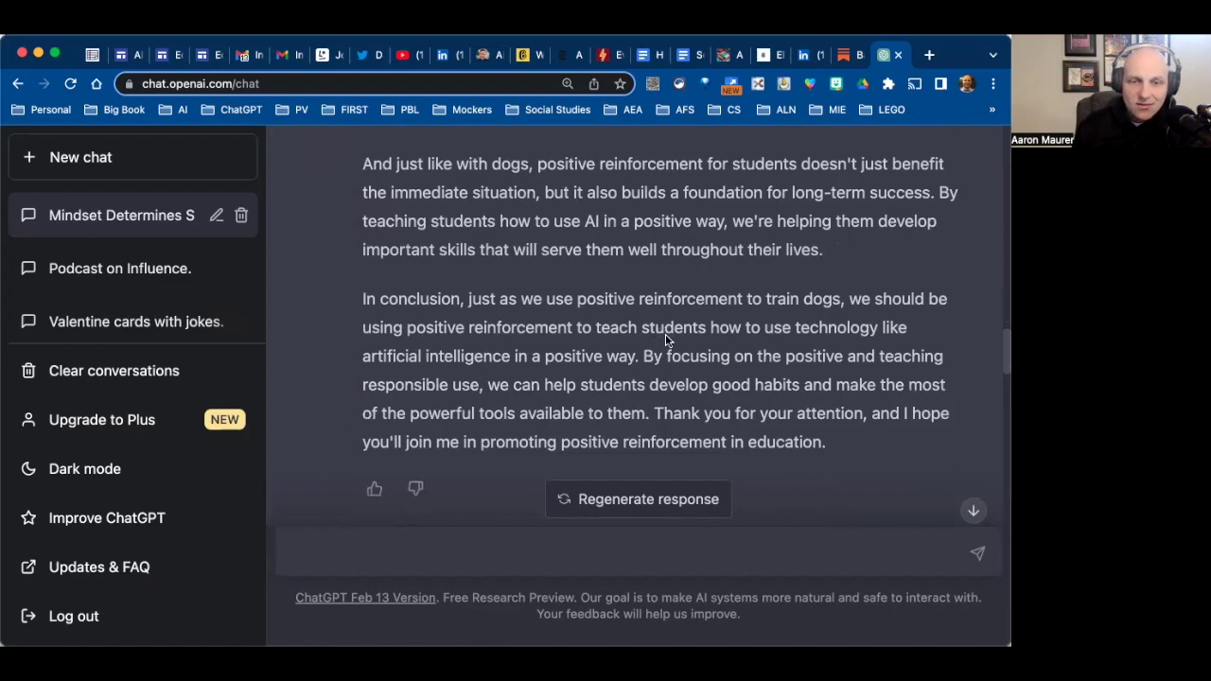
# - In the prompt beginning "Rewrite all these ideas", highlight in turn the keynote request, the education system rethinking wording, and "media and digital literacy skills."
pyautogui.write('Rewrite all these ideas as a thought provoking keynote presentation to have the education system rethinking the approach to utilizing tools like artificial intelligence in the classroom by further connecting the ideas that jobs and being a contributing citizen is the skills of using artificial intelligence enhancing media and digital literacy skills.')
pyautogui.press('Return')
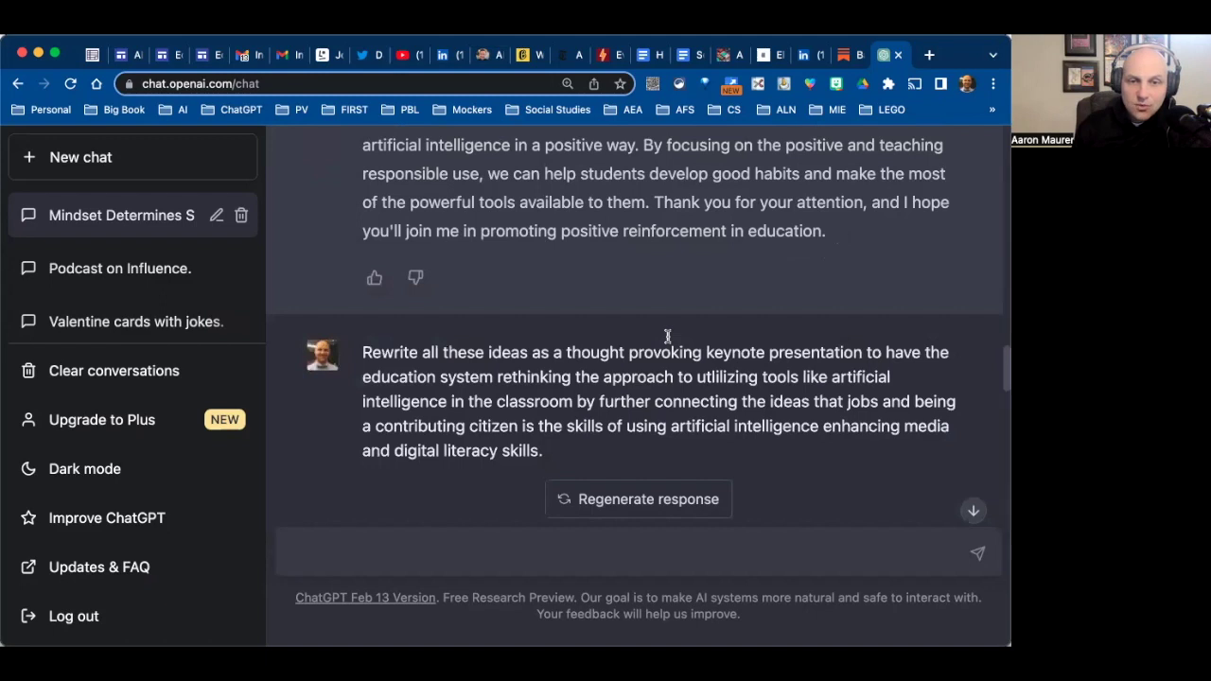
pyautogui.moveTo(361, 210); pyautogui.dragTo(838, 204)
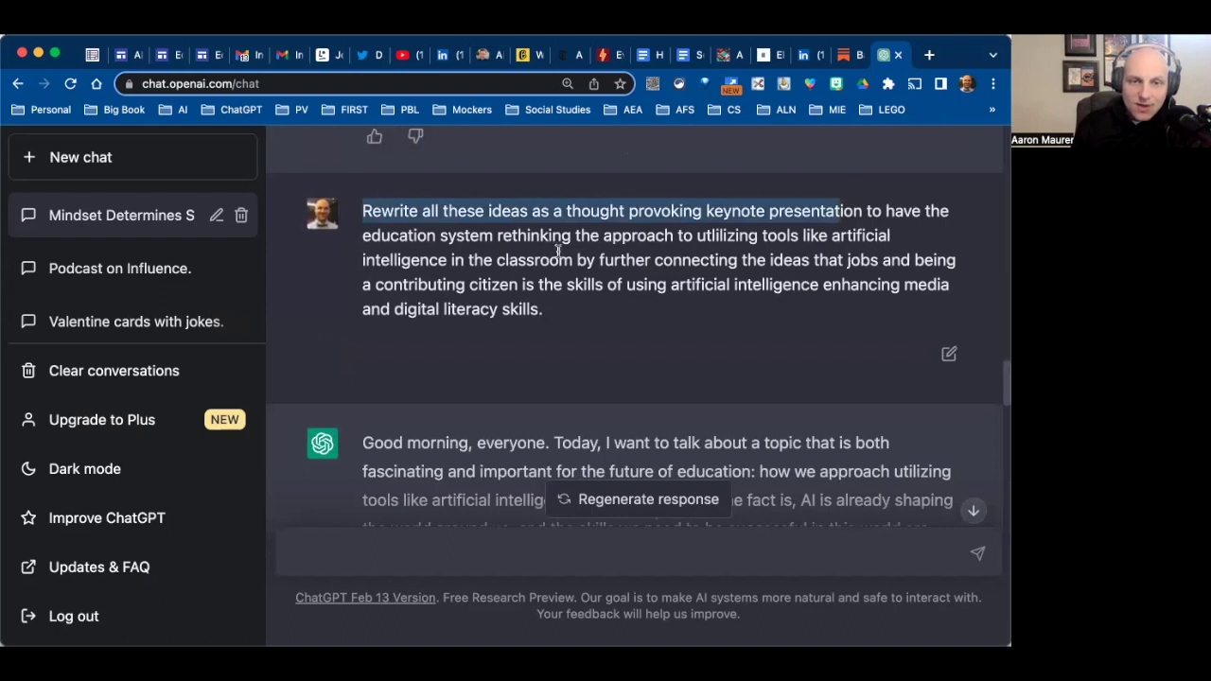
pyautogui.moveTo(388, 237); pyautogui.dragTo(789, 231)
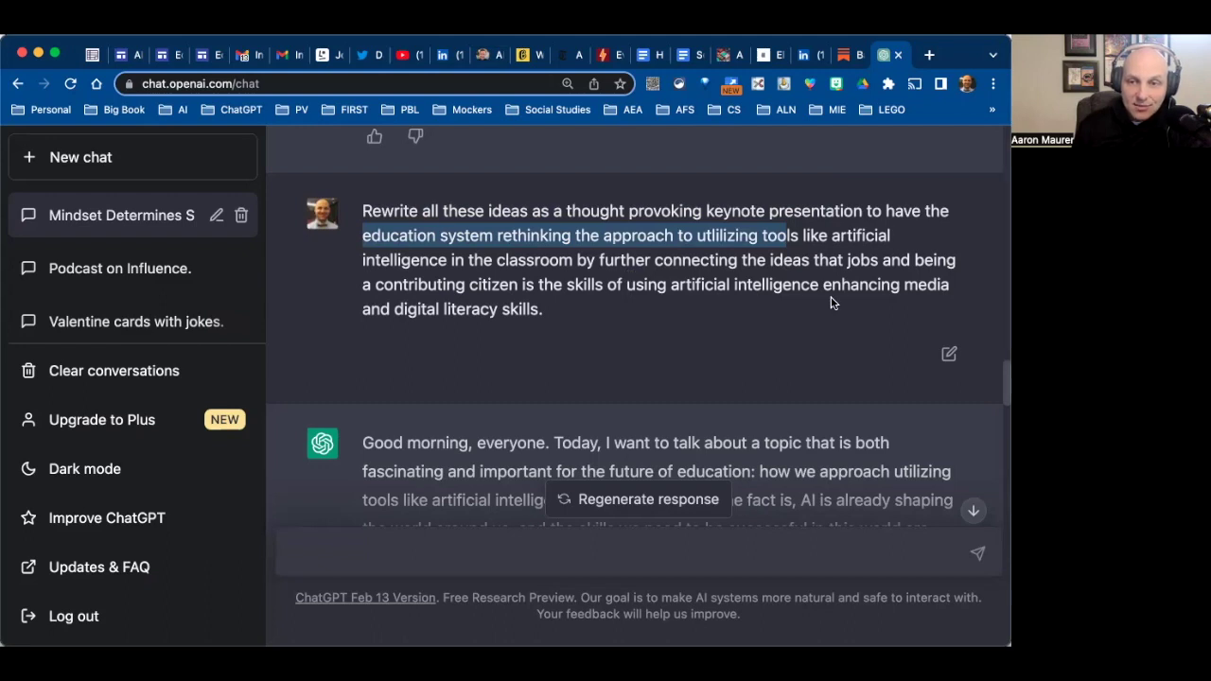
pyautogui.moveTo(902, 286); pyautogui.dragTo(891, 318)
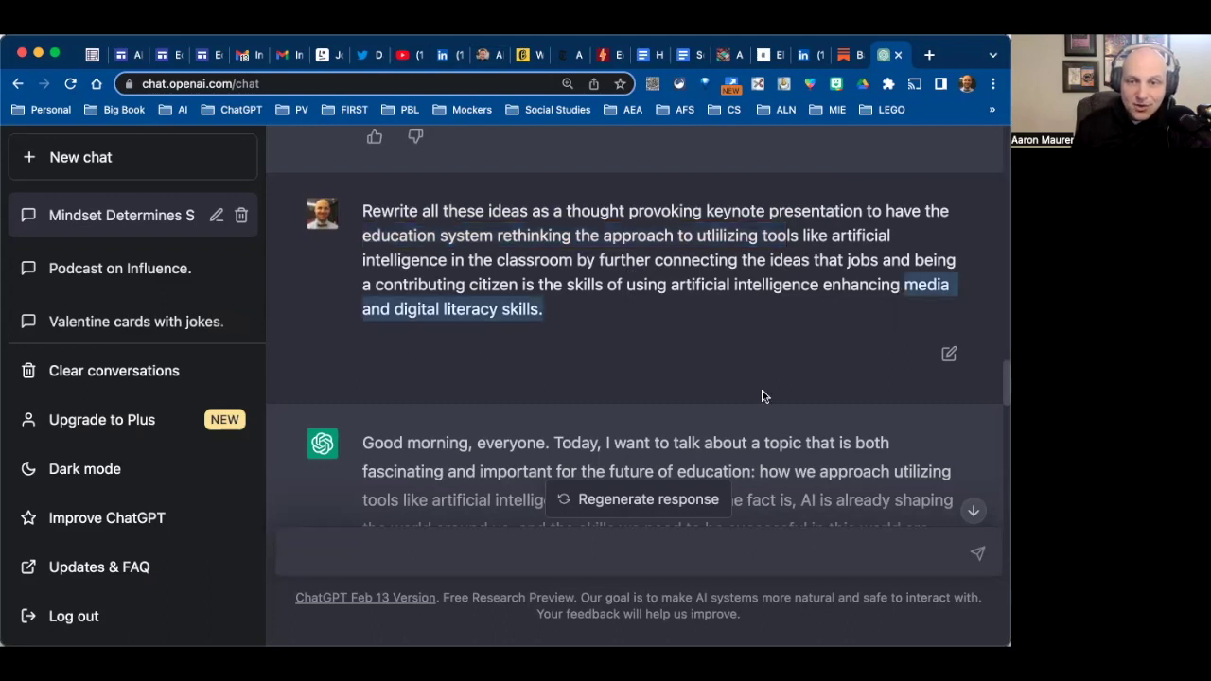
# - Read the start of the rewritten keynote and highlight "it's also one that requires a high level of media and digital literacy skills"
pyautogui.scroll(-2, 760, 396)
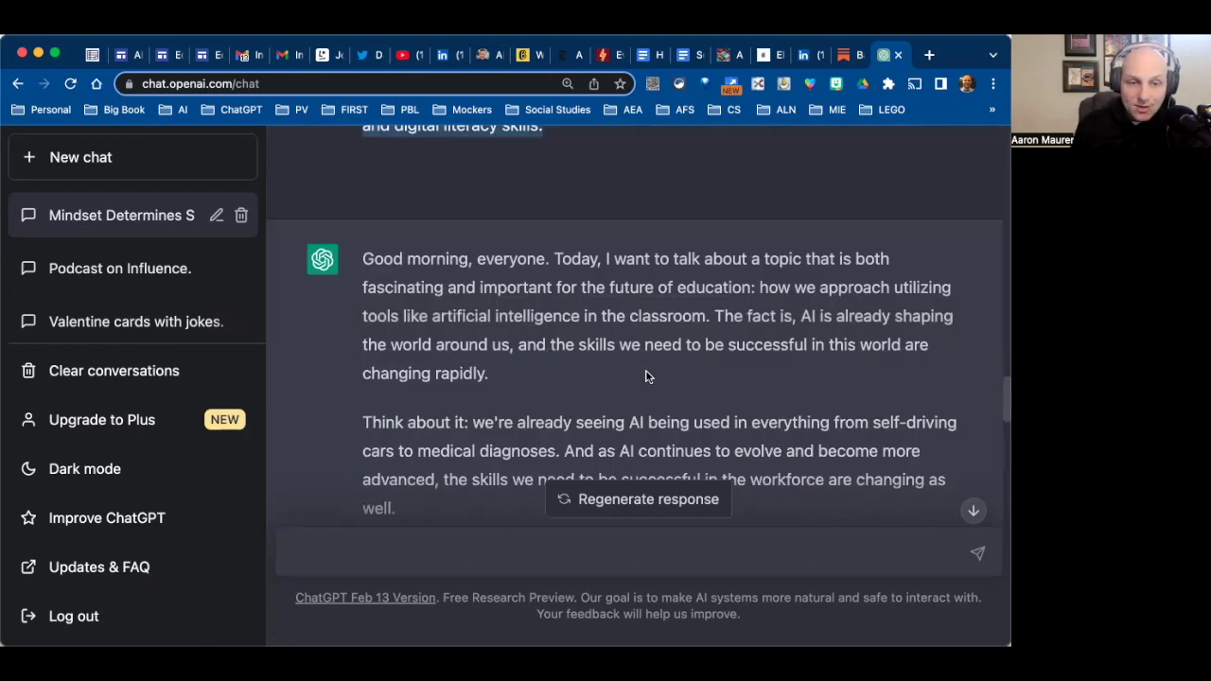
pyautogui.scroll(-1, 647, 376)
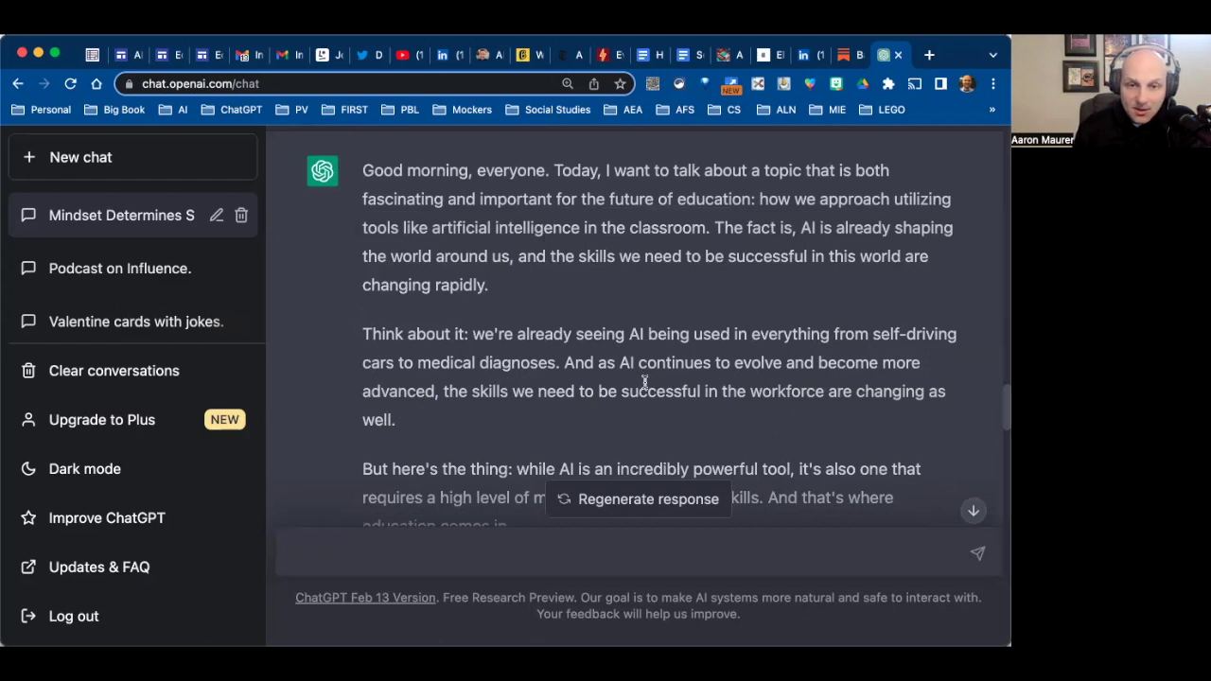
pyautogui.scroll(-2, 644, 382)
pyautogui.scroll(-1, 642, 382)
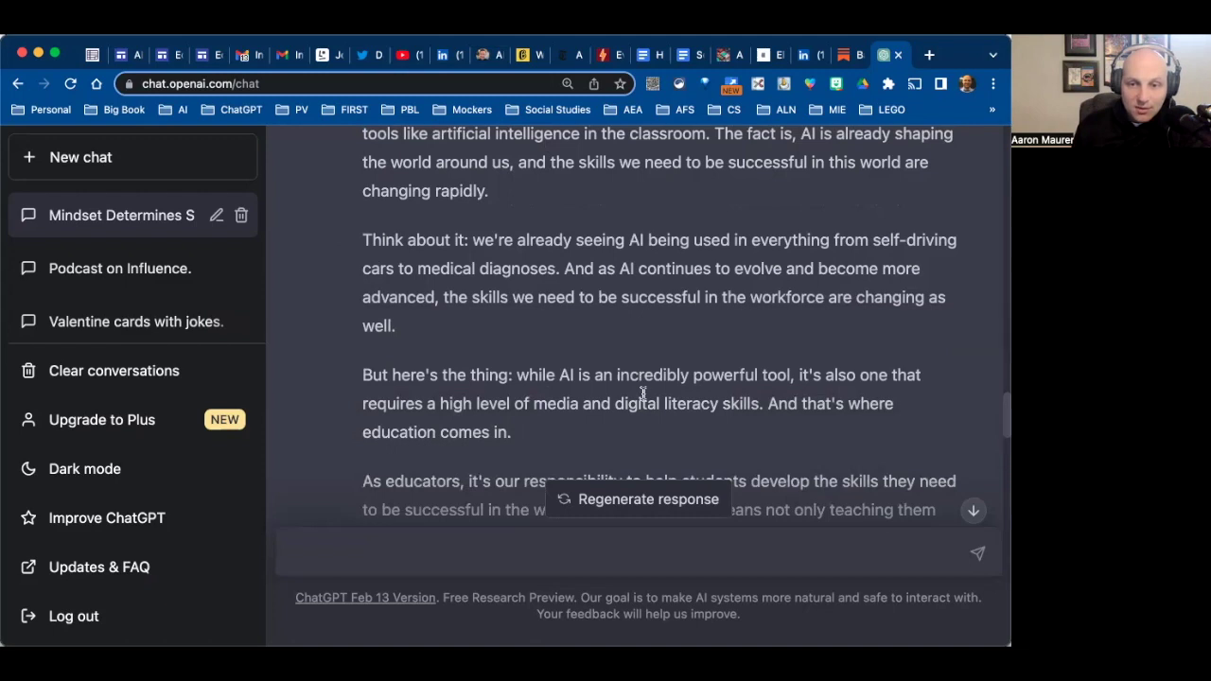
pyautogui.scroll(-2, 644, 395)
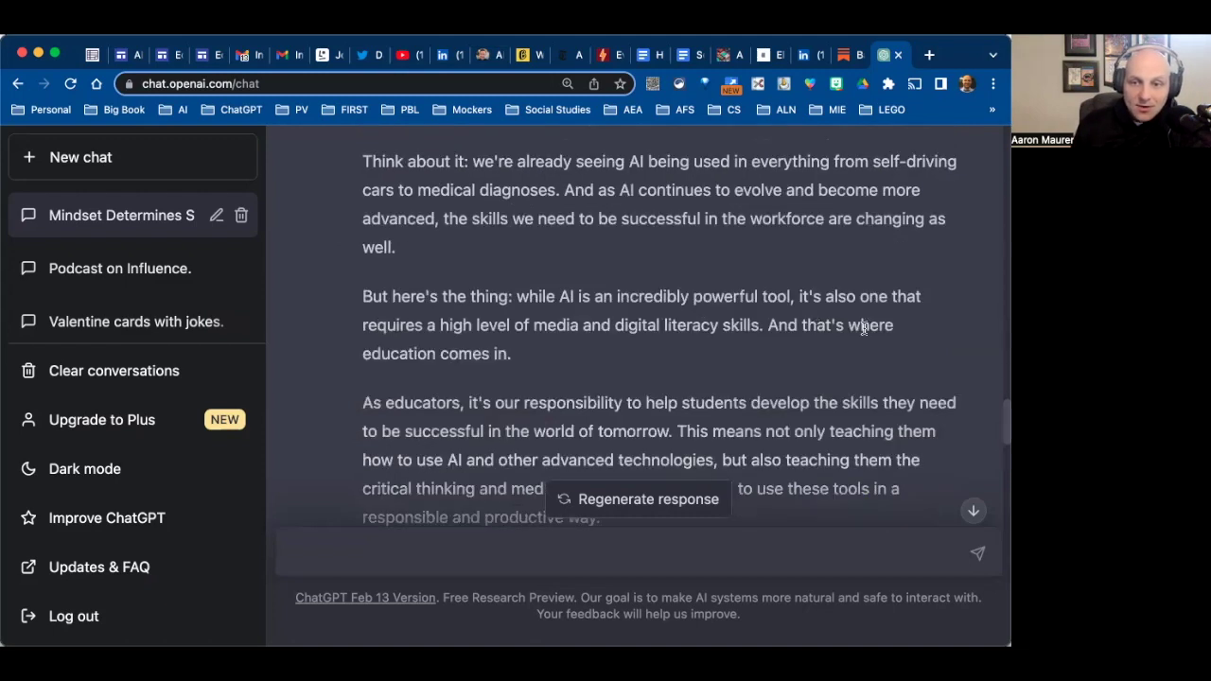
pyautogui.moveTo(799, 296); pyautogui.dragTo(758, 322)
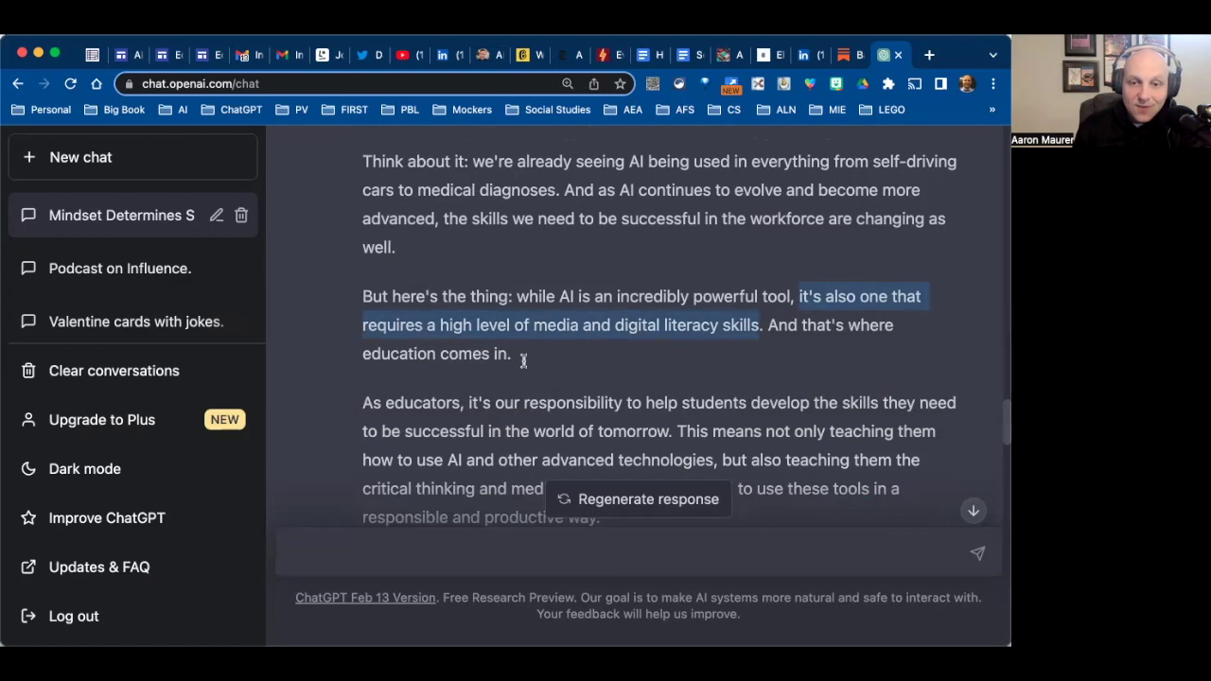
# - Read the paragraph on educators' responsibility and highlight the wording about ensuring that our students are well-prepared
pyautogui.scroll(-3, 523, 361)
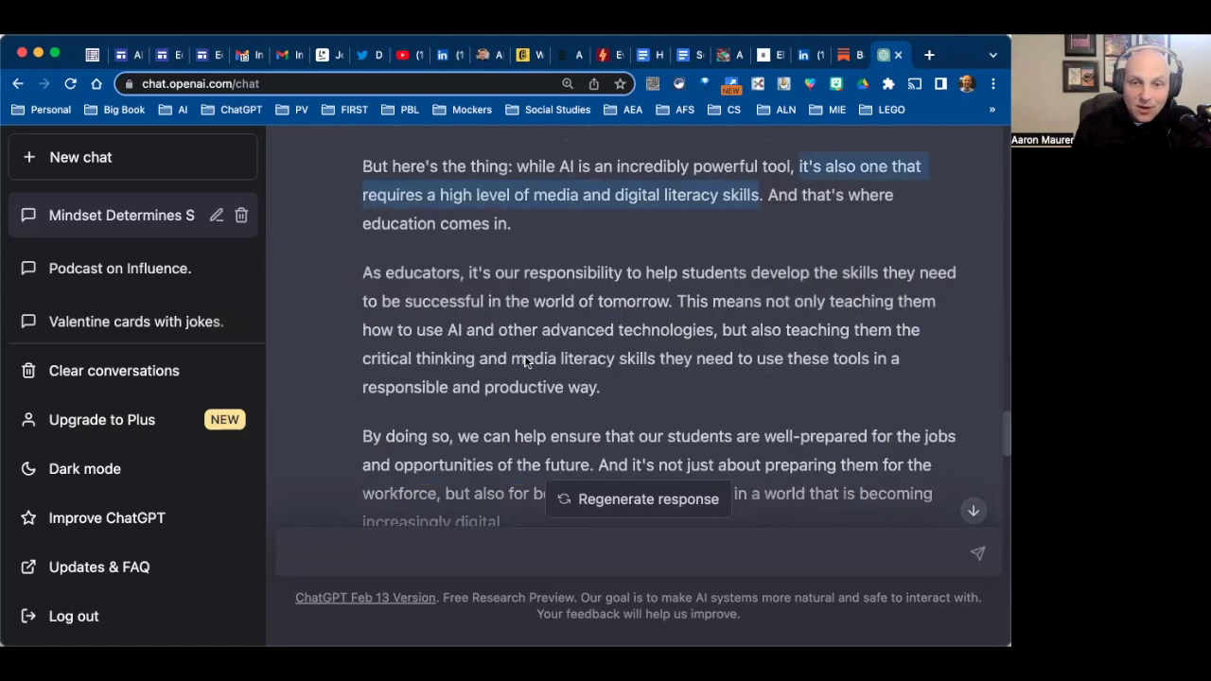
pyautogui.scroll(-1, 526, 361)
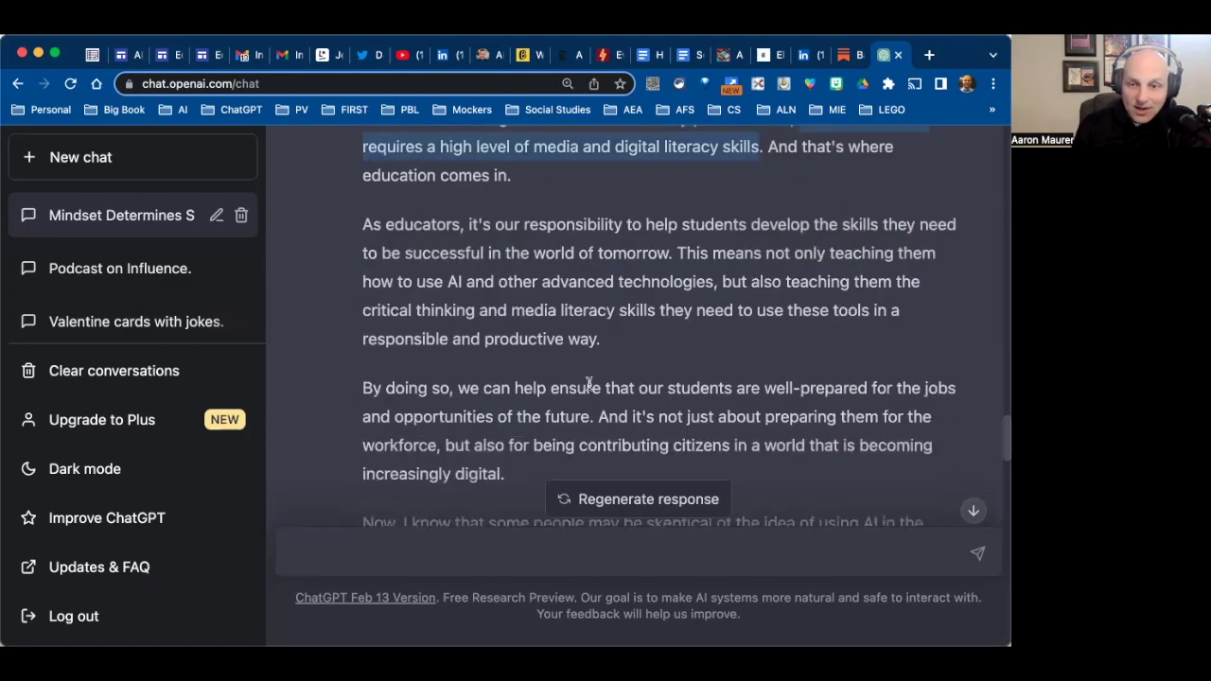
pyautogui.moveTo(571, 388); pyautogui.dragTo(694, 388)
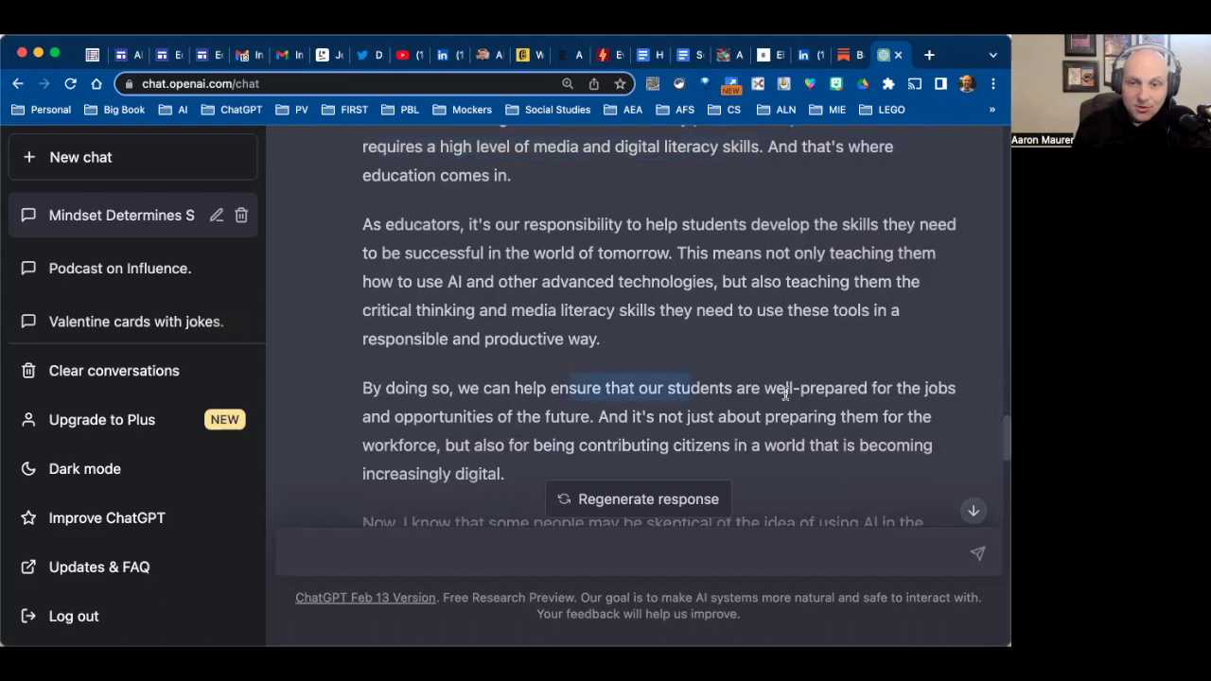
pyautogui.moveTo(784, 395); pyautogui.dragTo(782, 394)
pyautogui.scroll(-1, 782, 393)
pyautogui.scroll(-1, 782, 394)
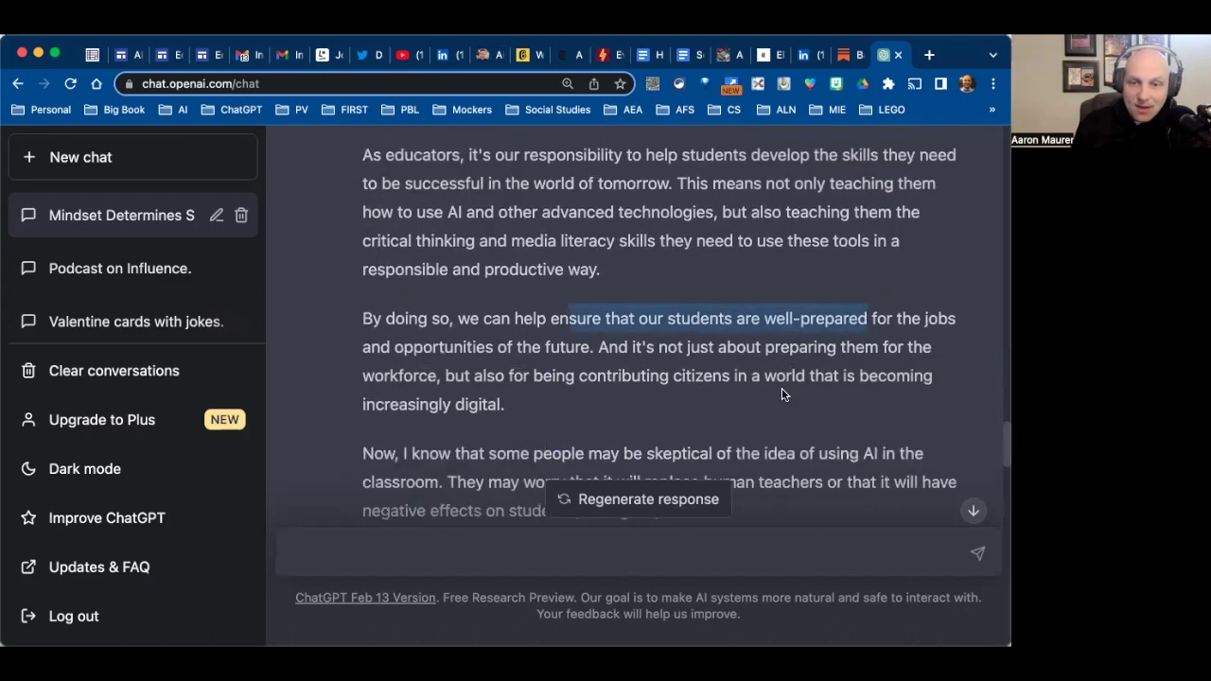
# - Highlight the wording about people being skeptical of the idea of using AI, and read the paragraphs that follow it
pyautogui.scroll(-3, 782, 394)
pyautogui.click(828, 331)
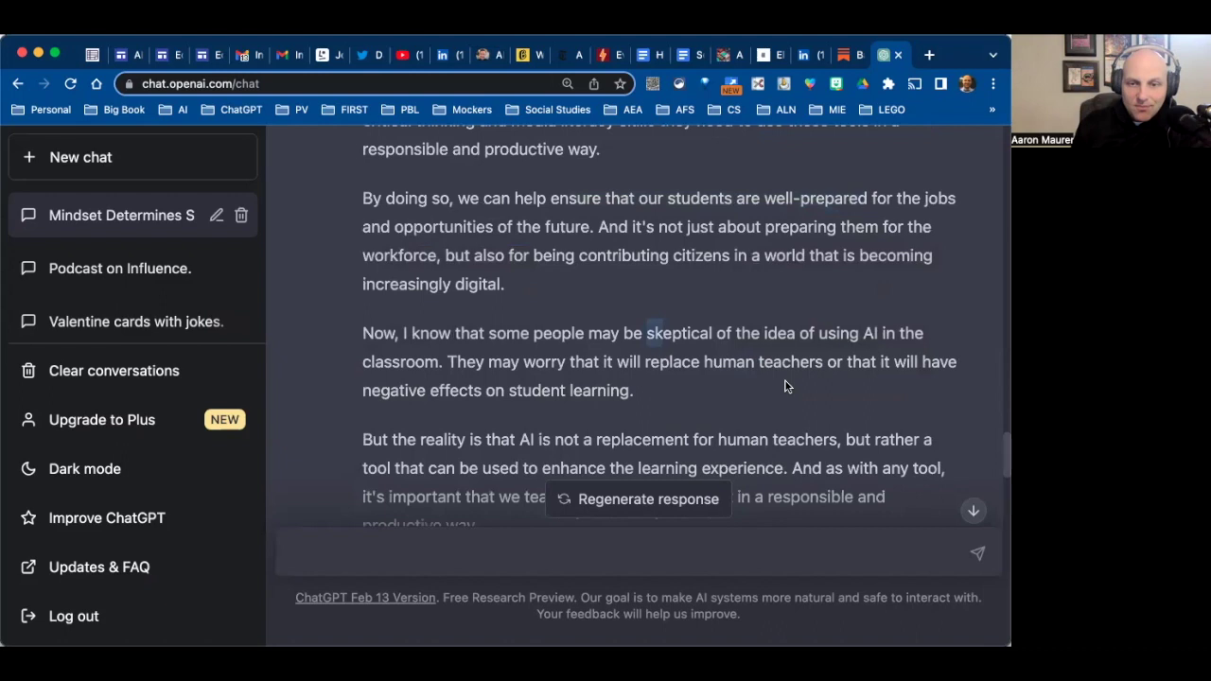
pyautogui.scroll(-4, 784, 386)
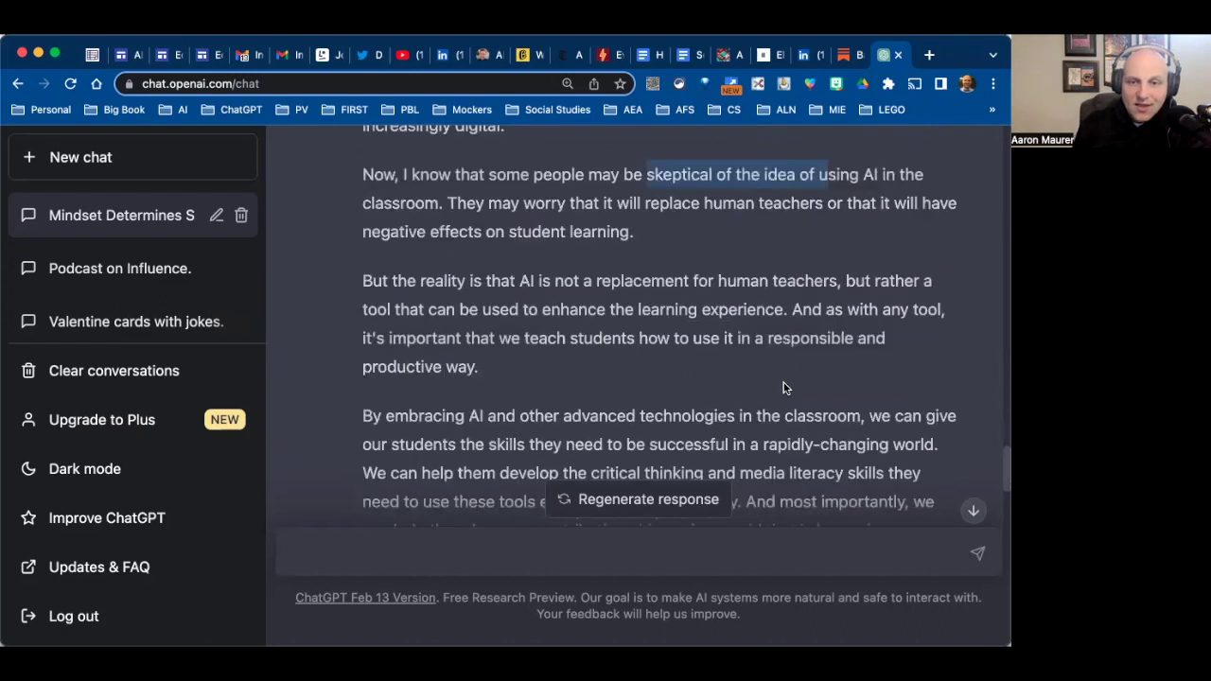
# - Read the remaining paragraphs of the rewritten keynote, from AI not replacing human teachers through to the closing thank-you
pyautogui.scroll(-3, 784, 385)
pyautogui.scroll(-2, 786, 383)
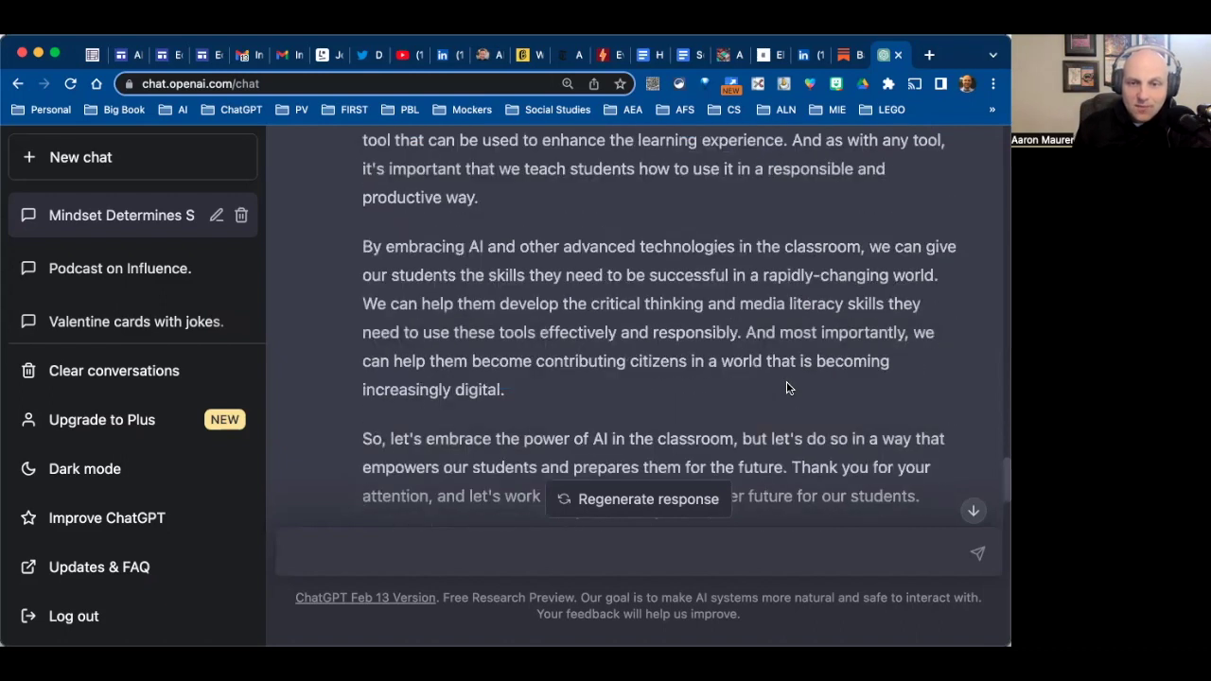
pyautogui.scroll(-1, 786, 387)
pyautogui.scroll(-2, 786, 387)
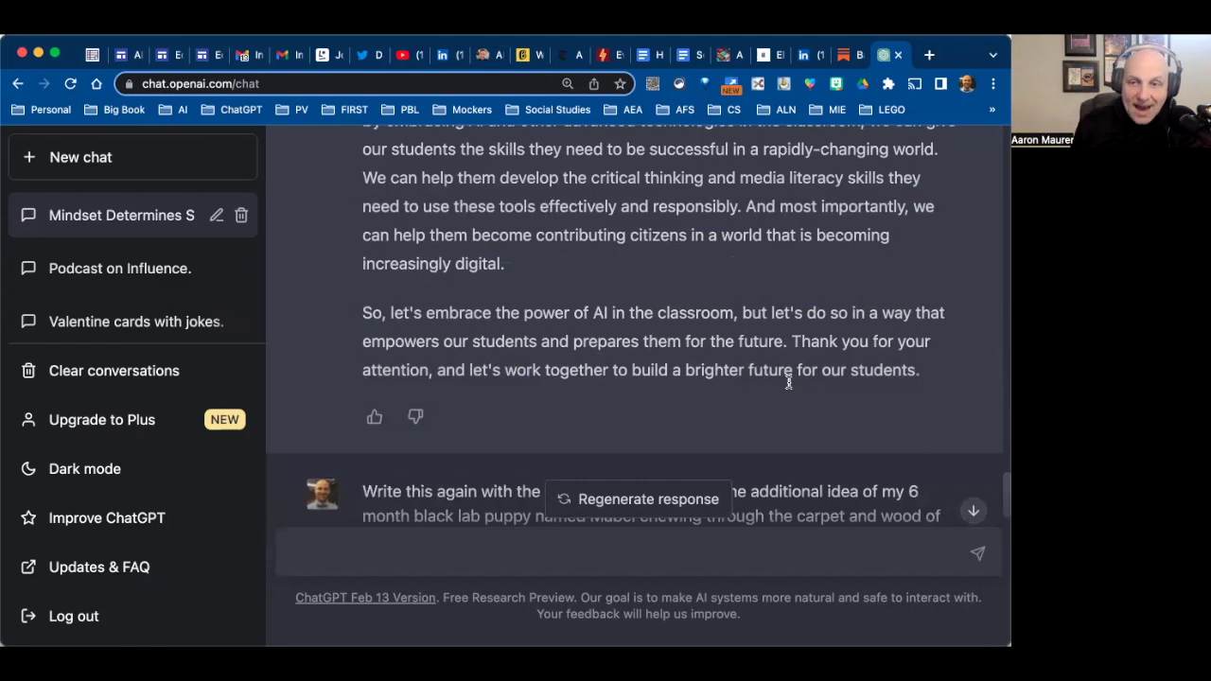
# - Find the prompt about the black lab puppy chewing the staircase and highlight its opening words "Write this again with the same idea"
pyautogui.scroll(-4, 787, 385)
pyautogui.scroll(-2, 783, 380)
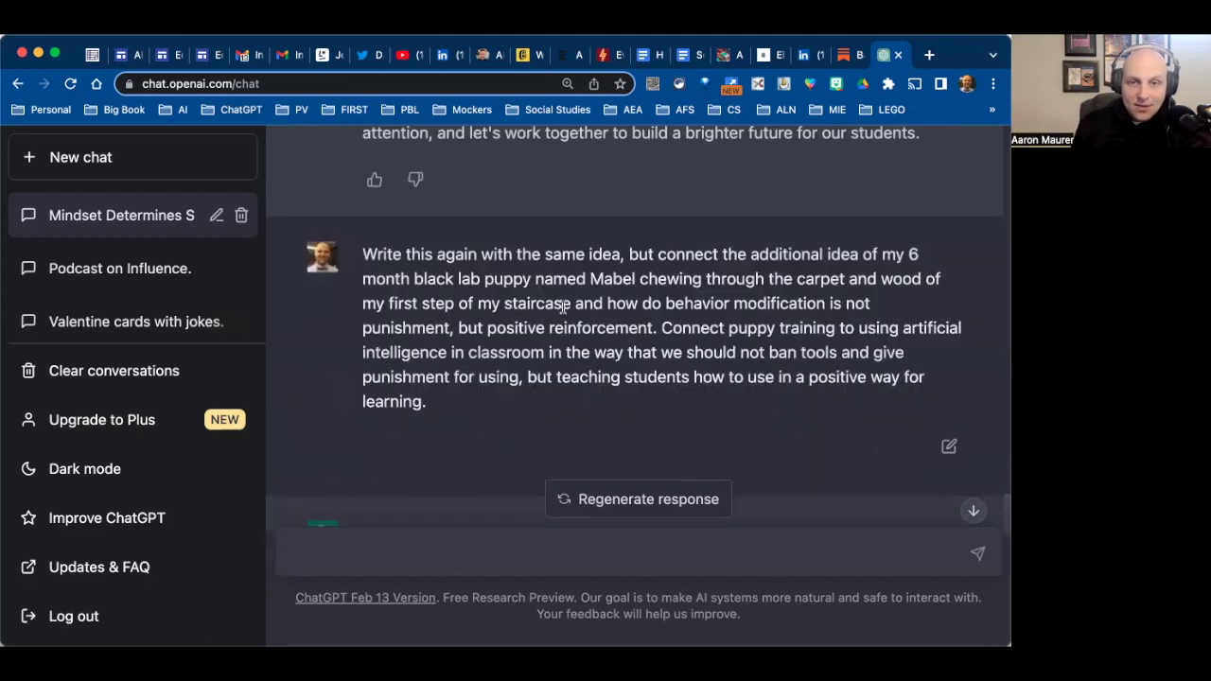
pyautogui.moveTo(371, 253); pyautogui.dragTo(622, 250)
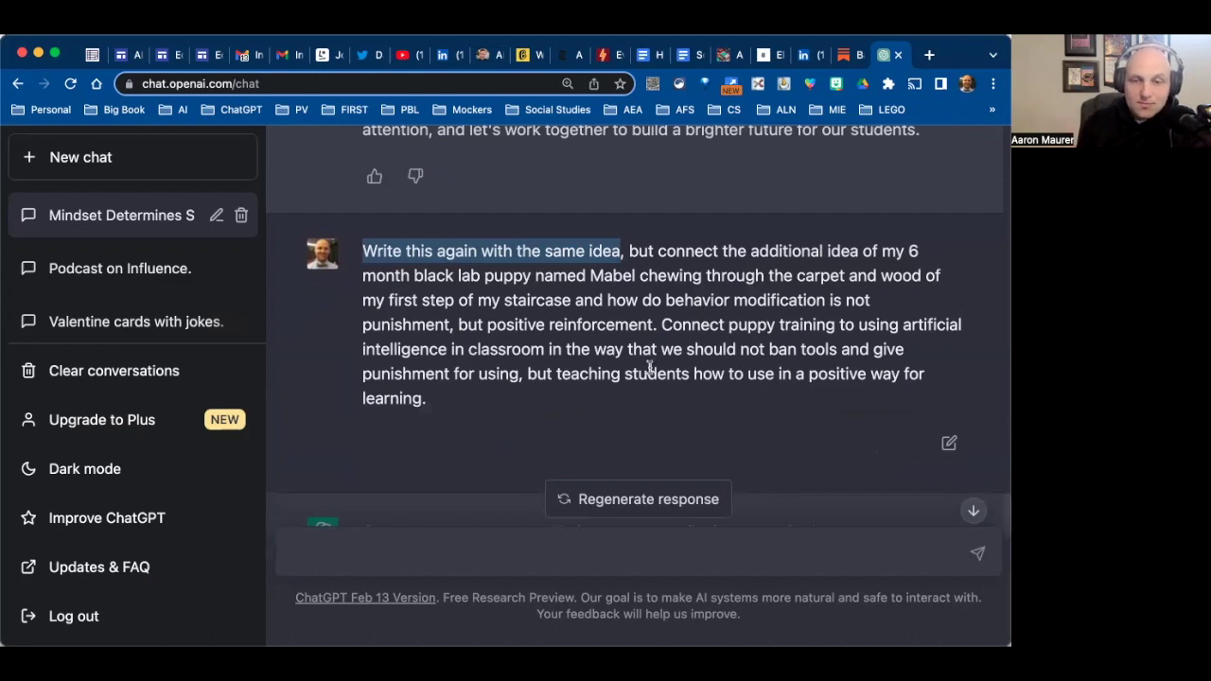
# - Read the full keynote response that links puppy training and positive reinforcement to using AI in the classroom
pyautogui.scroll(-3, 649, 368)
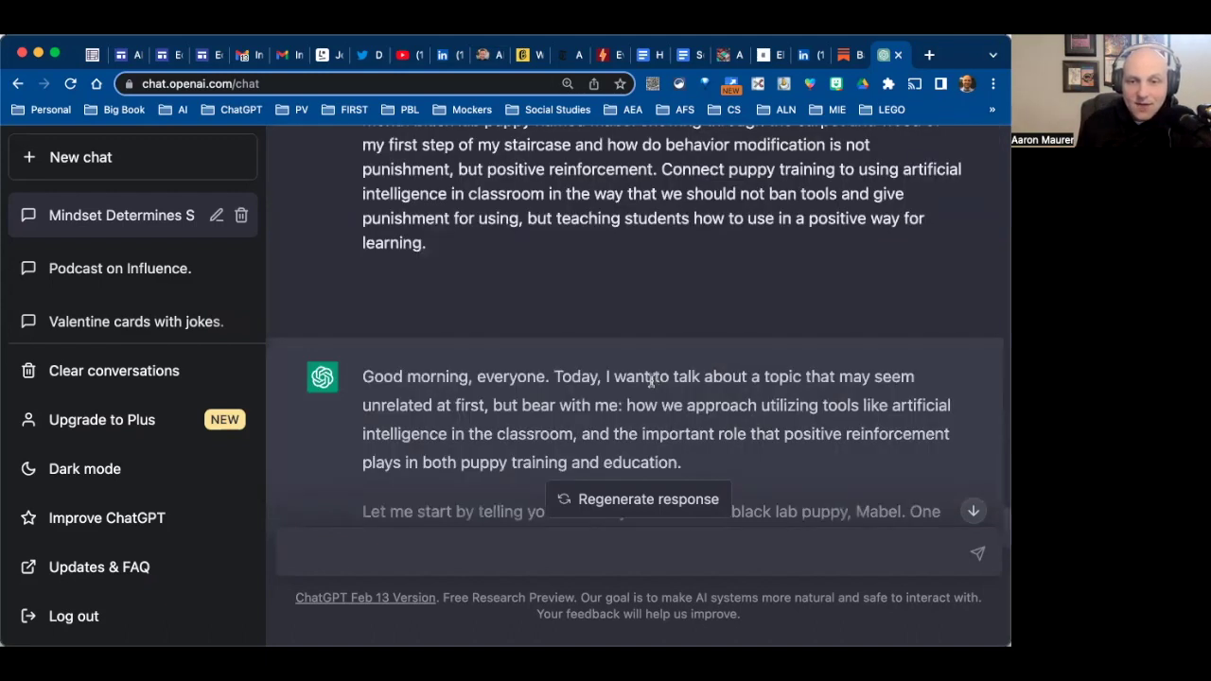
pyautogui.scroll(-3, 652, 374)
pyautogui.scroll(-1, 657, 388)
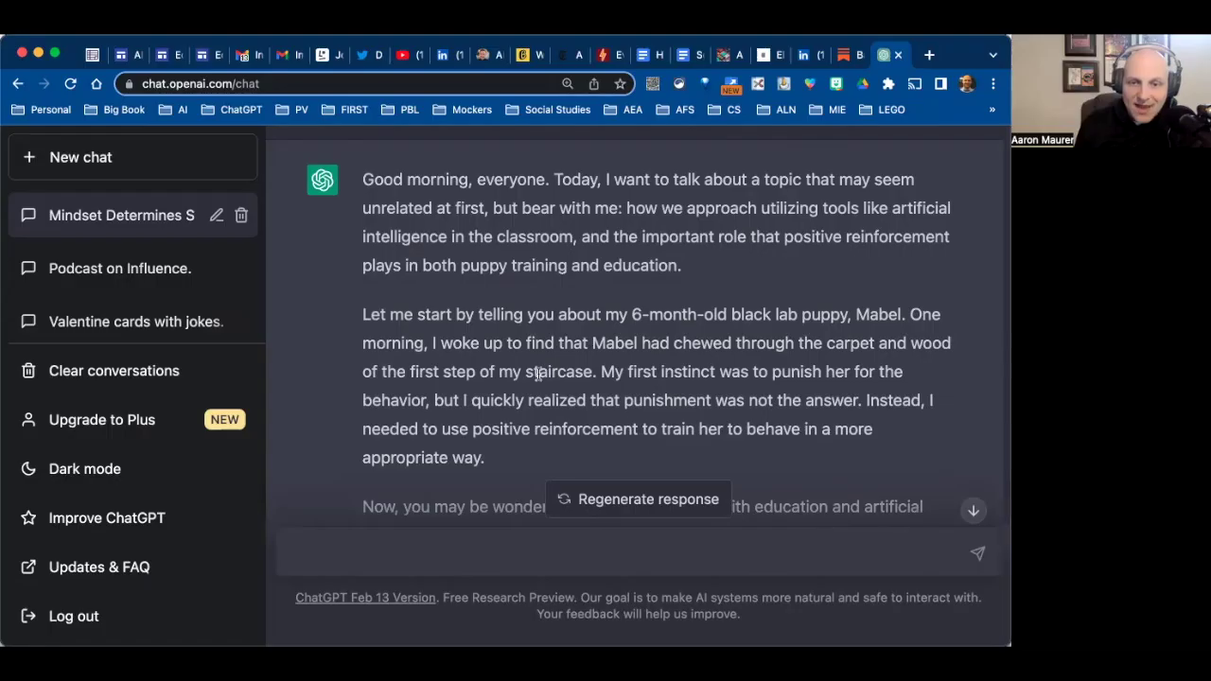
pyautogui.scroll(-2, 565, 375)
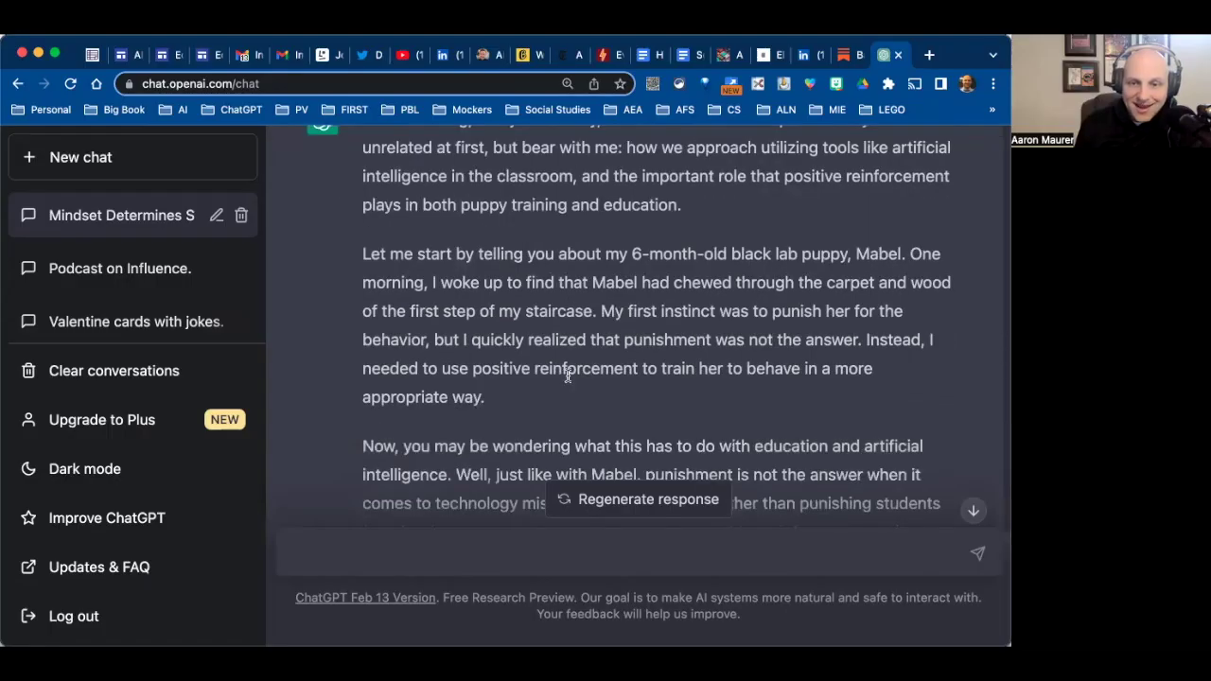
pyautogui.scroll(-3, 567, 377)
pyautogui.scroll(-3, 568, 376)
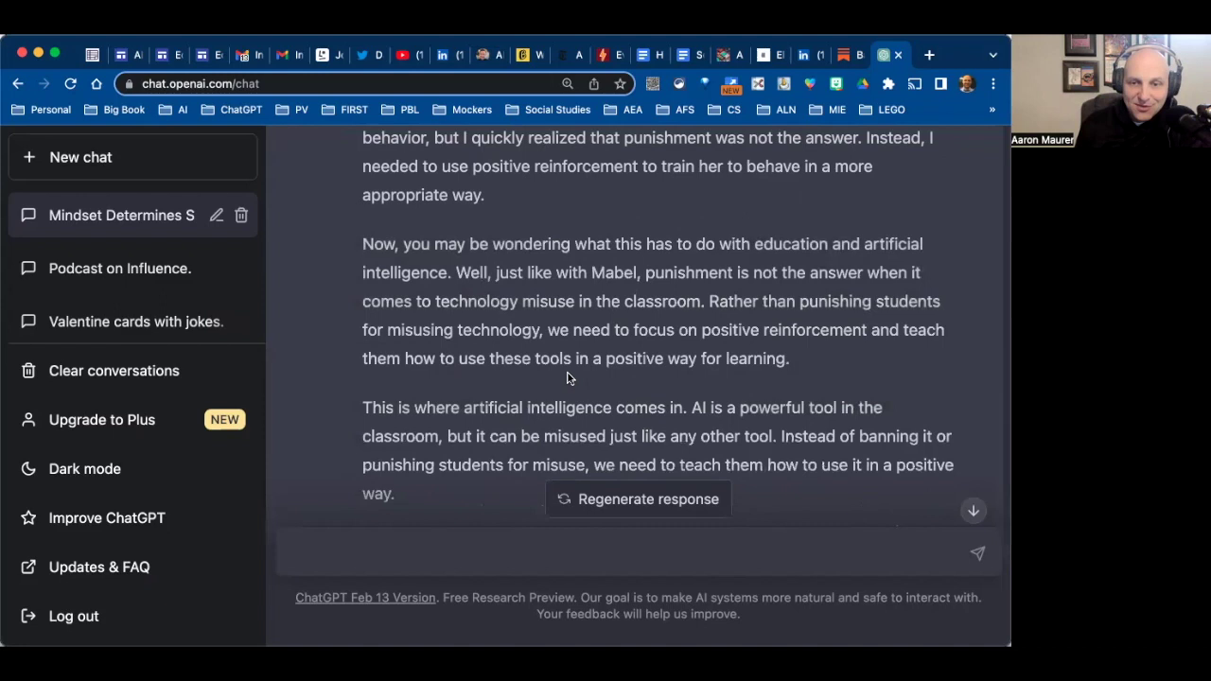
pyautogui.scroll(-2, 573, 376)
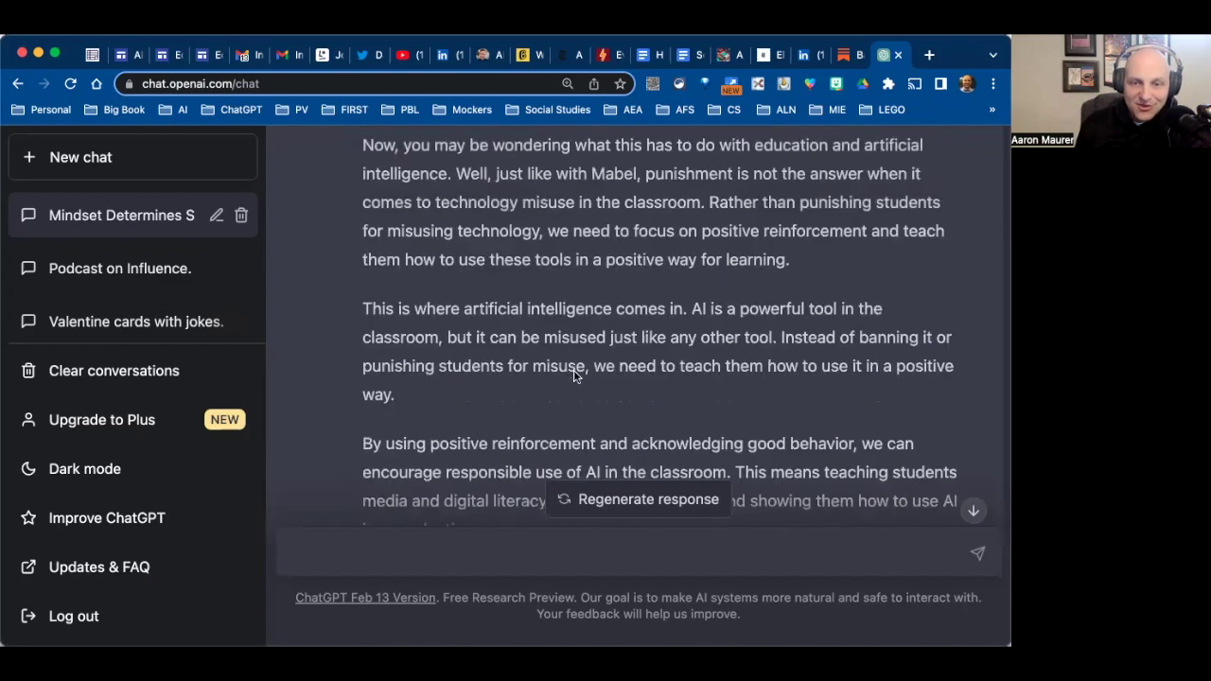
pyautogui.scroll(-3, 572, 375)
pyautogui.scroll(-3, 572, 375)
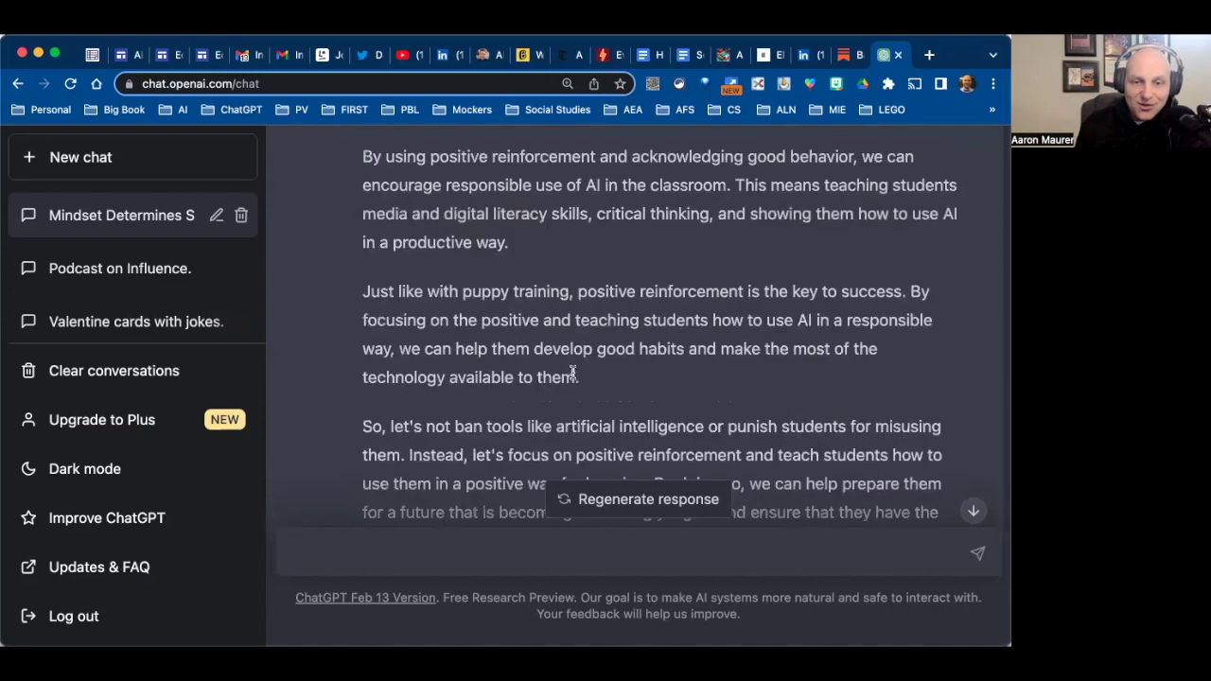
pyautogui.scroll(-1, 572, 375)
pyautogui.scroll(-4, 567, 365)
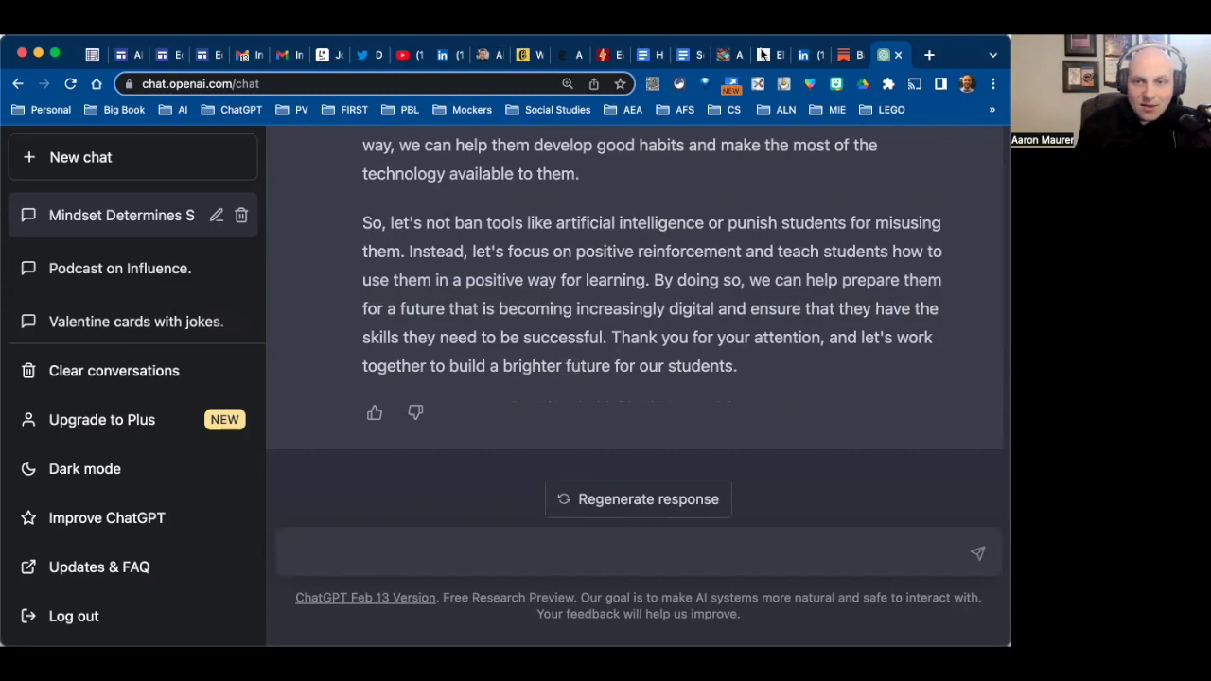
# - Switch to ElevenLabs and review the Speech Synthesis page with the cloned voice selected and its empty text area
pyautogui.hotkey('ctrl', 'shift', 'Tab')
pyautogui.hotkey('ctrl', 'shift', 'Tab')
pyautogui.hotkey('ctrl', 'shift', 'Tab')
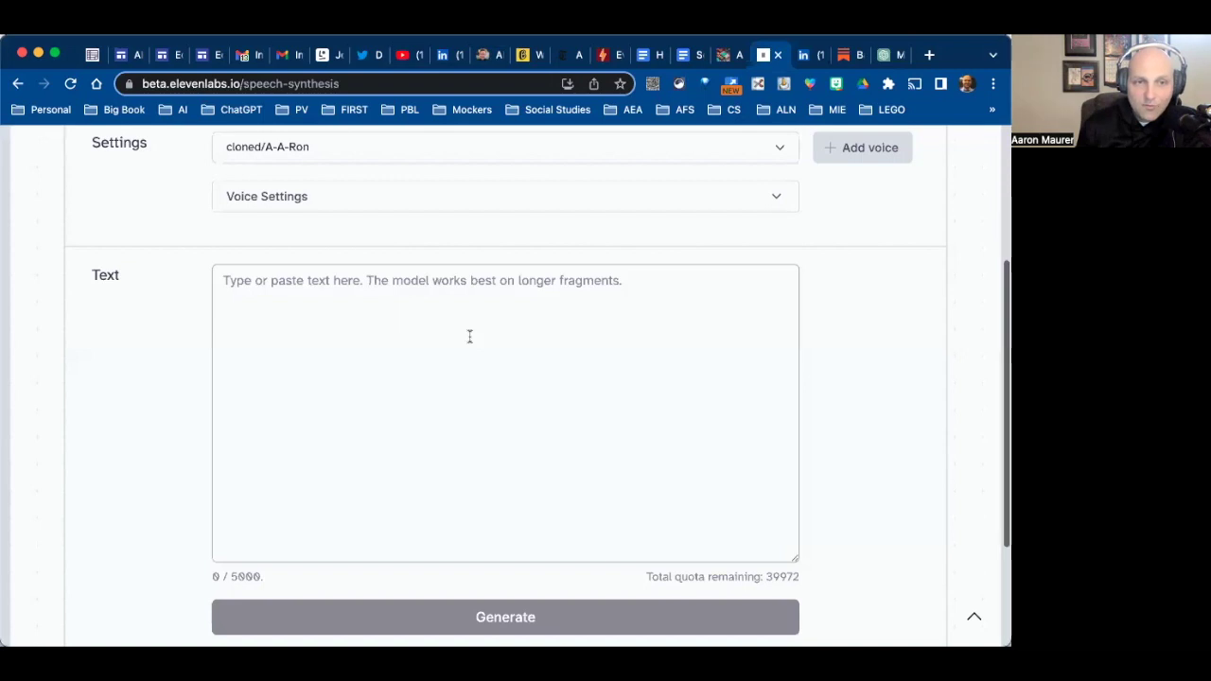
pyautogui.scroll(2, 469, 337)
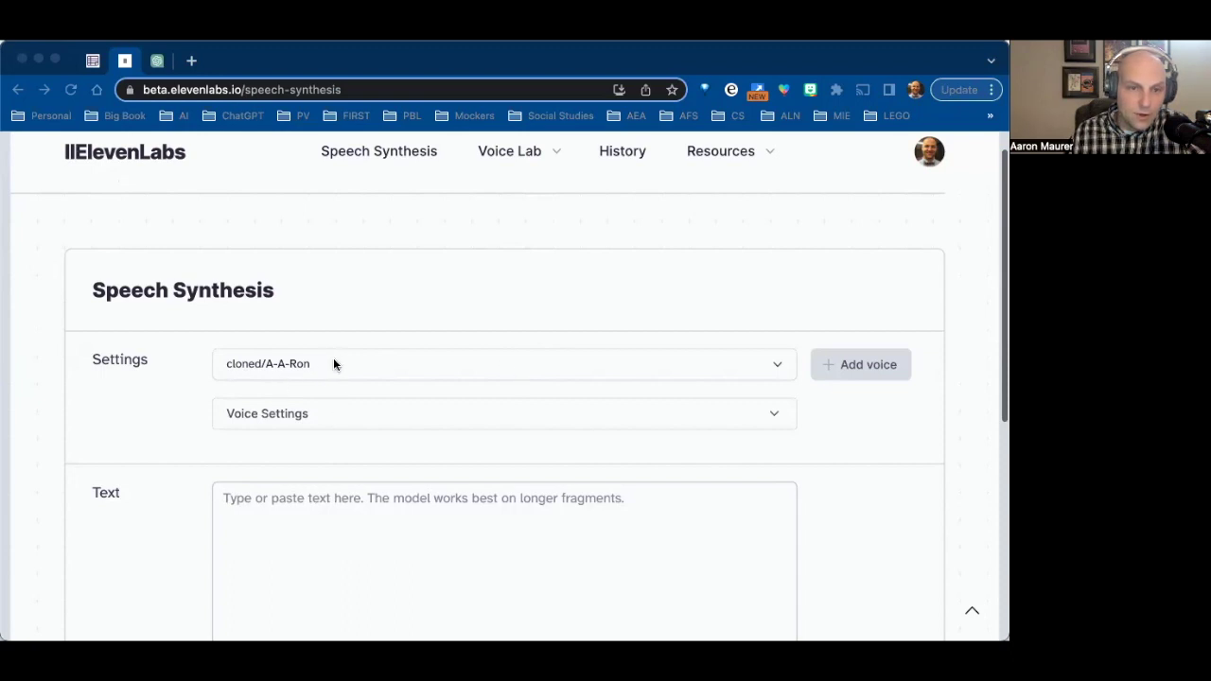
pyautogui.scroll(-2, 333, 363)
pyautogui.scroll(1, 333, 363)
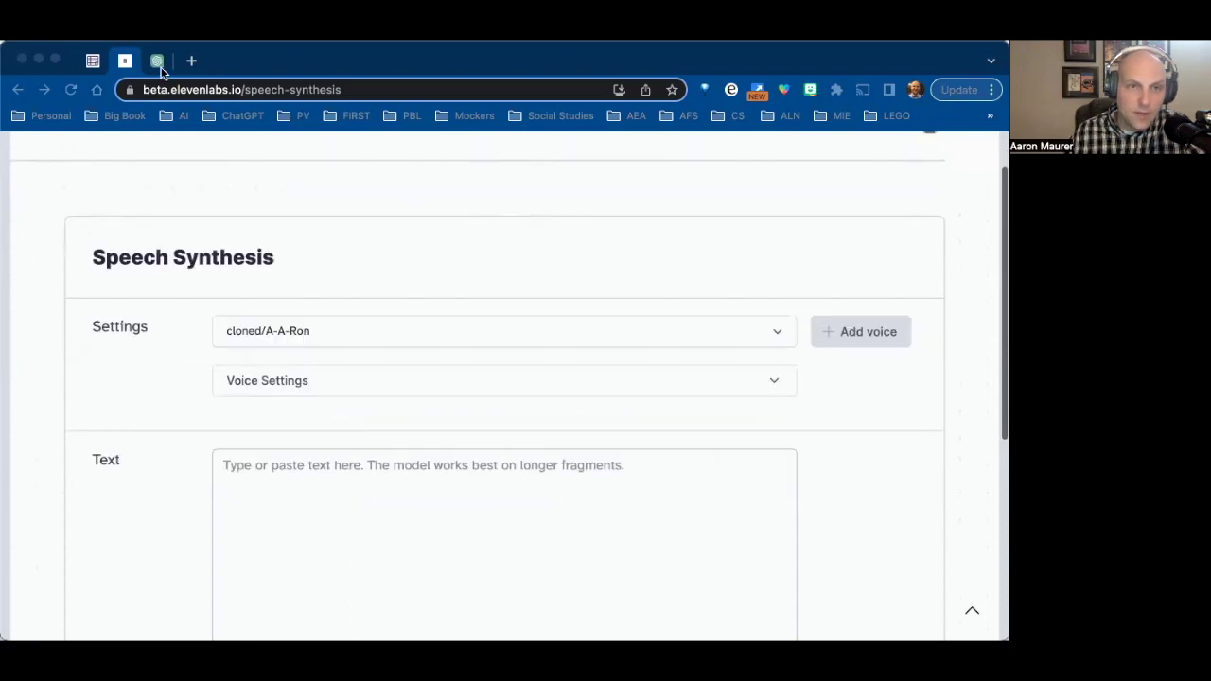
# - Switch to ChatGPT and copy the entire last keynote response, from "Good morning, everyone" to "a brighter future for our students."
pyautogui.click(157, 62)
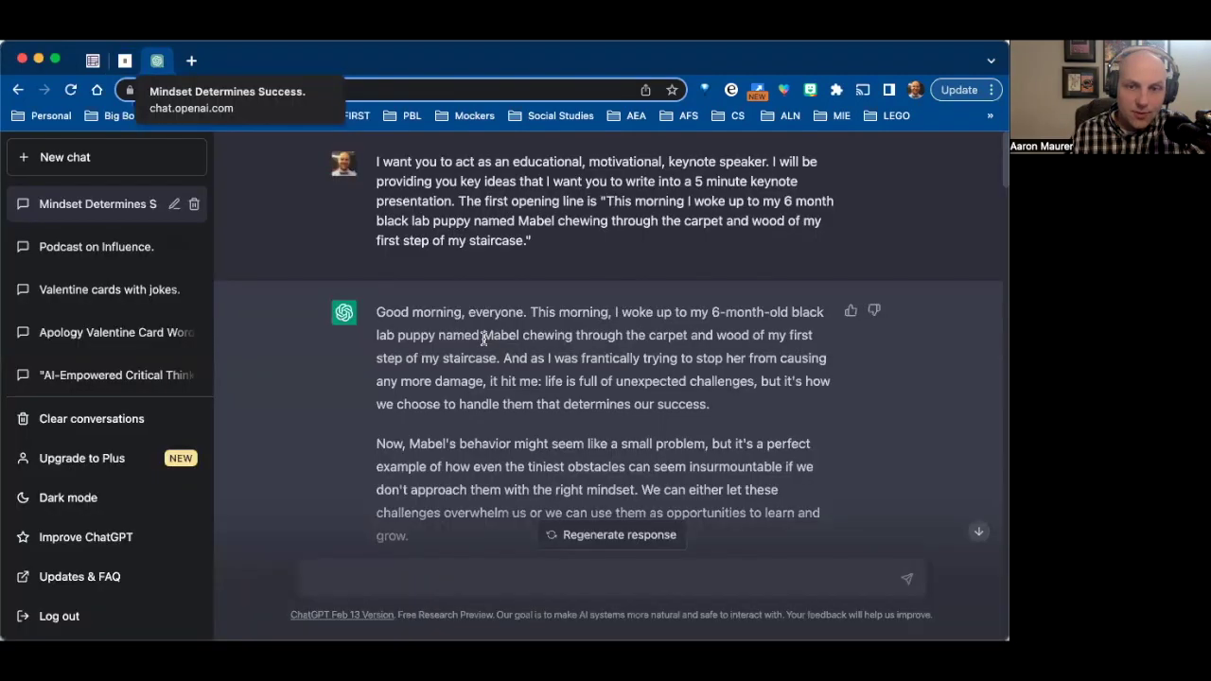
pyautogui.scroll(-10, 482, 331)
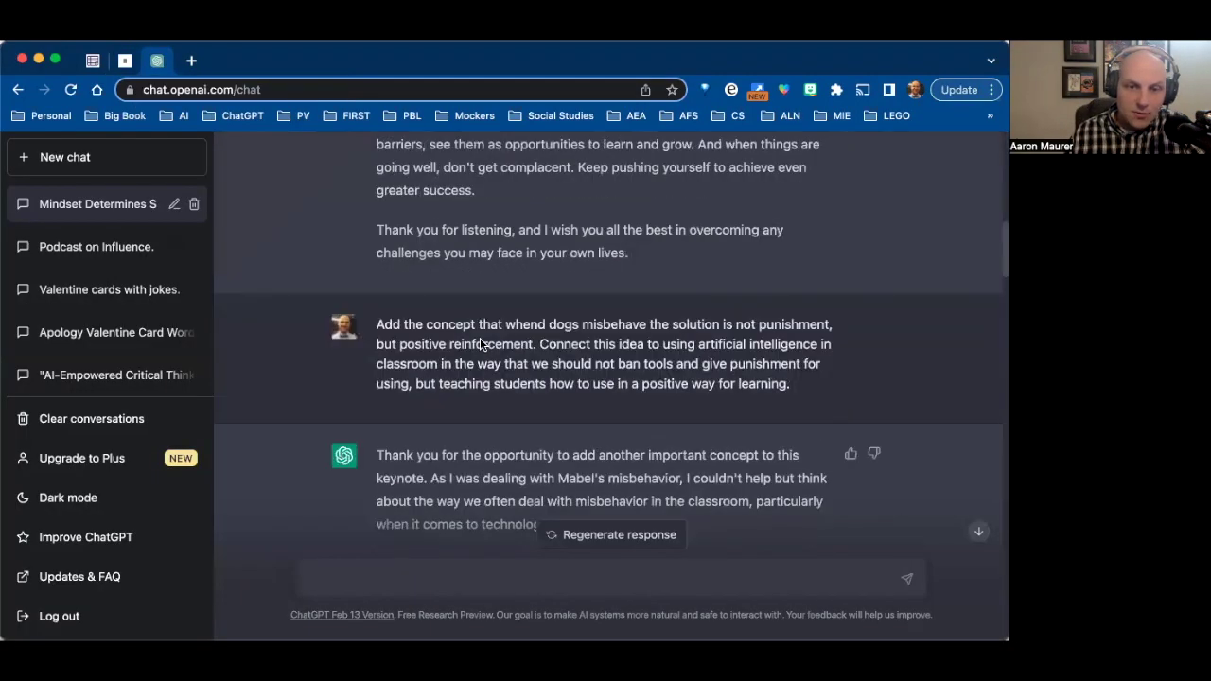
pyautogui.scroll(-10, 482, 344)
pyautogui.scroll(10, 477, 346)
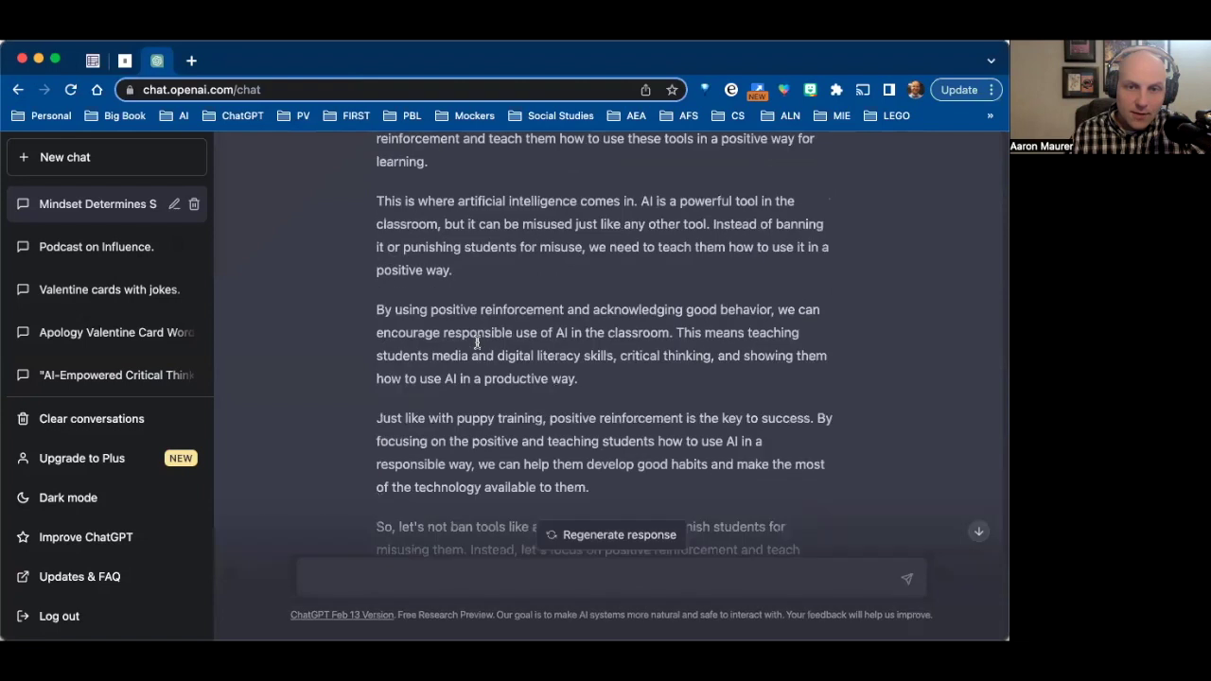
pyautogui.moveTo(374, 328); pyautogui.dragTo(453, 438)
pyautogui.scroll(-7, 489, 409)
pyautogui.scroll(-3, 489, 412)
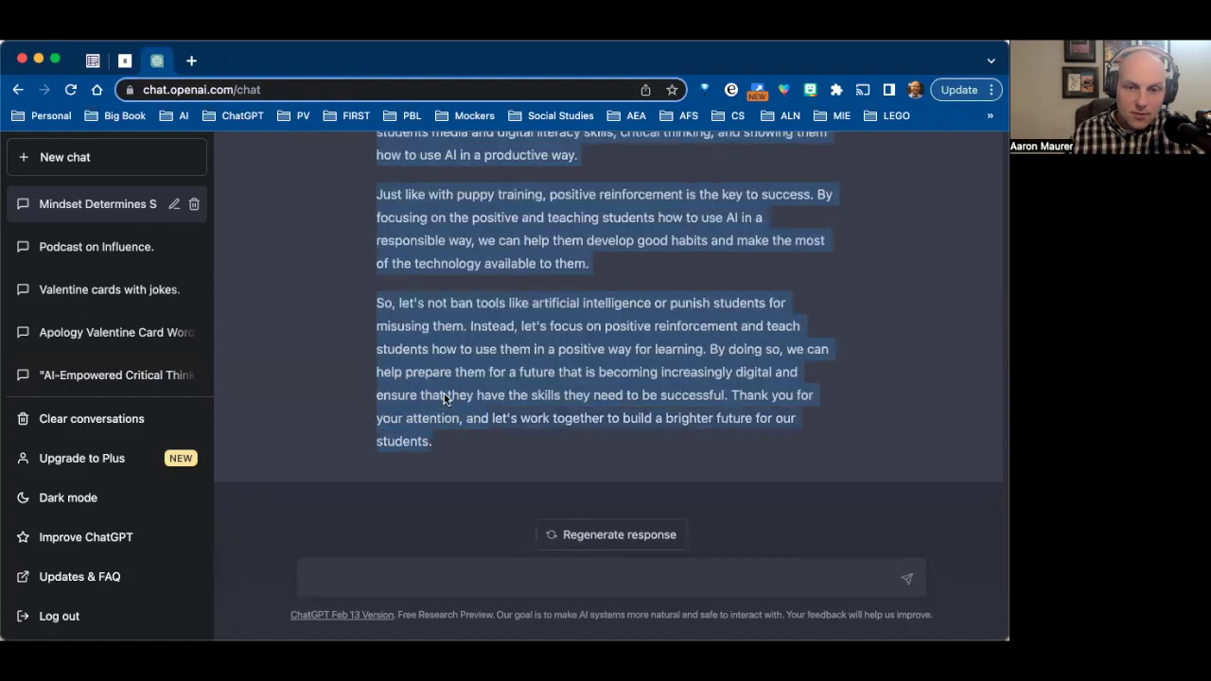
pyautogui.rightClick(452, 409)
pyautogui.click(462, 410)
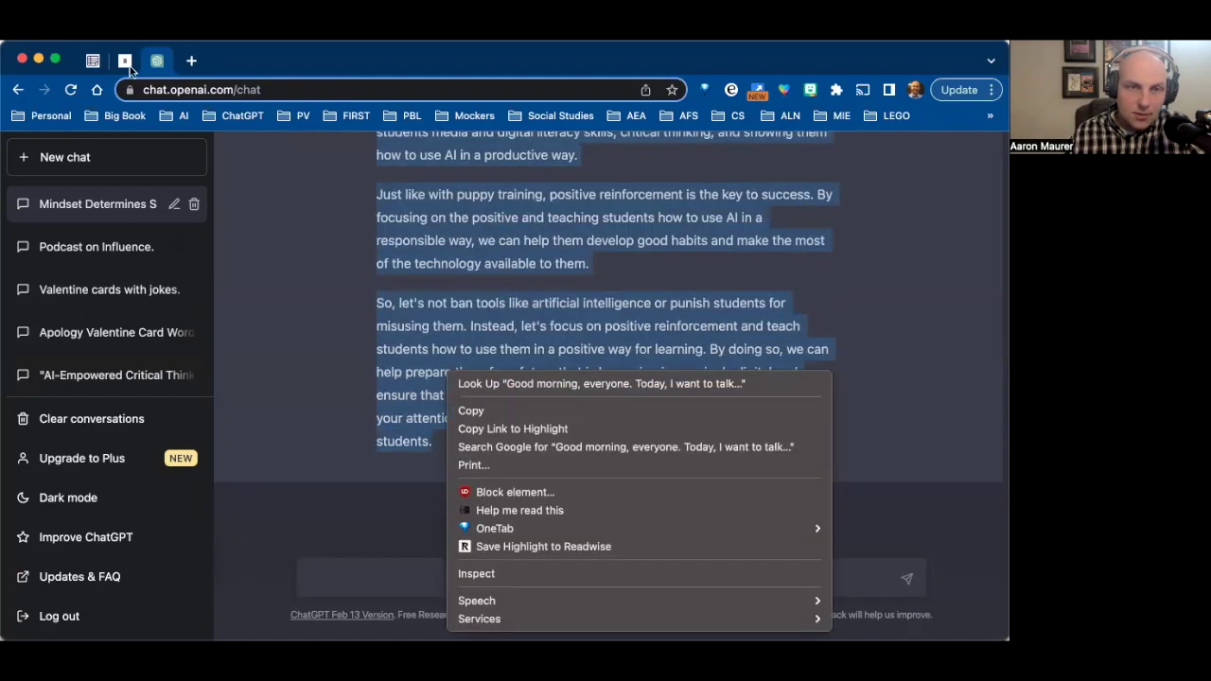
# - Return to ElevenLabs, paste the copied keynote script as the speech synthesis text, and check it from the beginning
pyautogui.click(126, 63)
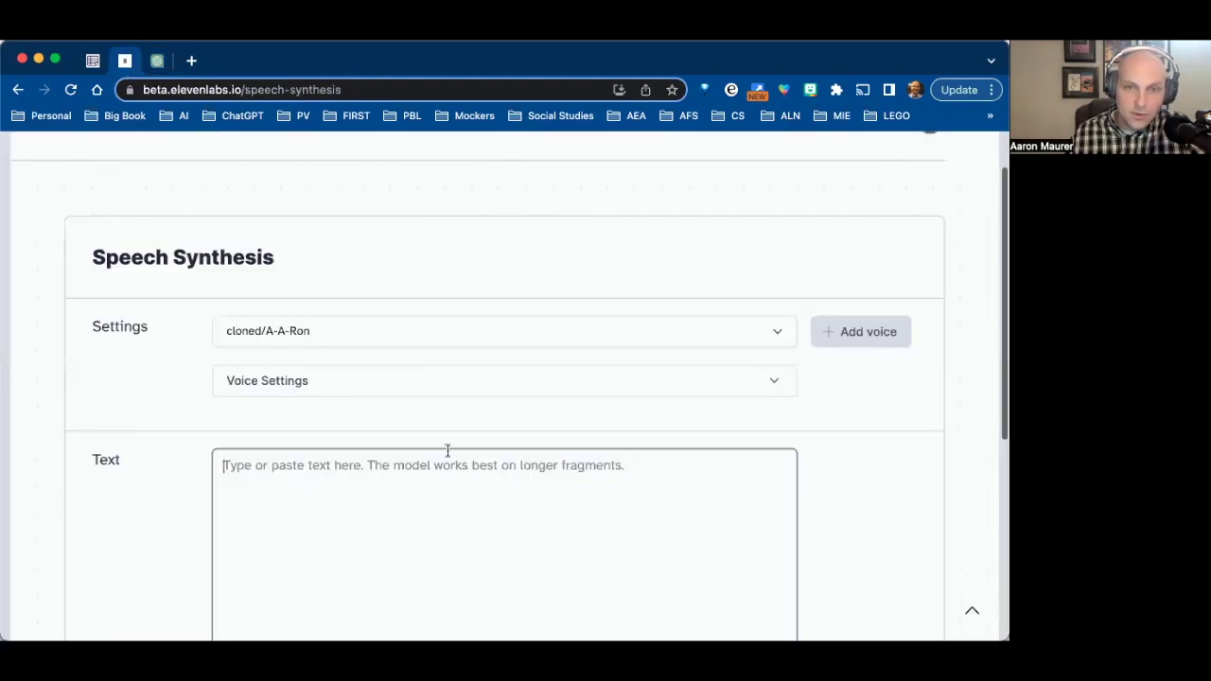
pyautogui.scroll(-3, 303, 262)
pyautogui.click(227, 250)
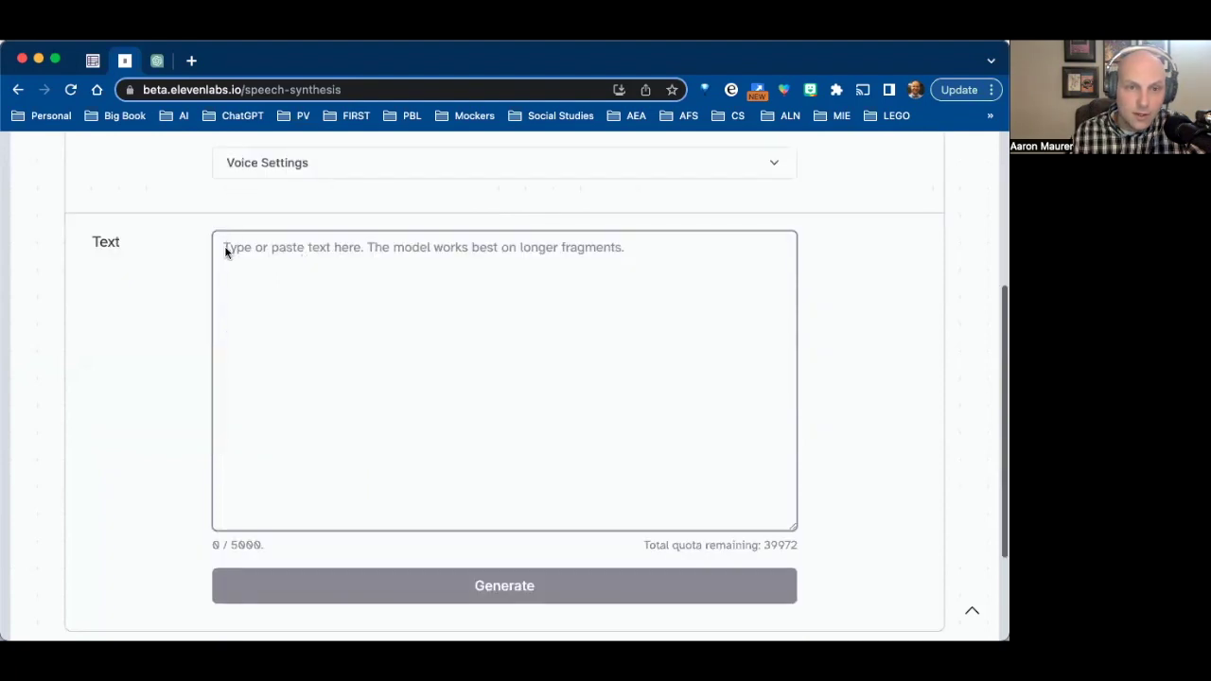
pyautogui.rightClick(227, 250)
pyautogui.click(343, 366)
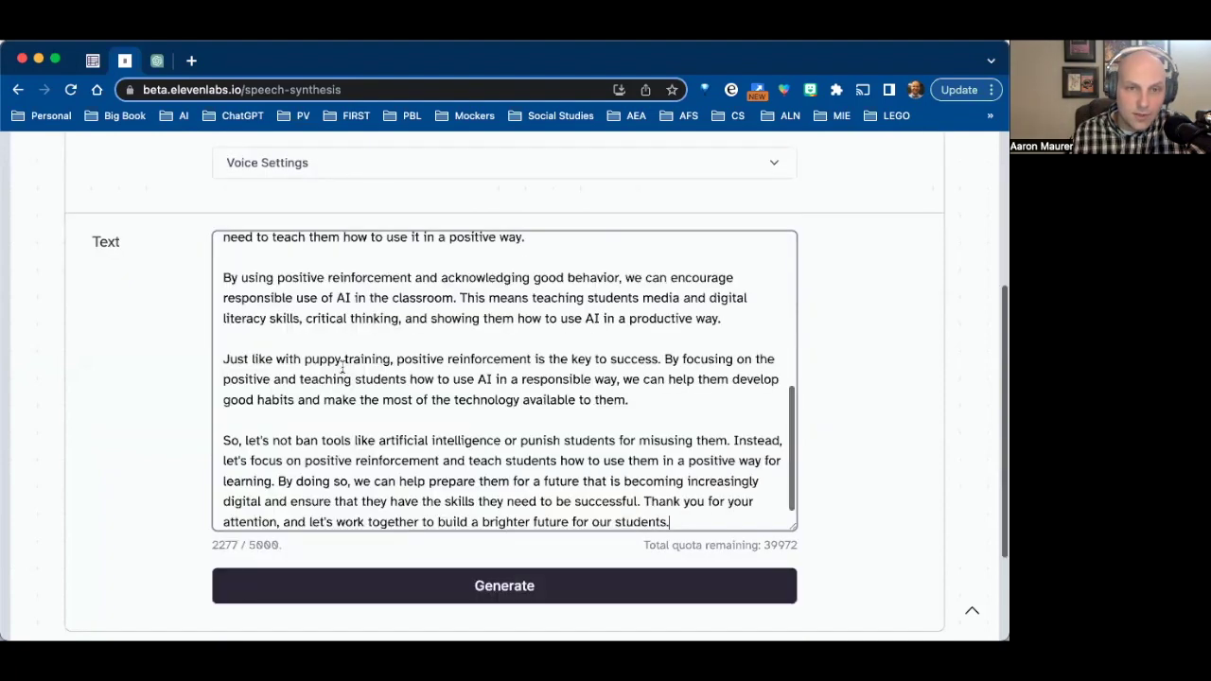
pyautogui.scroll(10, 342, 366)
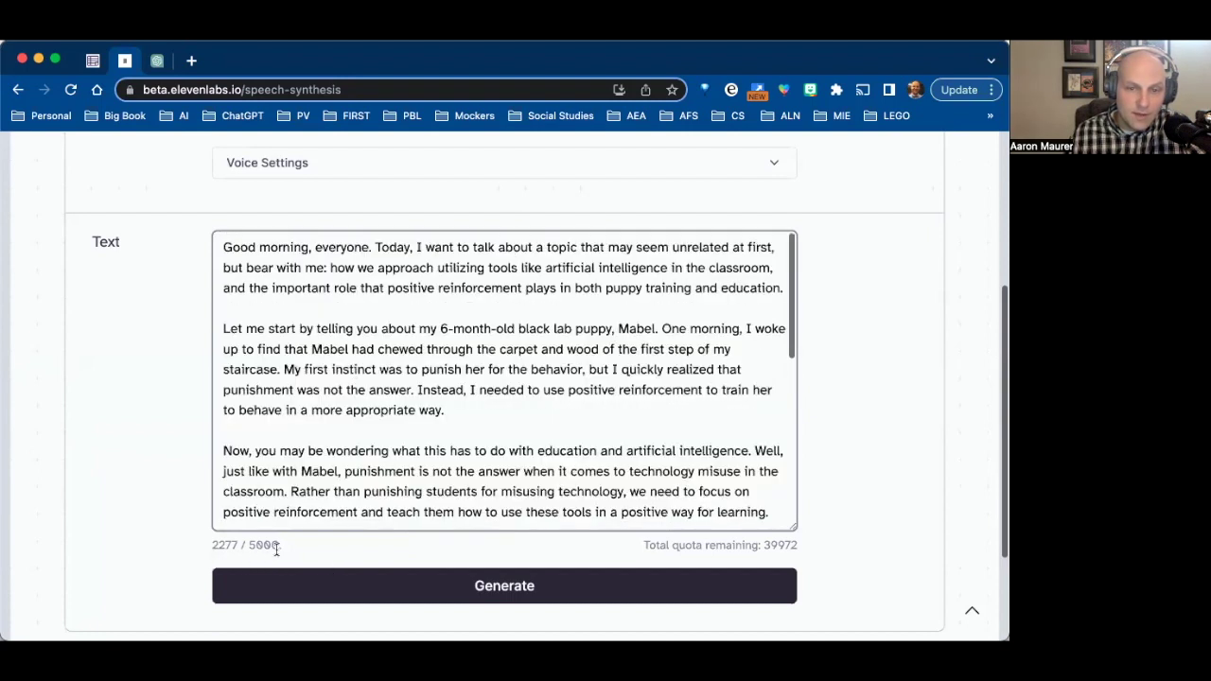
# - Generate speech audio of the pasted keynote script using the cloned voice
pyautogui.click(508, 587)
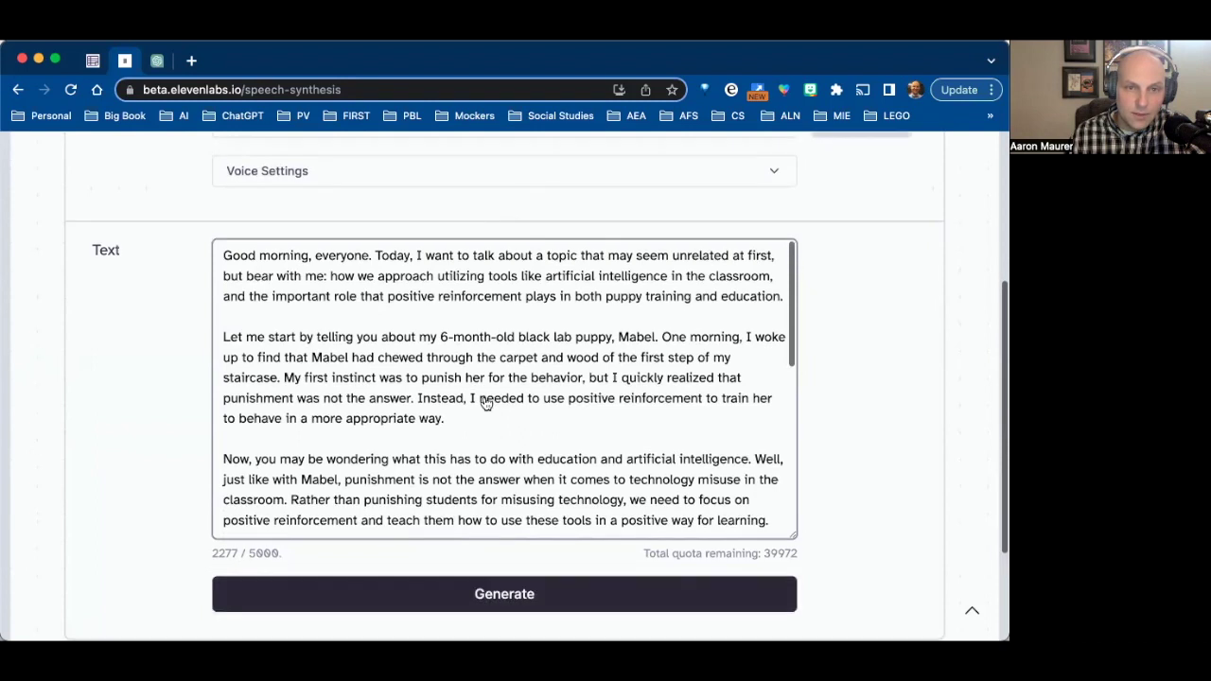
pyautogui.scroll(3, 484, 402)
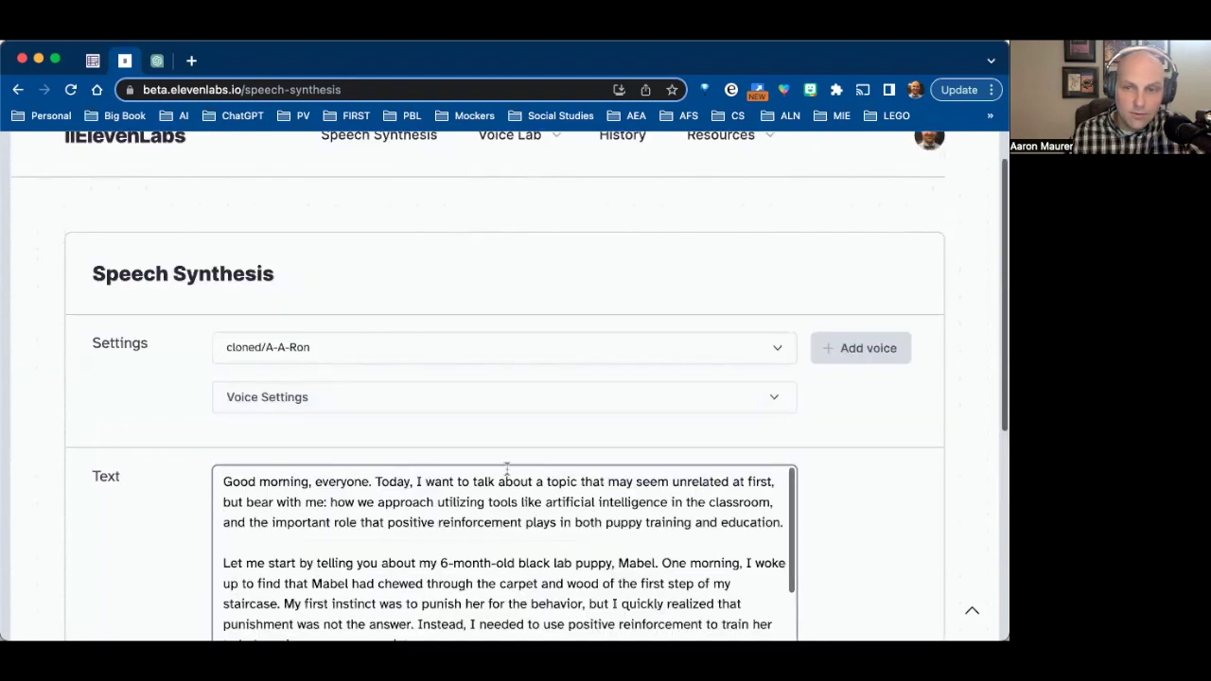
pyautogui.scroll(-10, 505, 473)
pyautogui.scroll(-3, 869, 498)
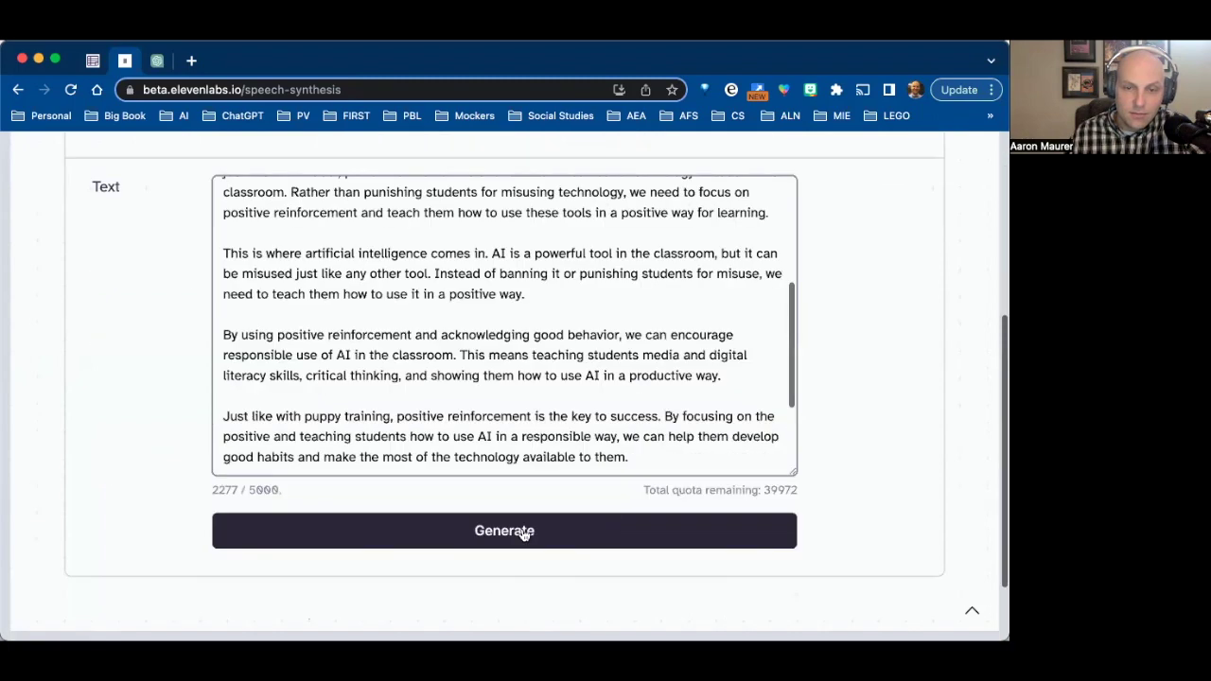
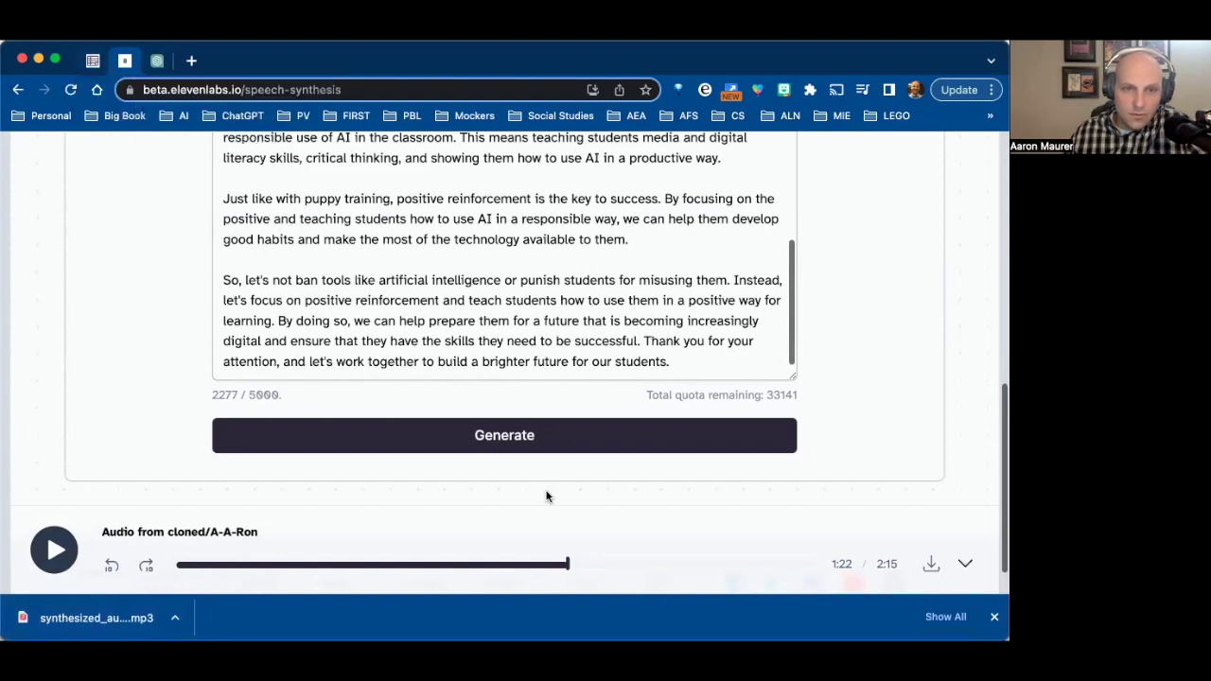
# - Open D-ID studio, start a new video, and browse the available presenters, keeping the custom photo as presenter
pyautogui.click(189, 61)
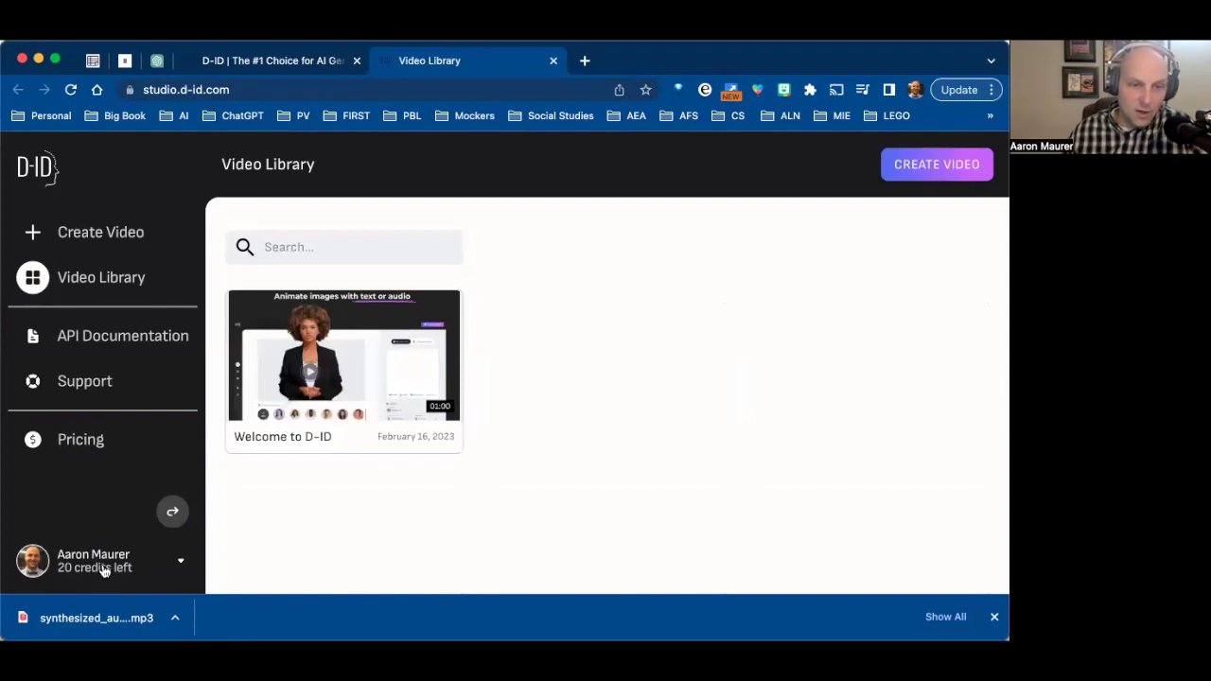
pyautogui.click(109, 238)
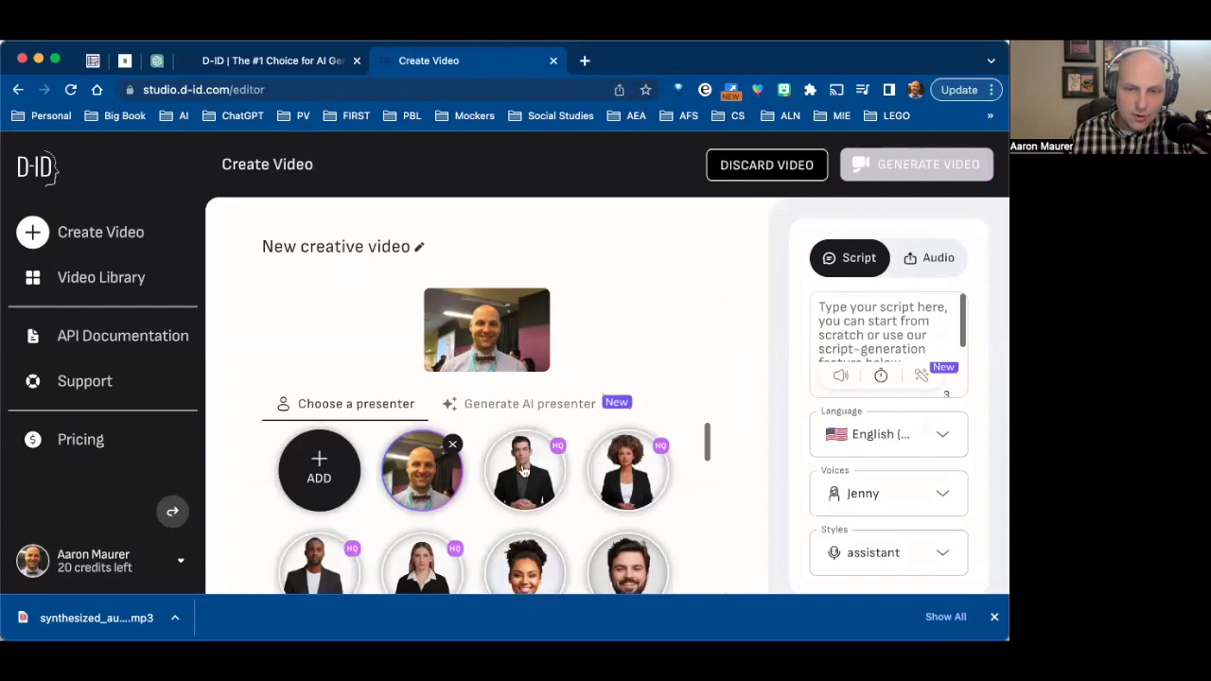
pyautogui.scroll(-3, 465, 528)
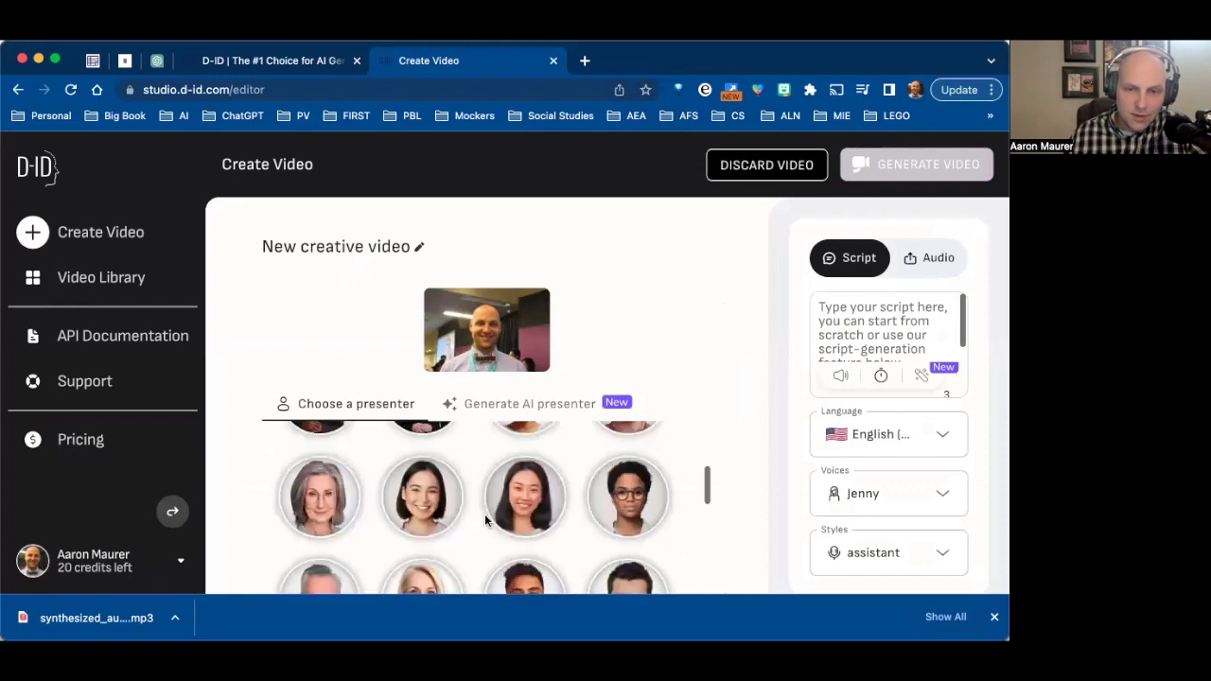
pyautogui.scroll(-3, 485, 519)
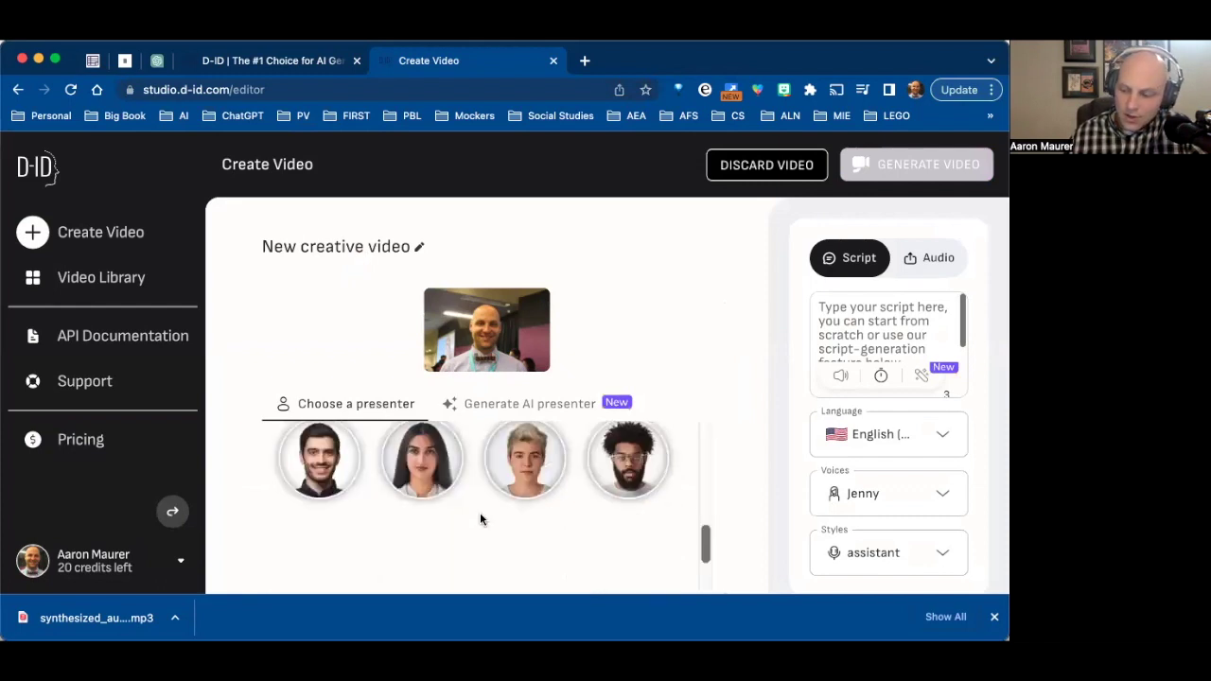
pyautogui.scroll(10, 481, 516)
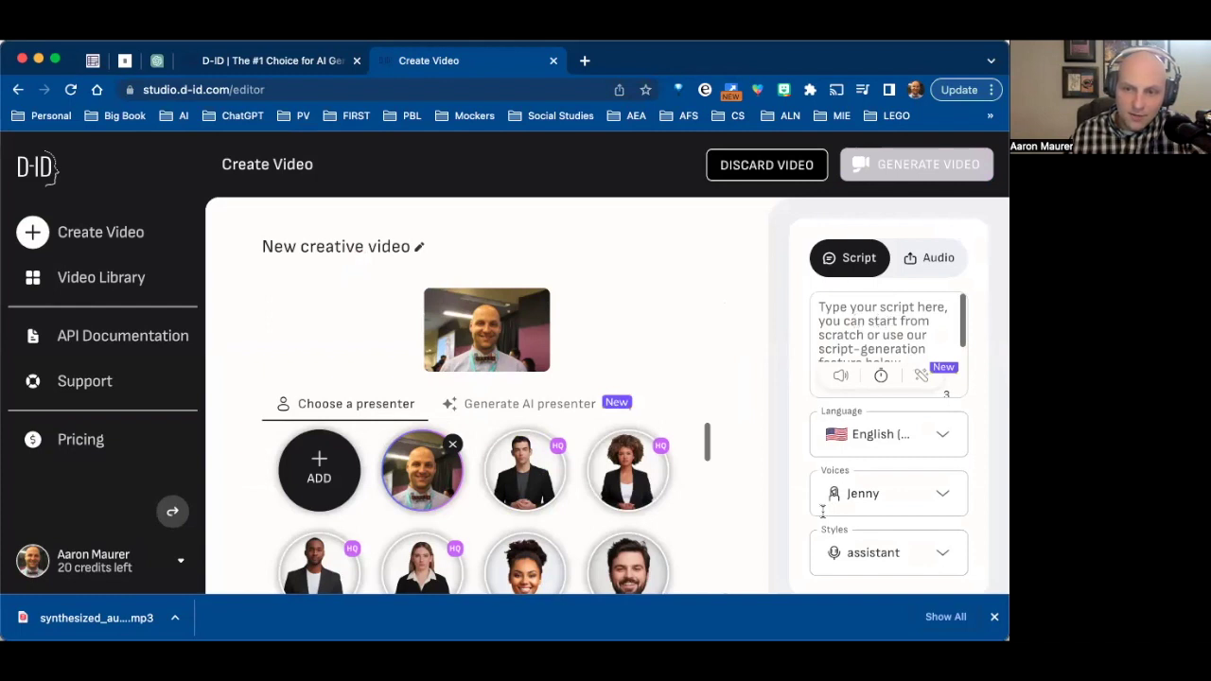
# - Switch the new video from a written script to uploaded audio and add the synthesized keynote audio file
pyautogui.scroll(-1, 923, 269)
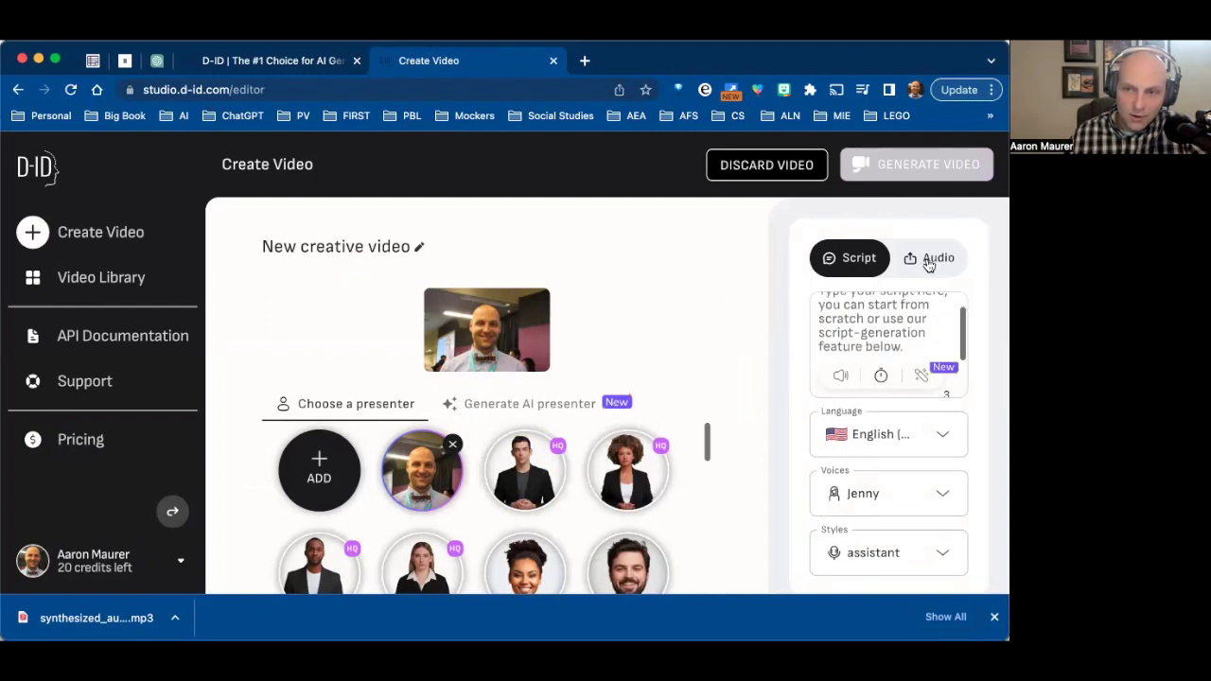
pyautogui.click(929, 266)
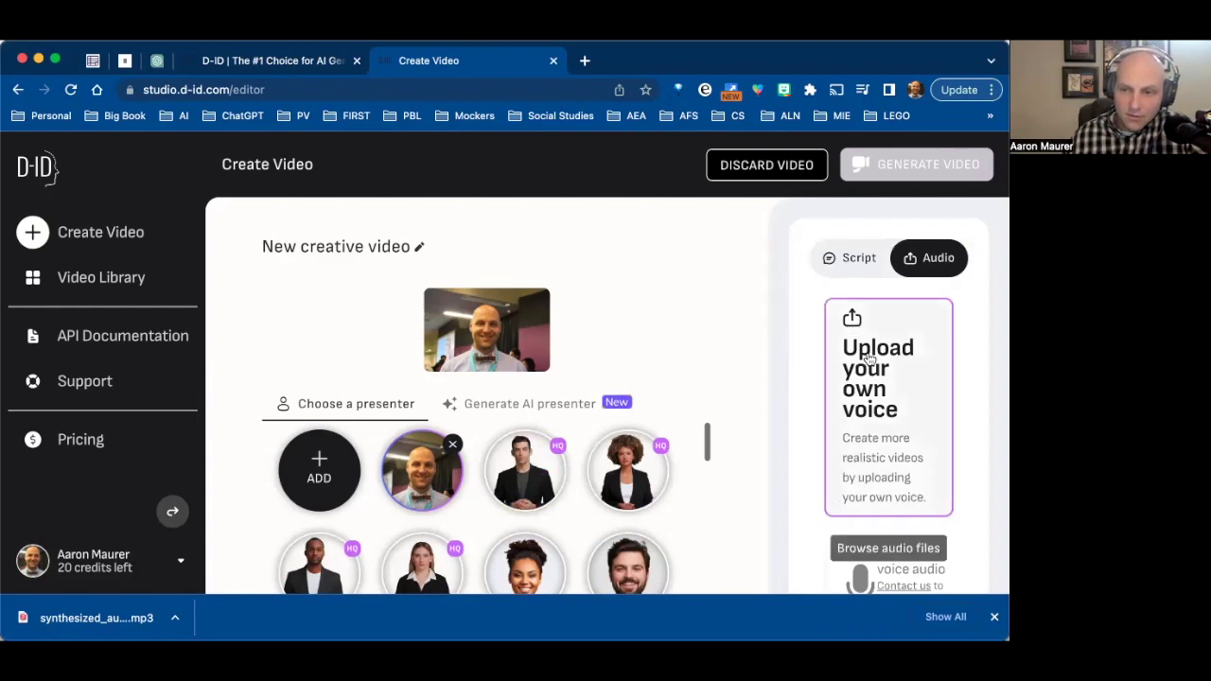
pyautogui.scroll(-1, 867, 358)
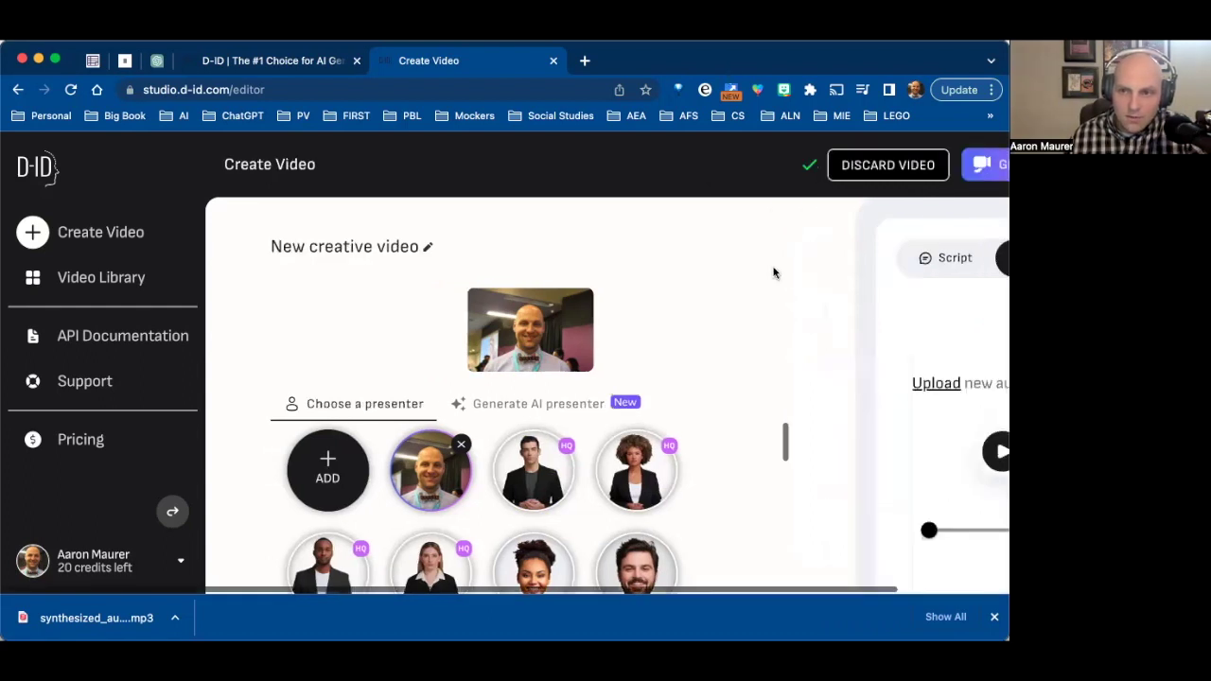
# - Generate the D-ID video from the custom photo and uploaded keynote audio, and pause its playback at 0:17
pyautogui.hscroll(2, 773, 272)
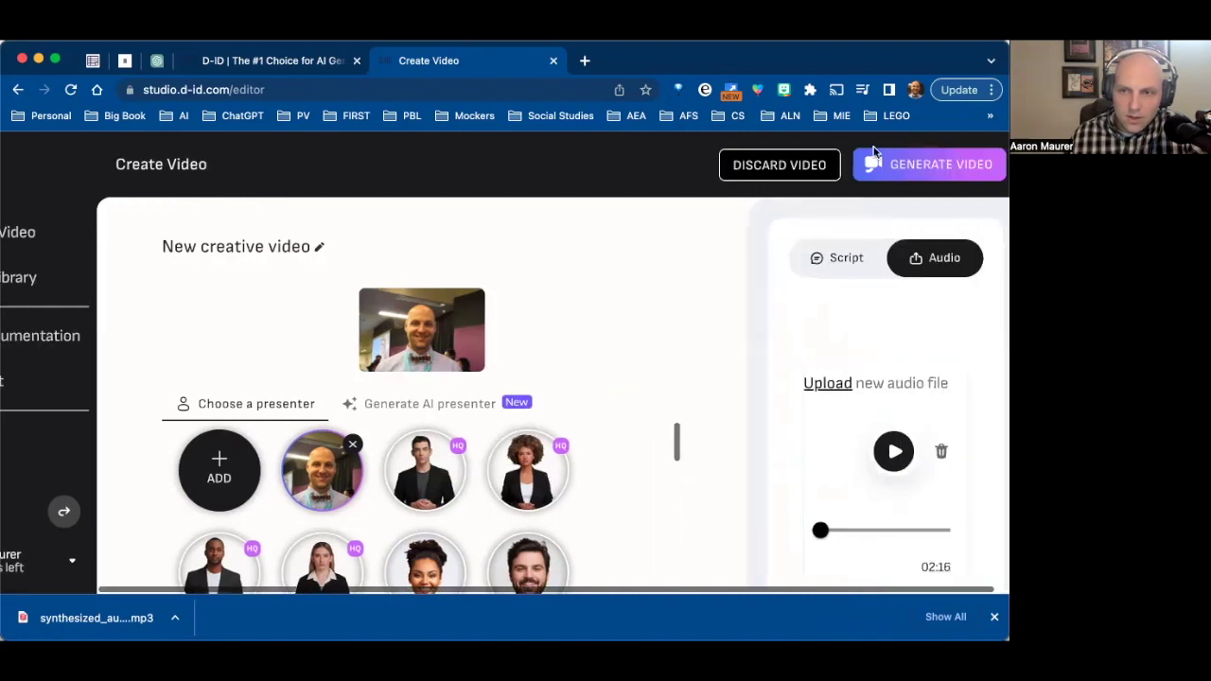
pyautogui.click(929, 165)
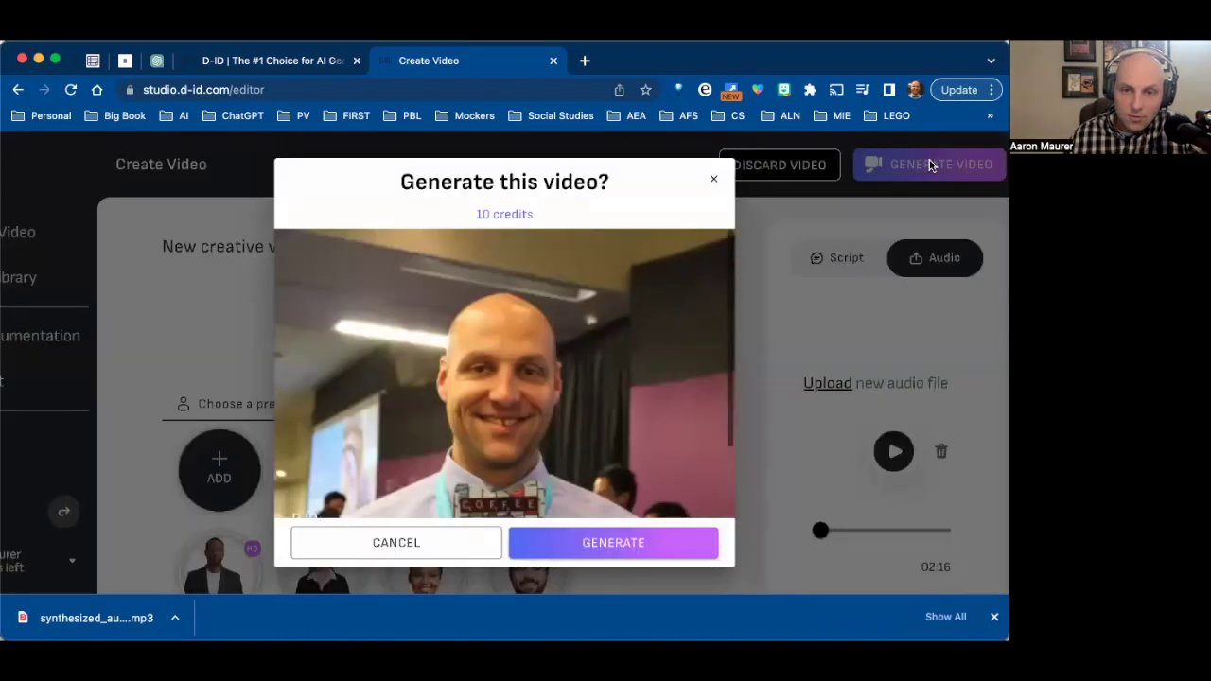
pyautogui.click(614, 545)
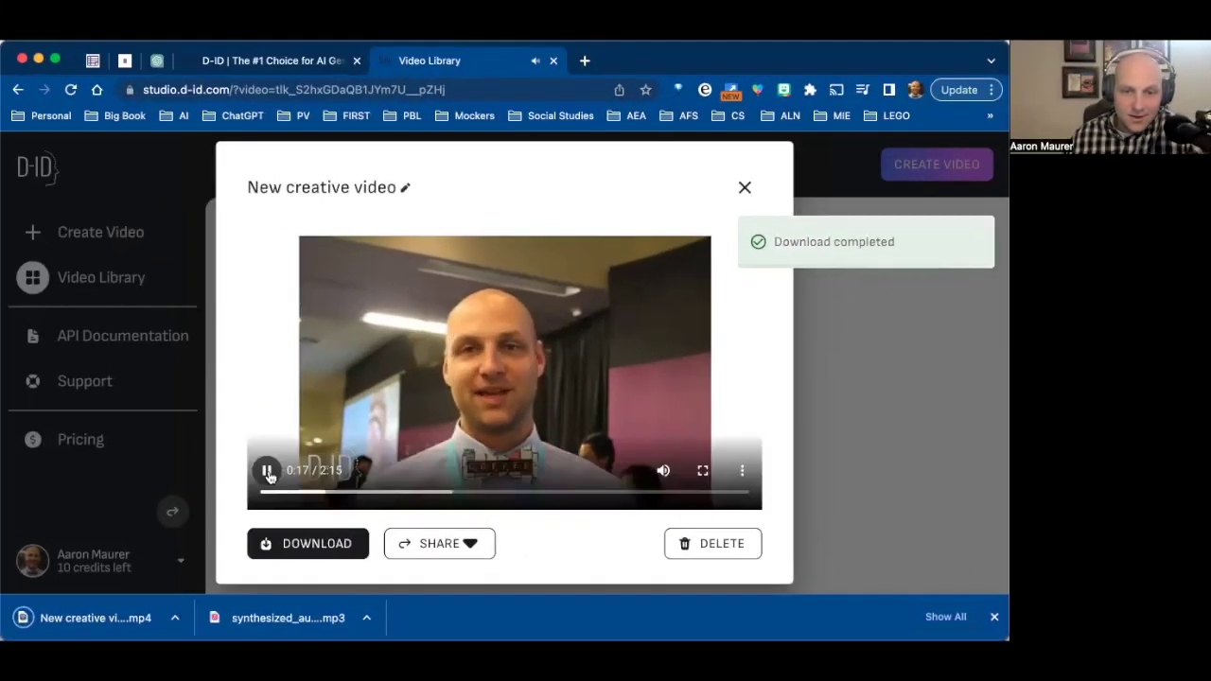
pyautogui.click(268, 472)
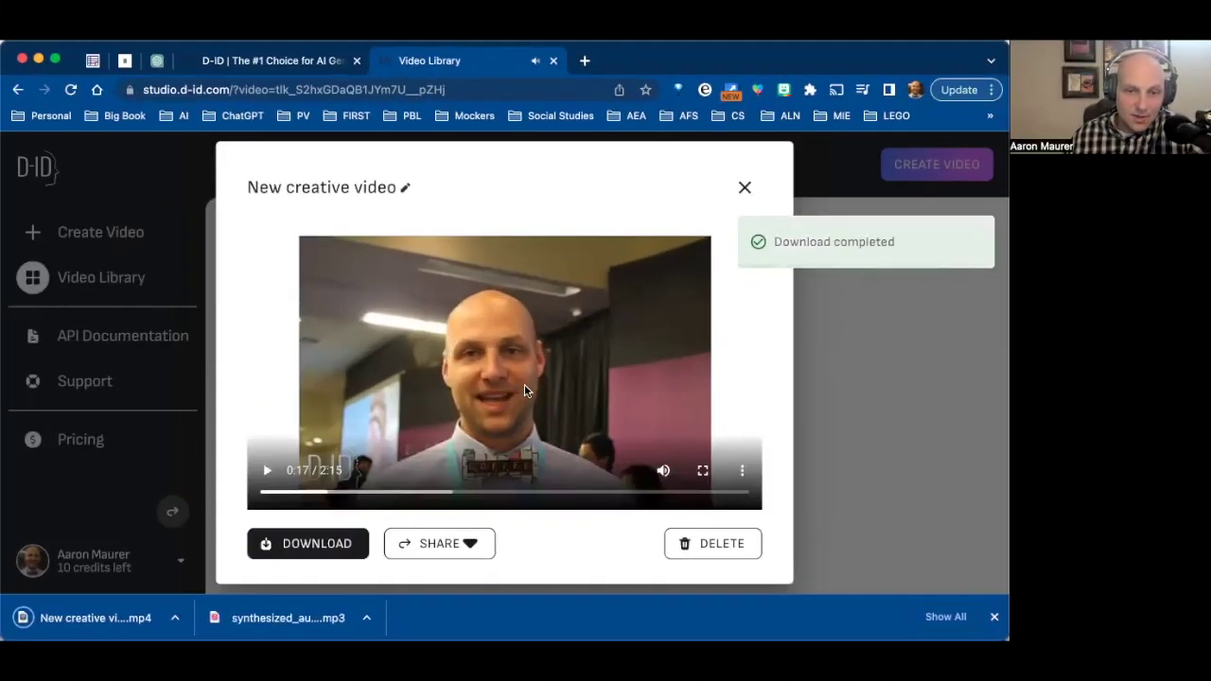
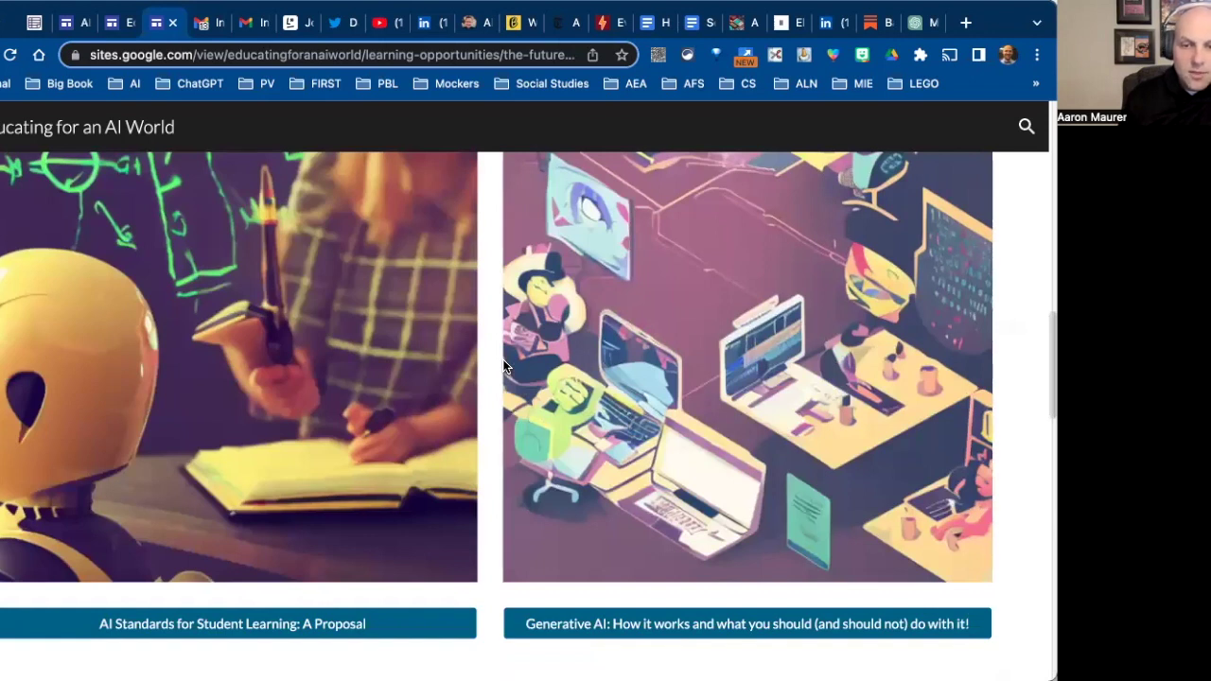
# - Look over the session agenda page and read the script section of the article "A quick and sobering guide to cloning yourself"
pyautogui.scroll(1, 503, 366)
pyautogui.scroll(5, 503, 366)
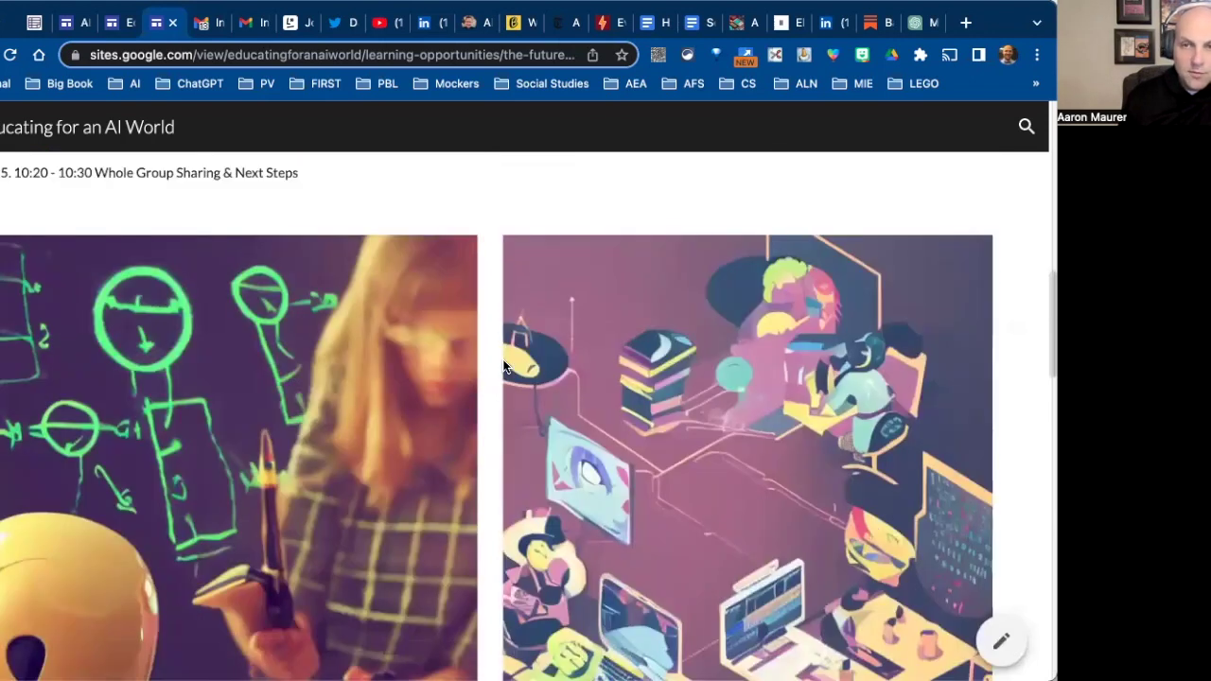
pyautogui.scroll(6, 503, 366)
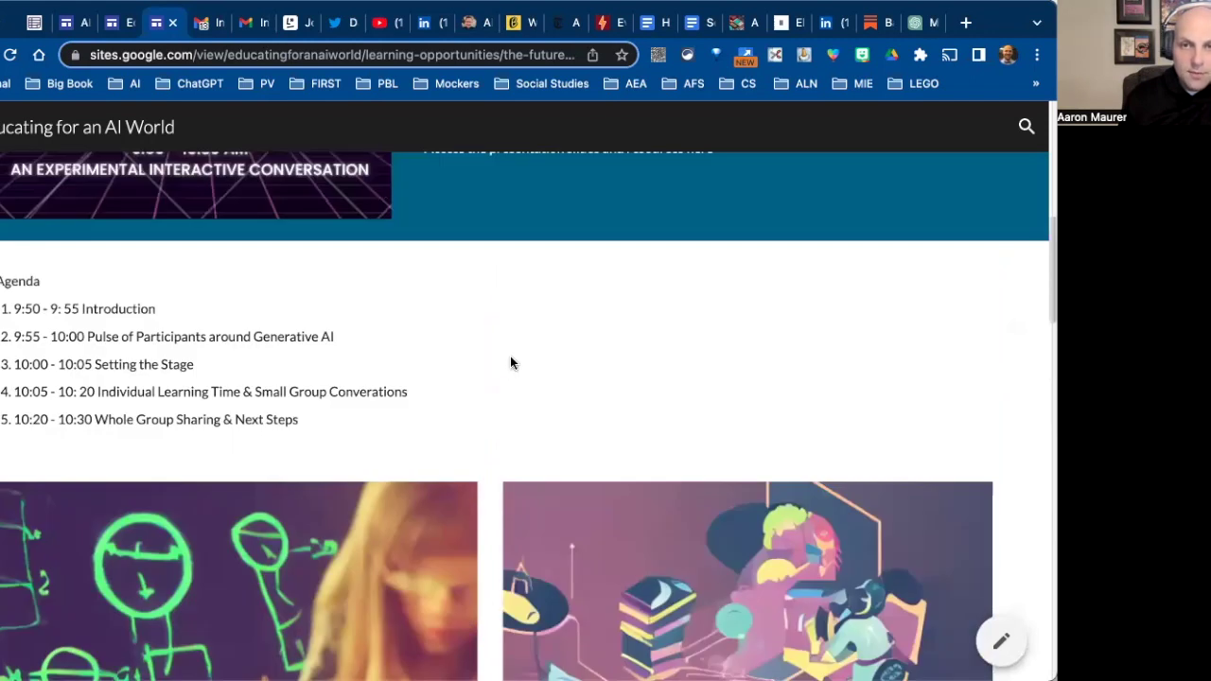
pyautogui.click(736, 22)
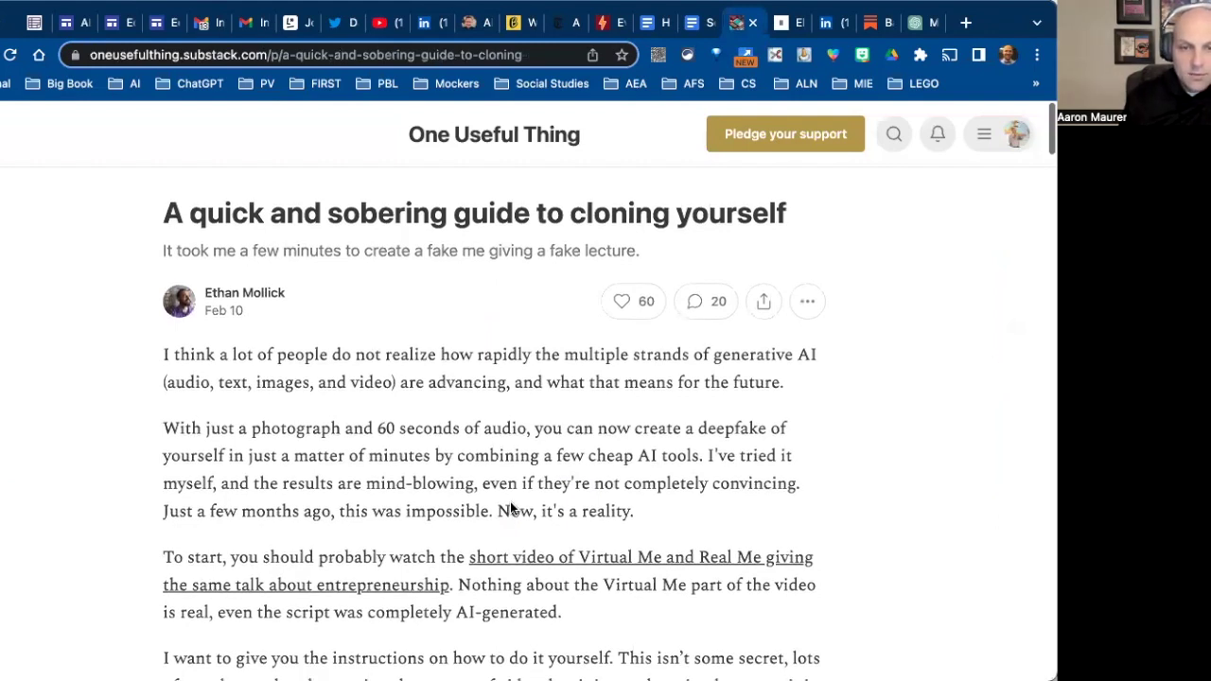
pyautogui.scroll(-5, 513, 506)
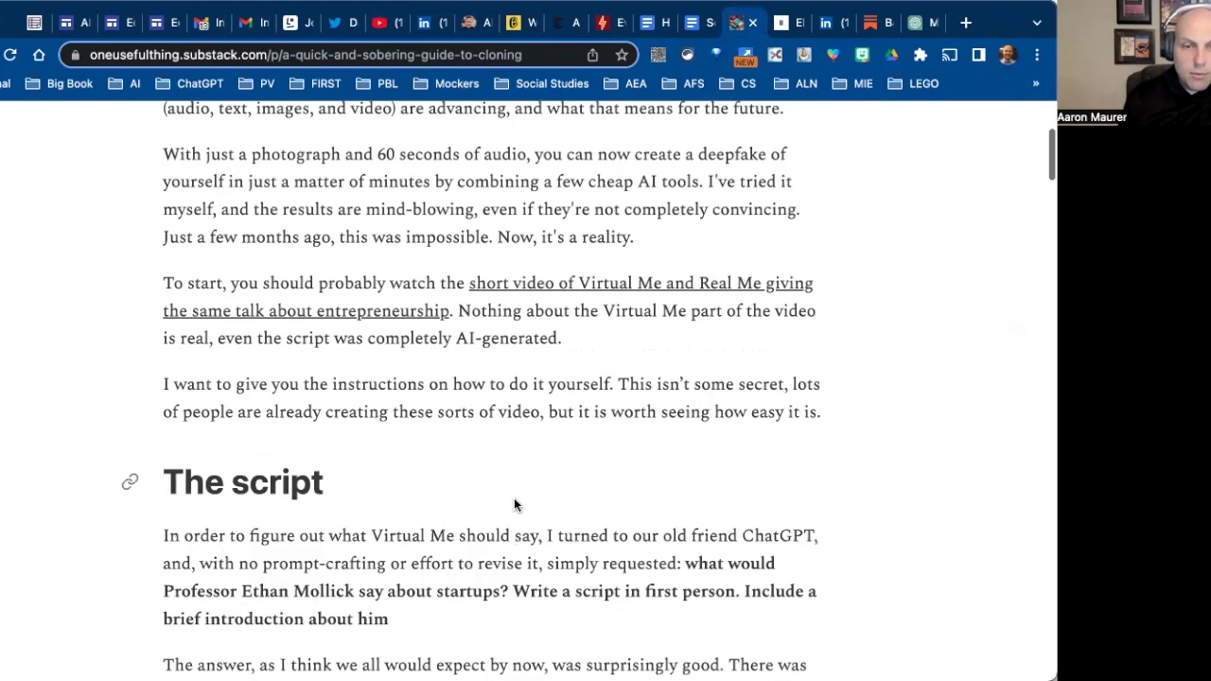
pyautogui.scroll(-8, 513, 503)
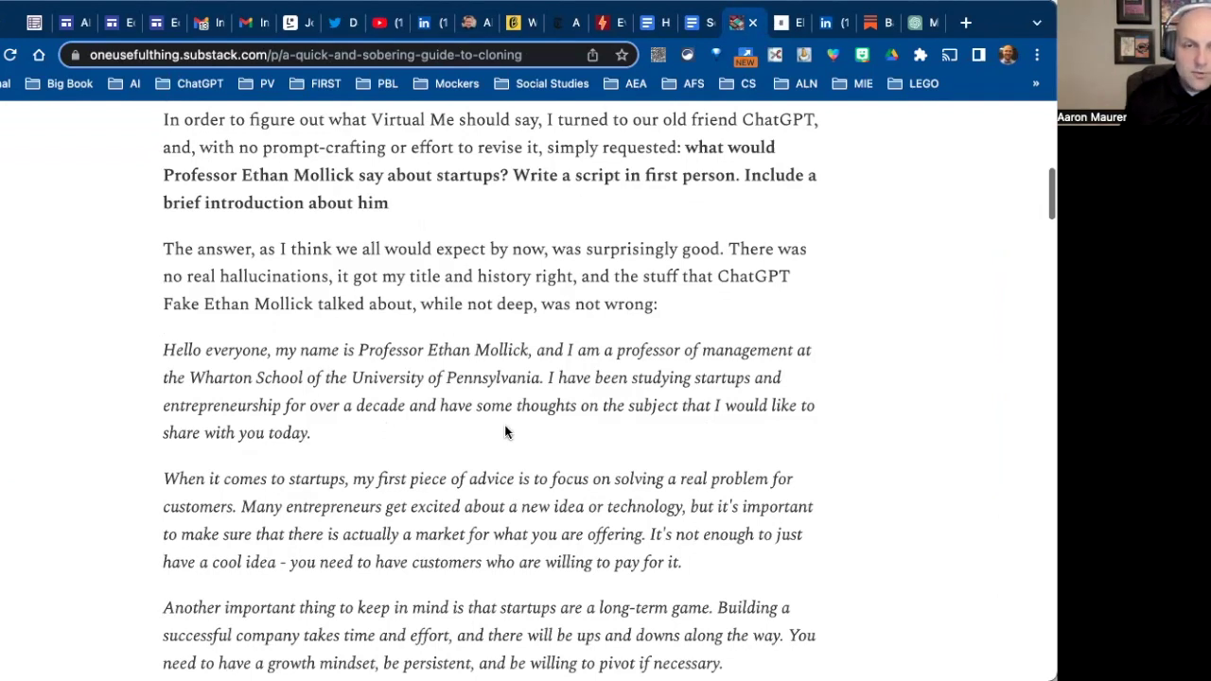
pyautogui.scroll(-2, 511, 441)
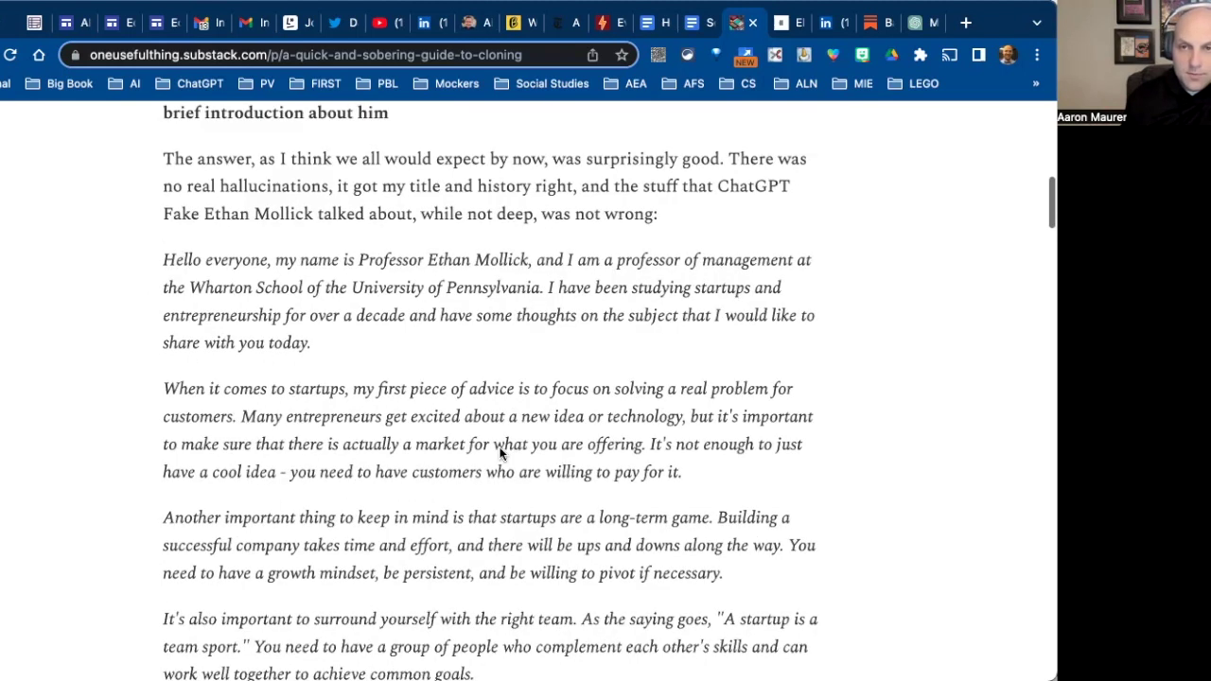
# - Switch to ElevenLabs Voice Lab, start adding an instant voice, and name it with the speaker's nickname
pyautogui.click(785, 25)
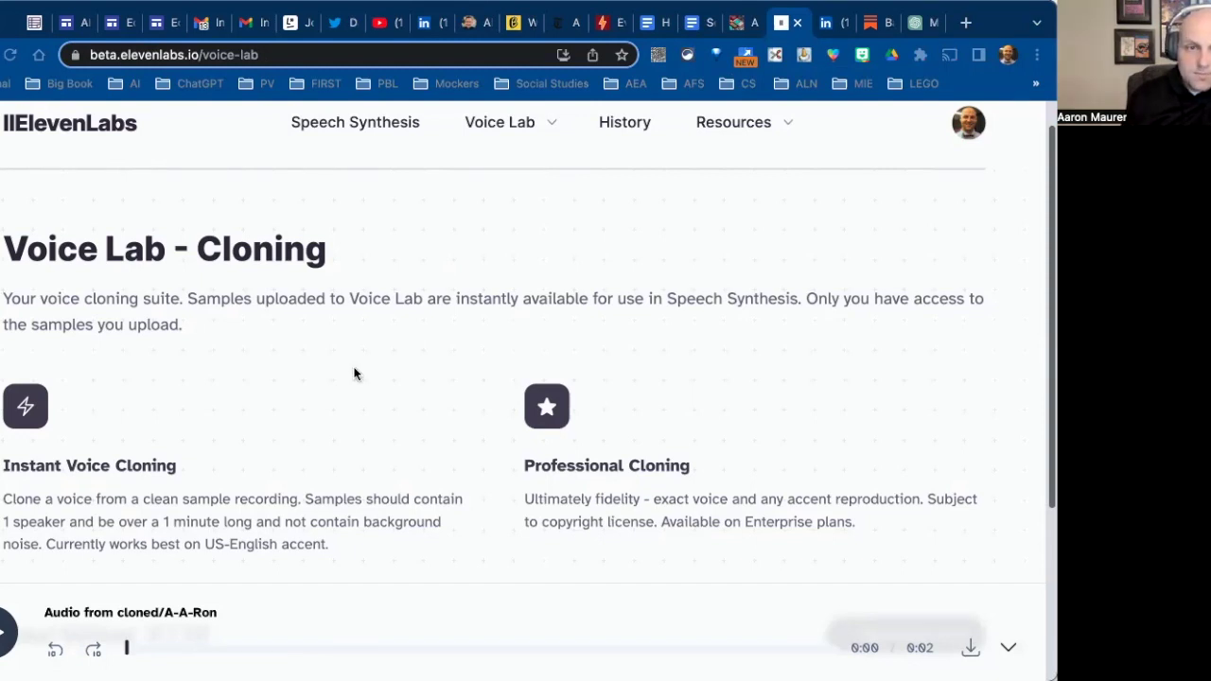
pyautogui.scroll(1, 360, 370)
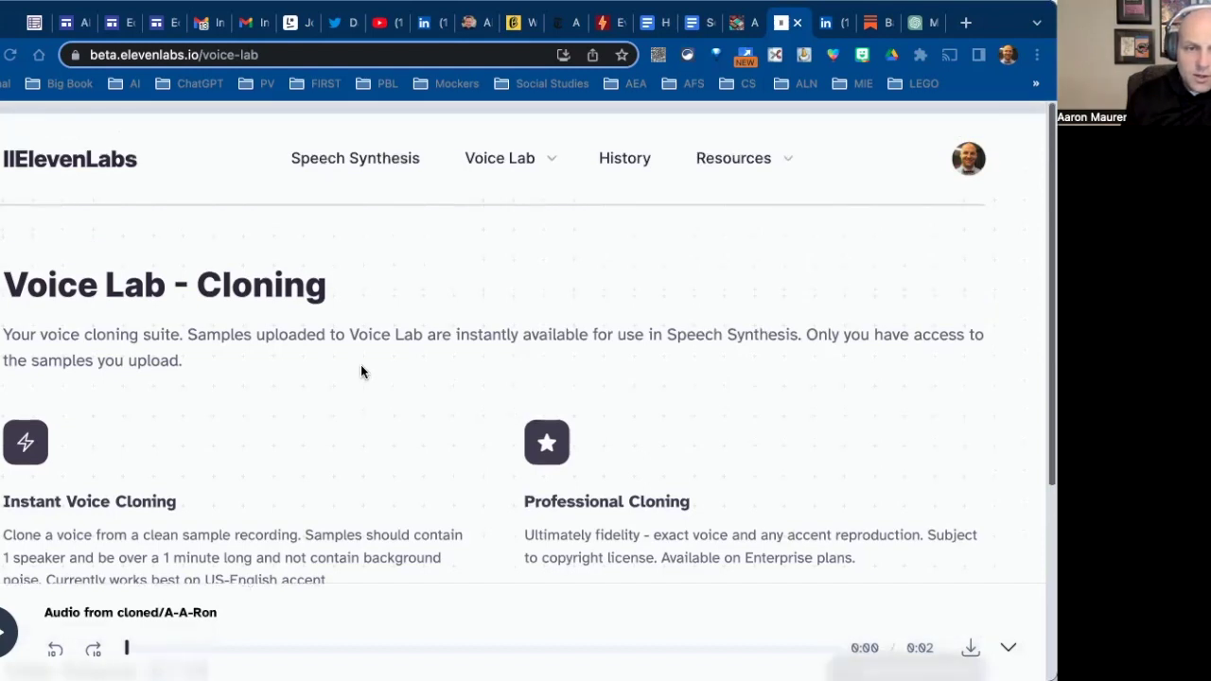
pyautogui.scroll(-2, 676, 488)
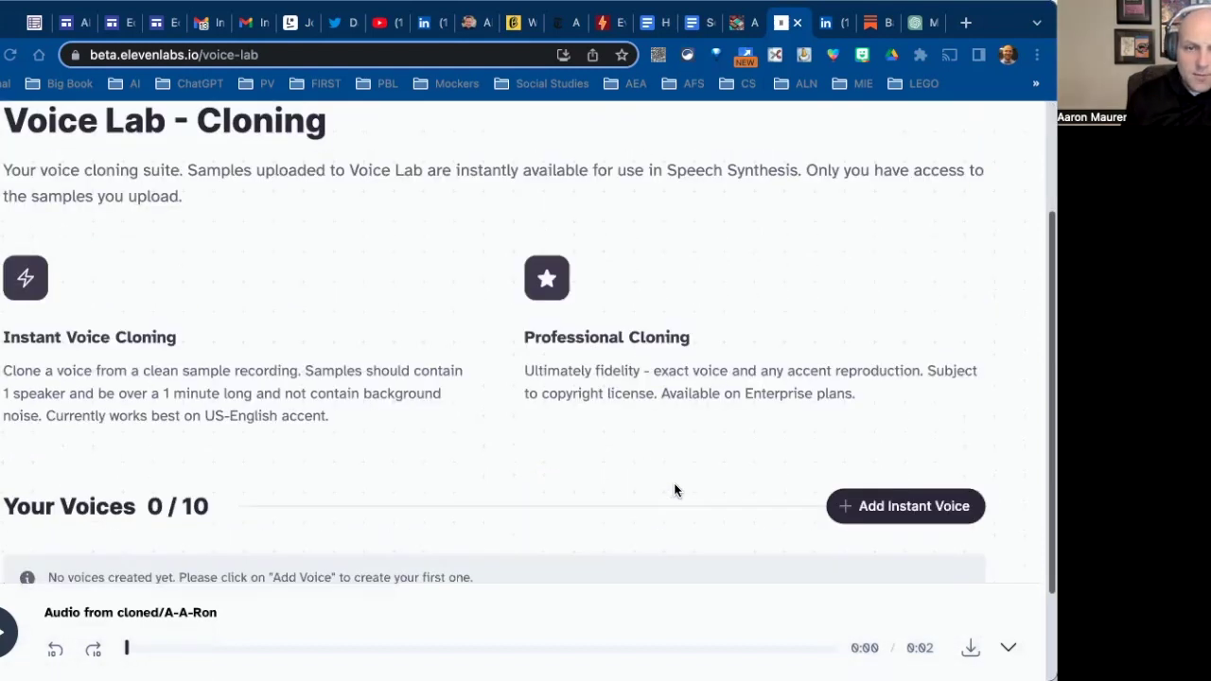
pyautogui.scroll(-2, 546, 457)
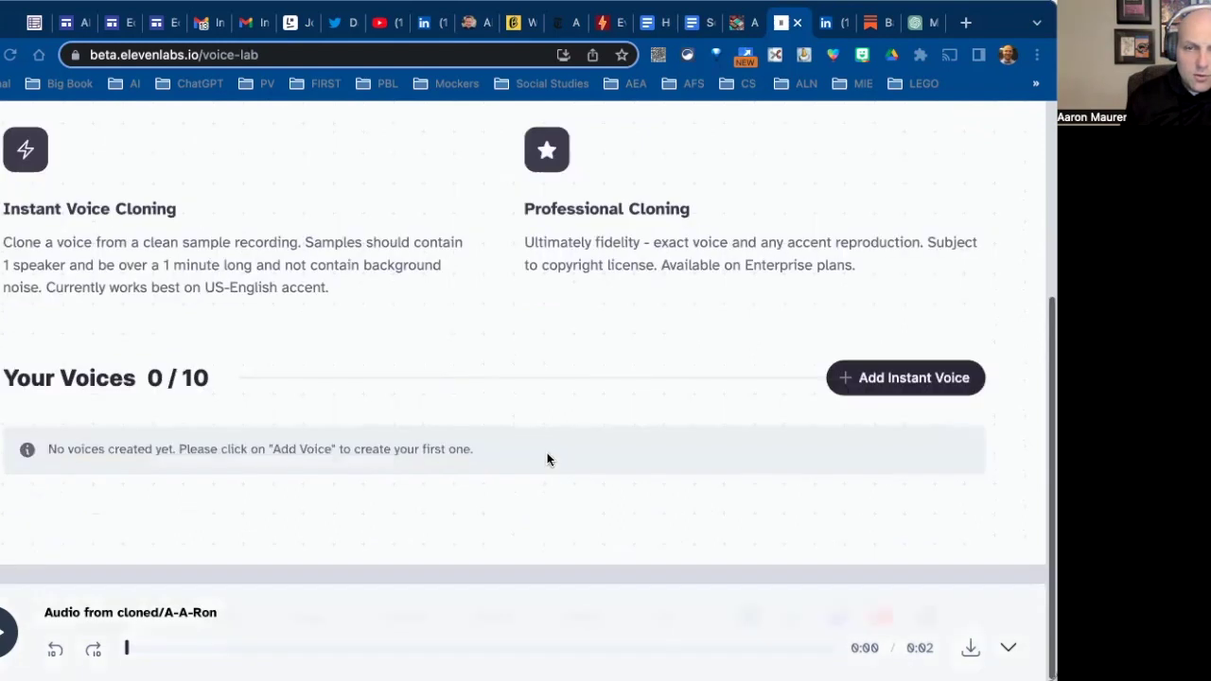
pyautogui.click(892, 378)
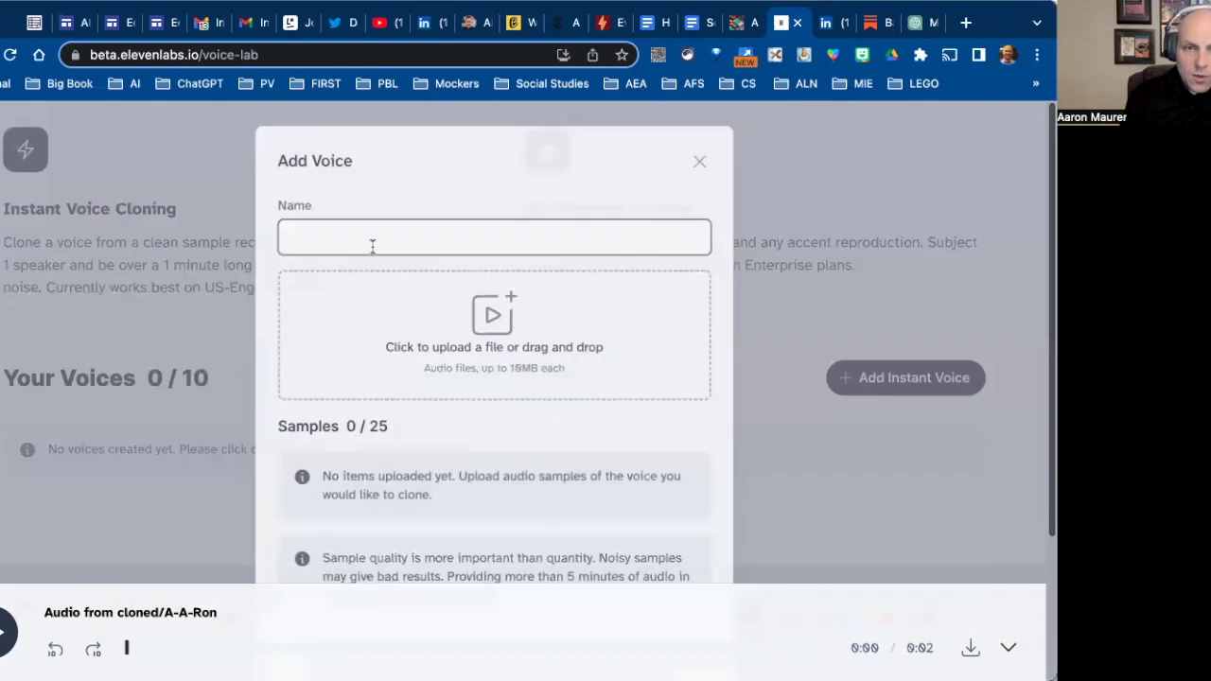
pyautogui.click(359, 239)
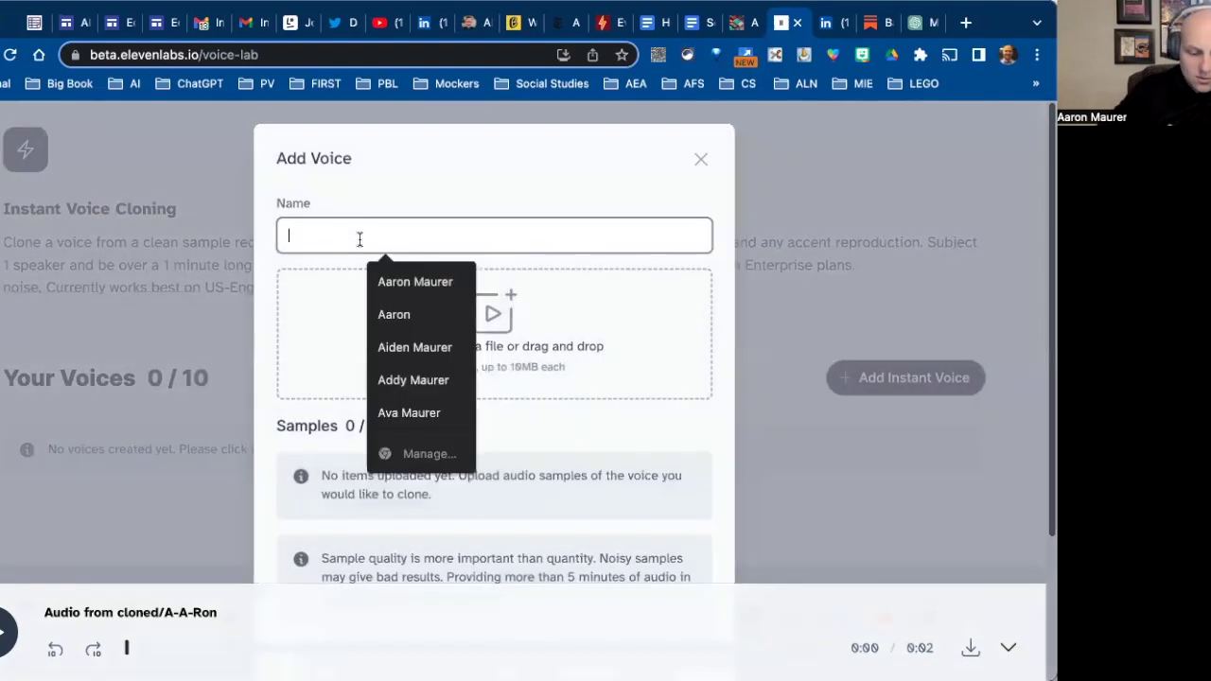
pyautogui.write('A')
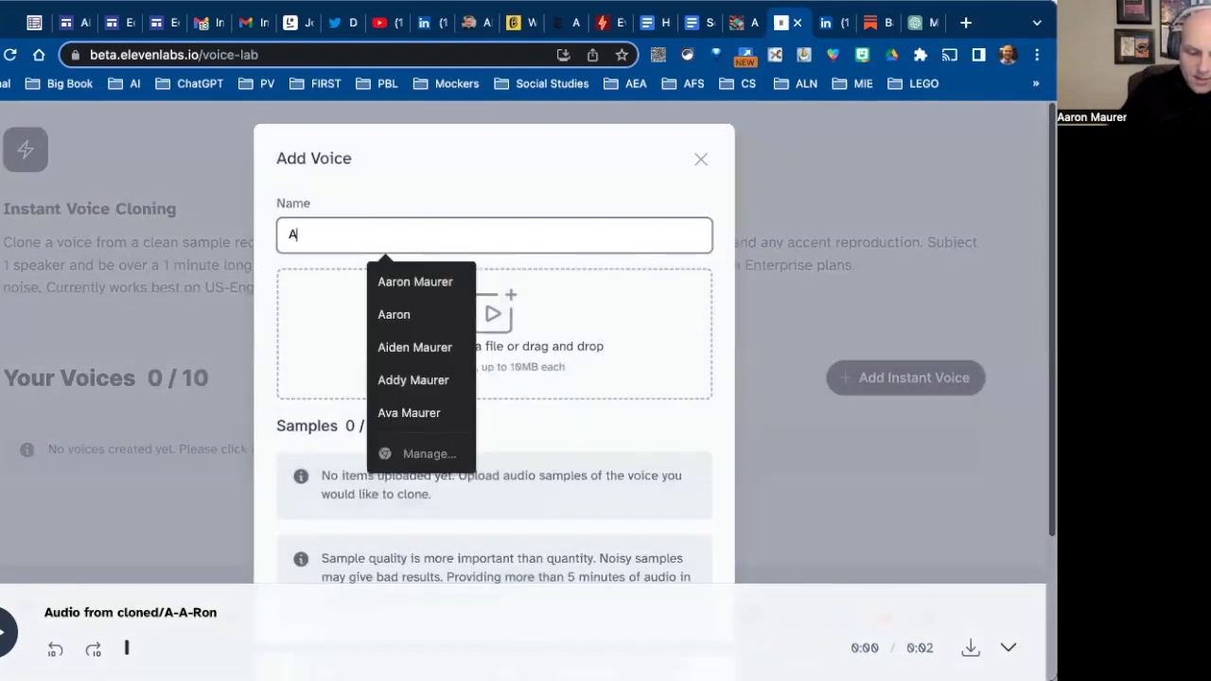
pyautogui.write('-A')
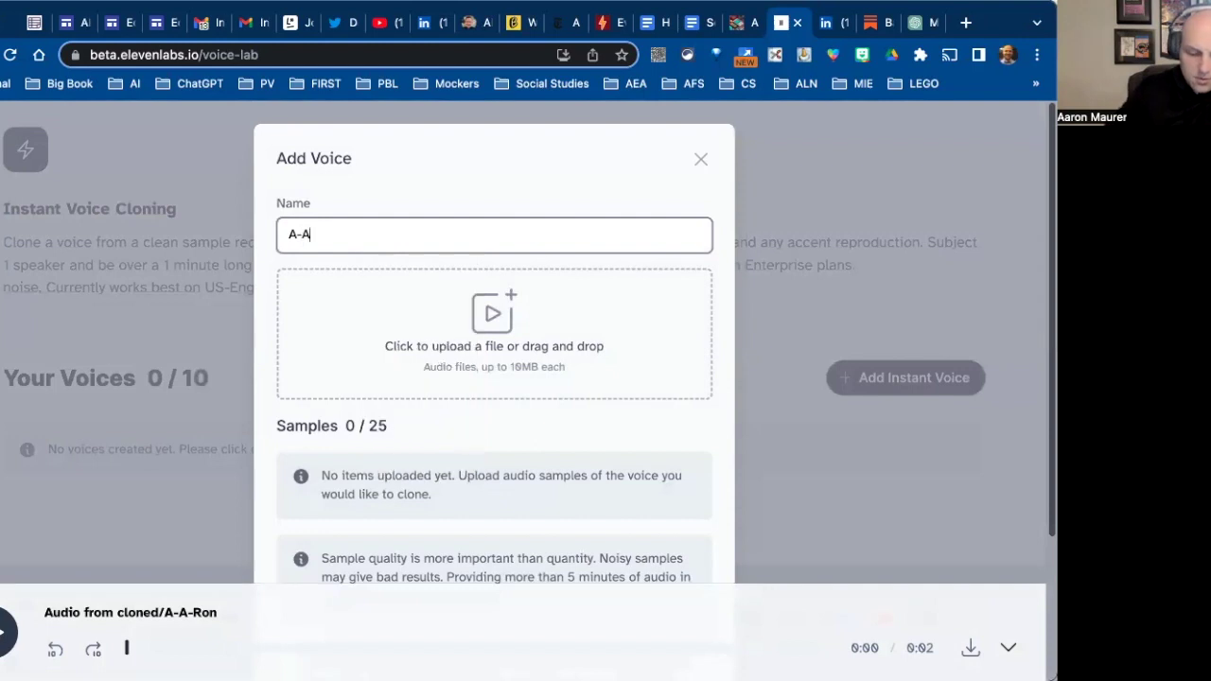
pyautogui.write('-R')
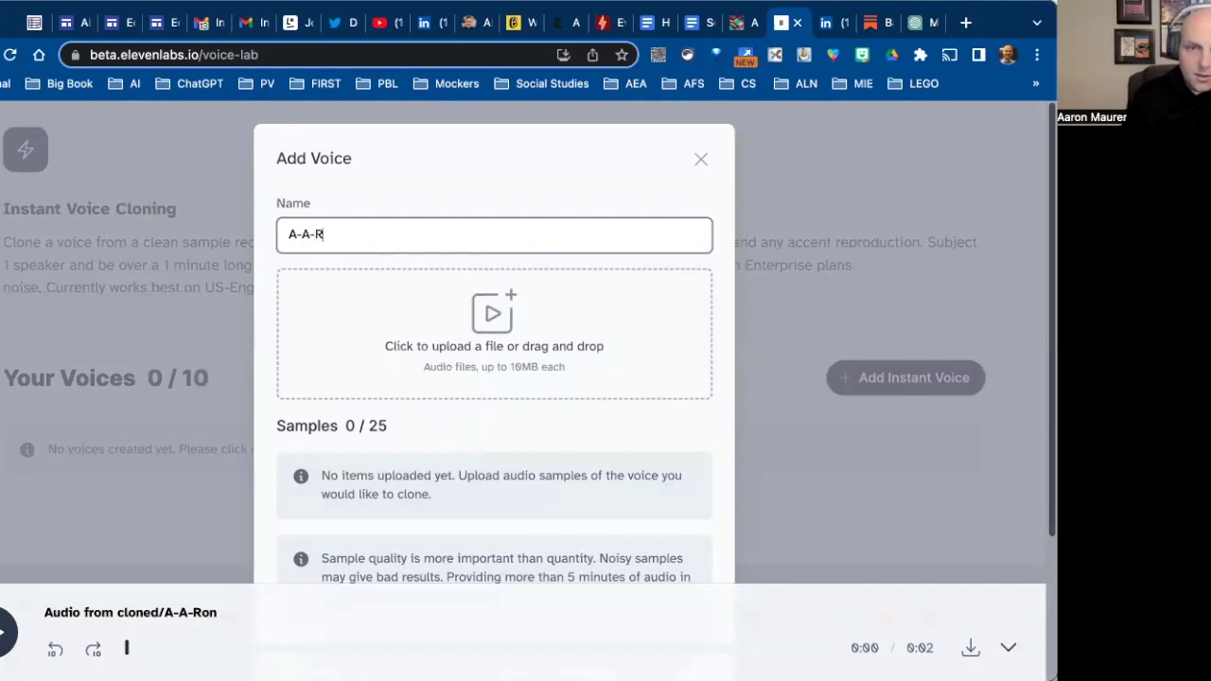
pyautogui.write('on')
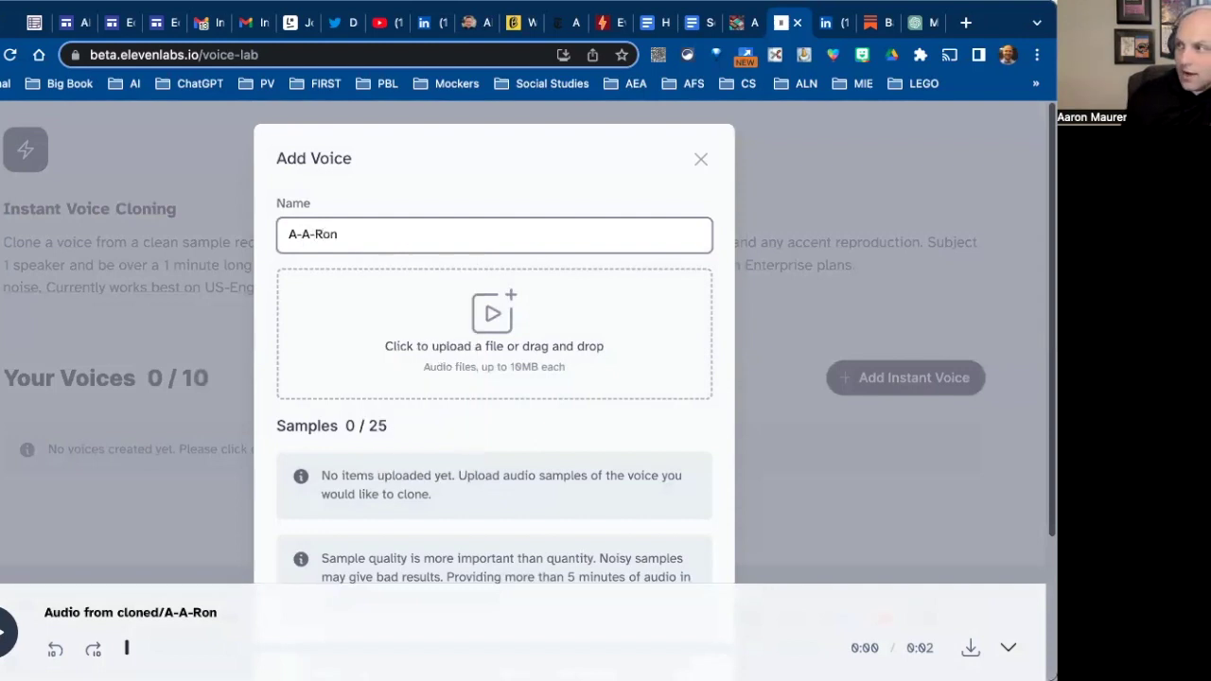
# - Add My Movie 15.m4a as the voice sample, accept the rights confirmation, collapse the audio player, and create the voice
pyautogui.moveTo(574, 415); pyautogui.dragTo(476, 331)
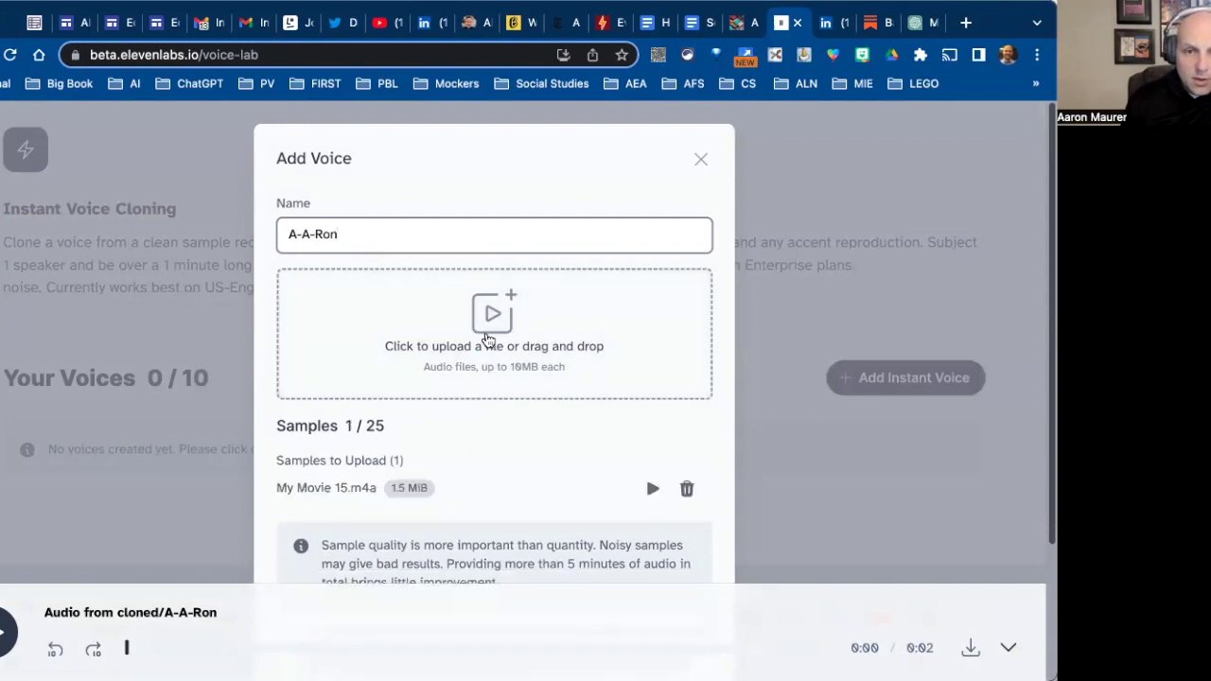
pyautogui.scroll(-3, 319, 465)
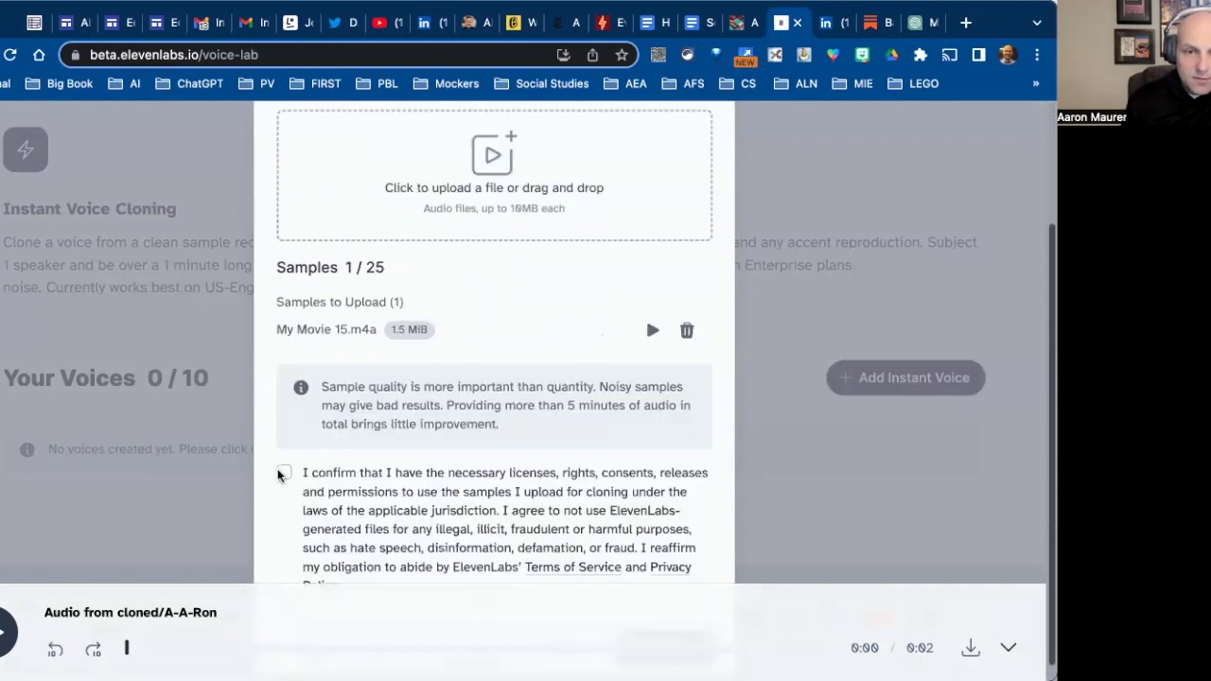
pyautogui.click(612, 460)
pyautogui.scroll(-1, 612, 459)
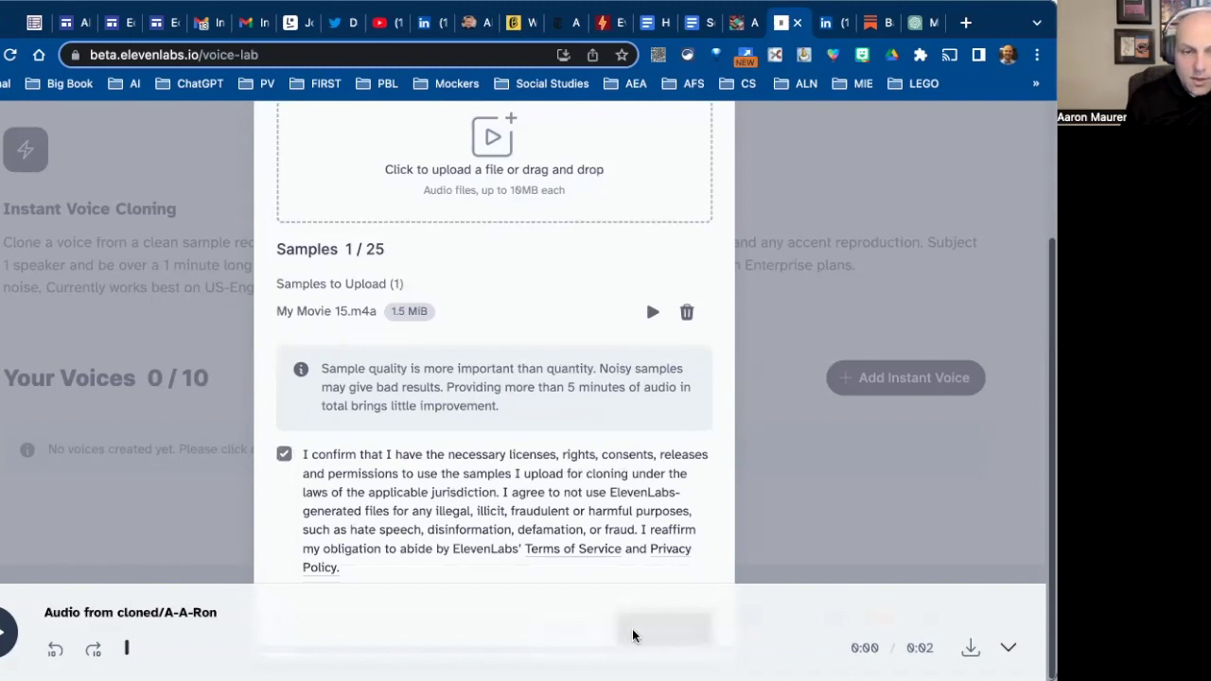
pyautogui.click(1007, 651)
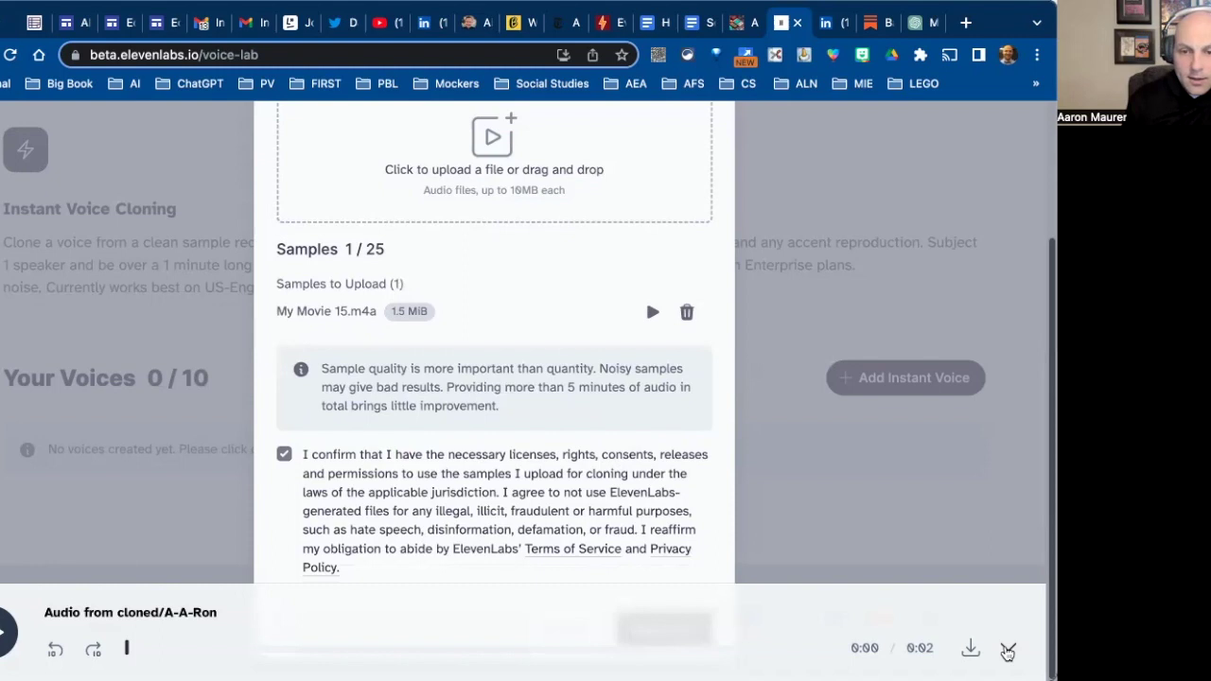
pyautogui.click(651, 633)
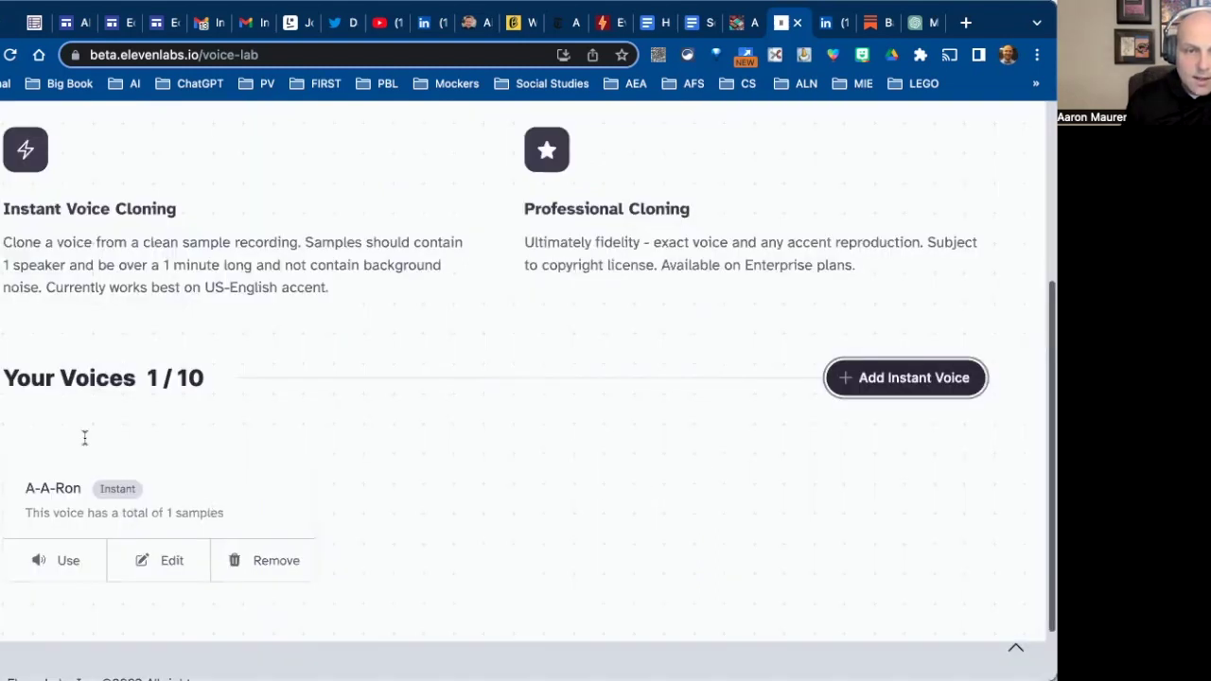
# - Use the new cloned voice for speech synthesis and look over its voice settings and text area
pyautogui.scroll(-2, 85, 438)
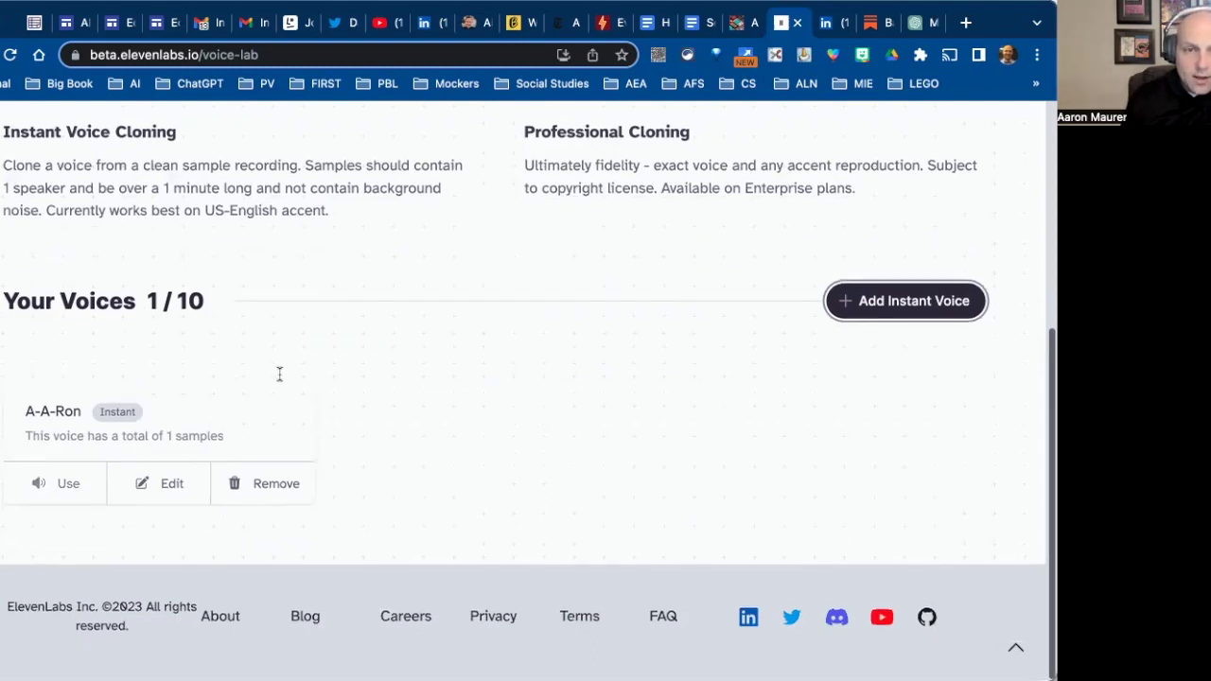
pyautogui.scroll(1, 279, 373)
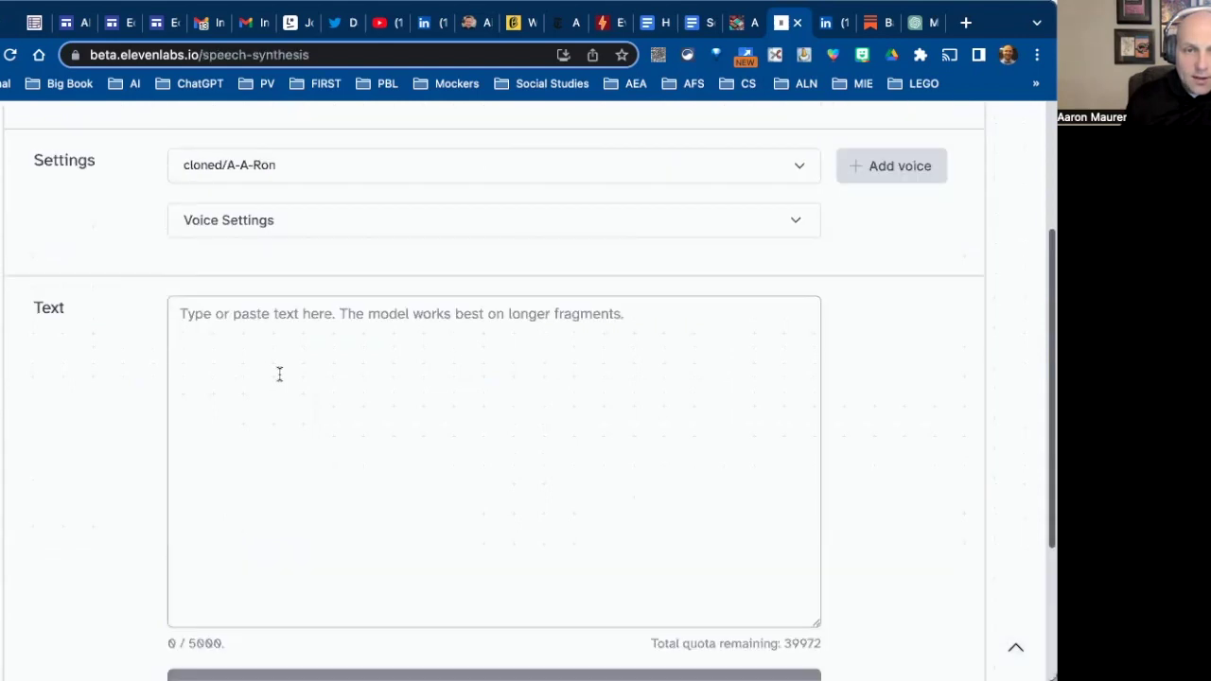
pyautogui.scroll(1, 279, 374)
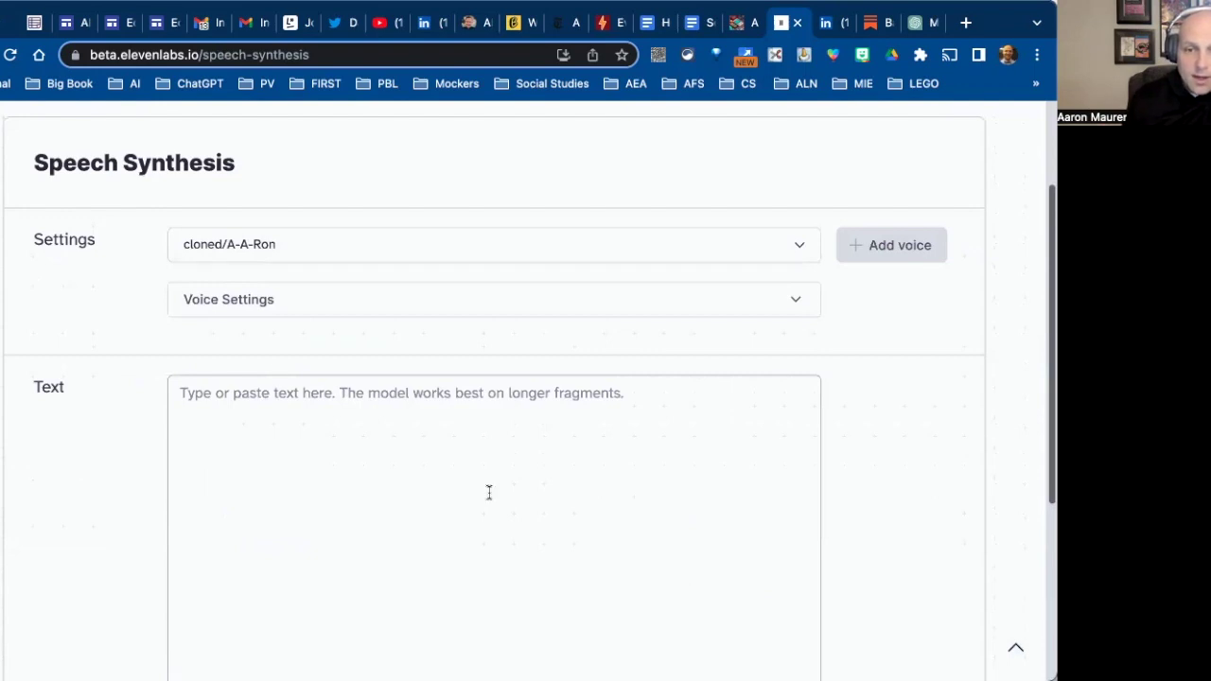
pyautogui.scroll(-2, 811, 564)
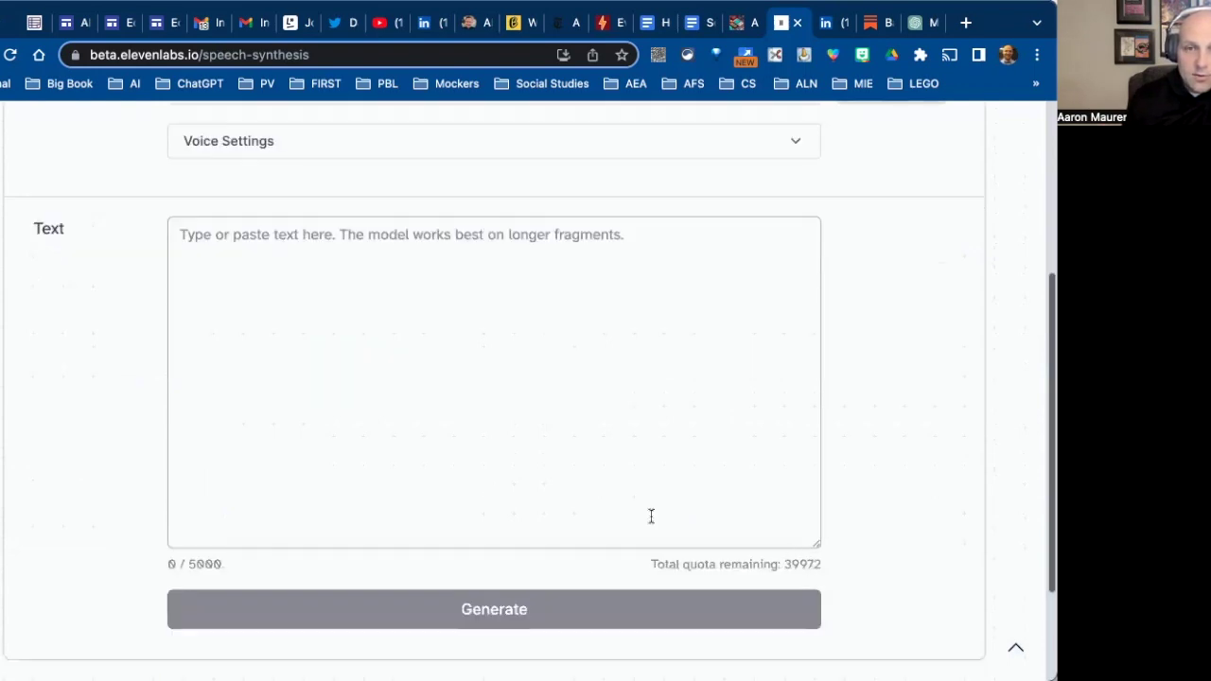
pyautogui.scroll(1, 645, 515)
pyautogui.scroll(1, 645, 516)
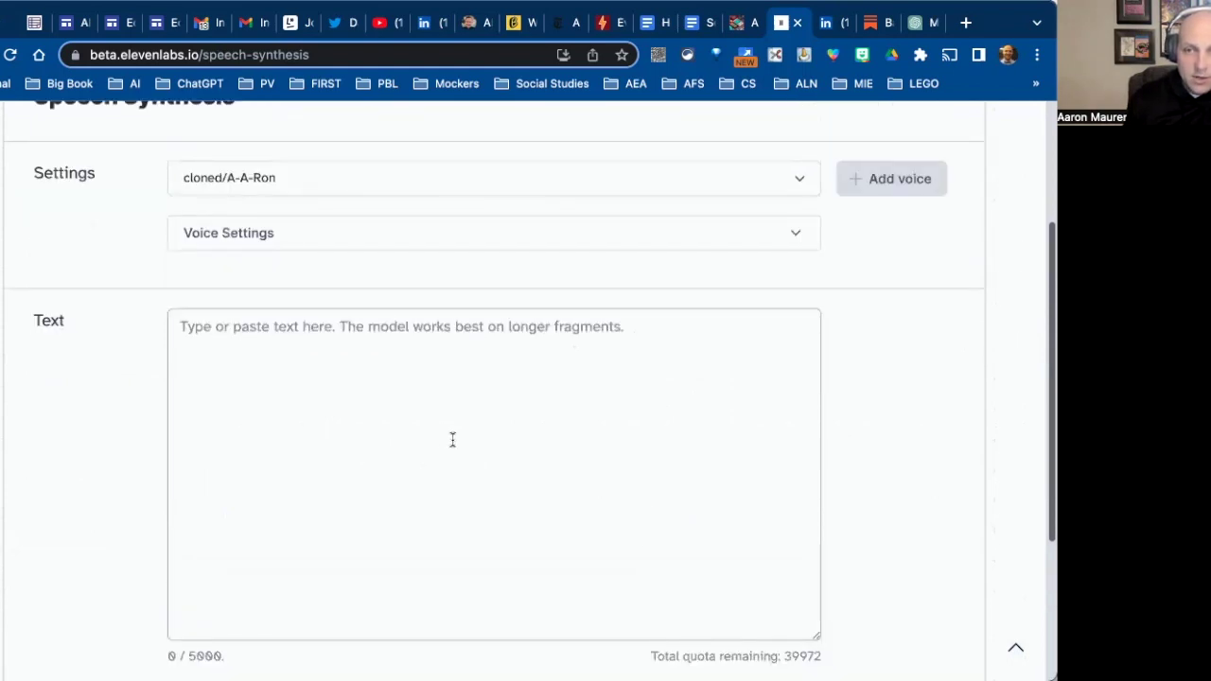
pyautogui.scroll(-1, 452, 439)
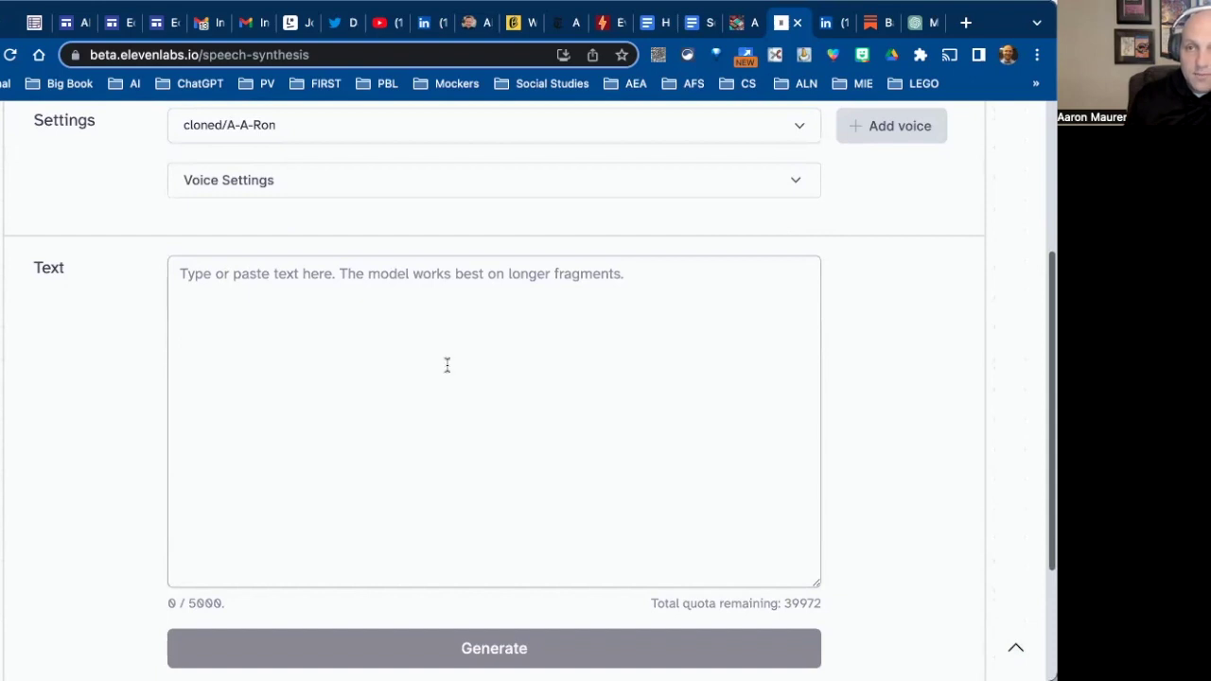
# - Switch to ChatGPT and highlight the prompt requesting a 5 minute motivational keynote for review, clearing the highlight when finished
pyautogui.click(915, 26)
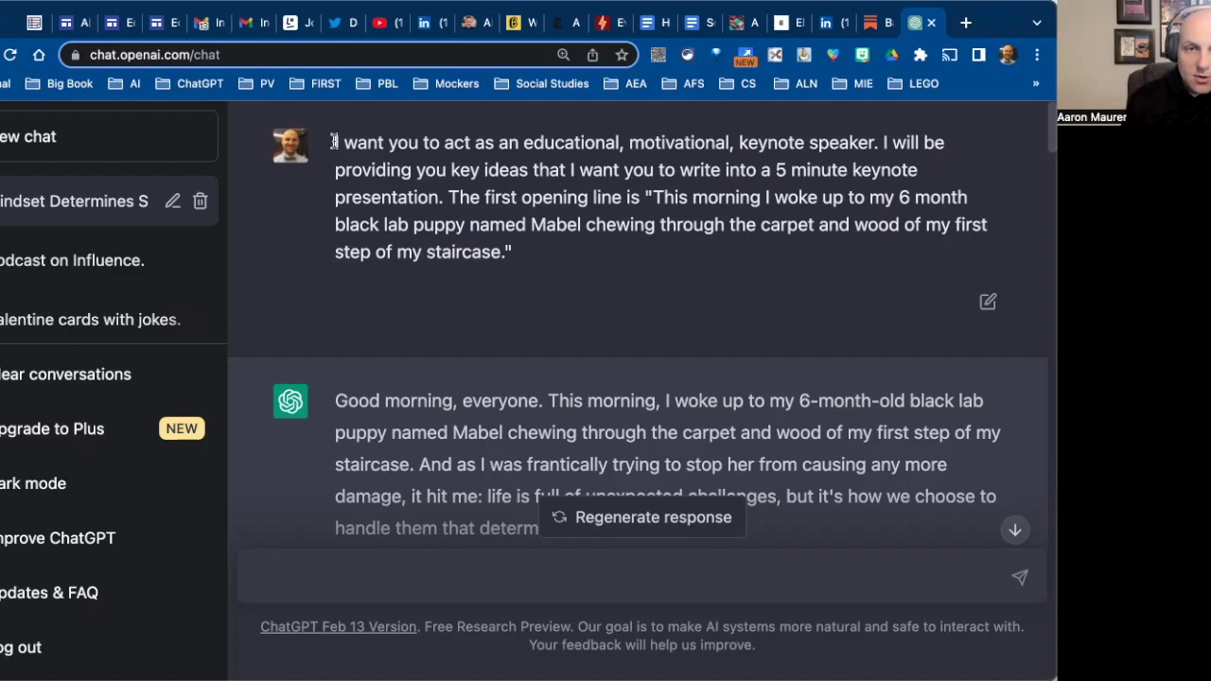
pyautogui.moveTo(336, 143); pyautogui.dragTo(520, 257)
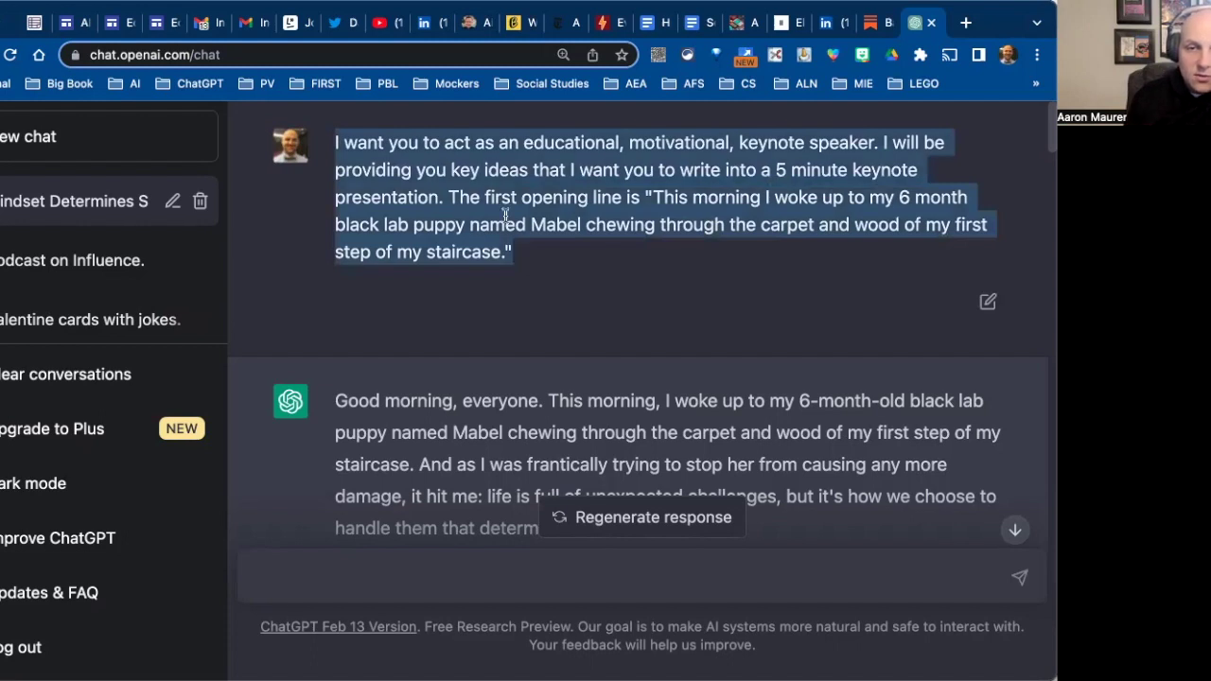
pyautogui.click(526, 143)
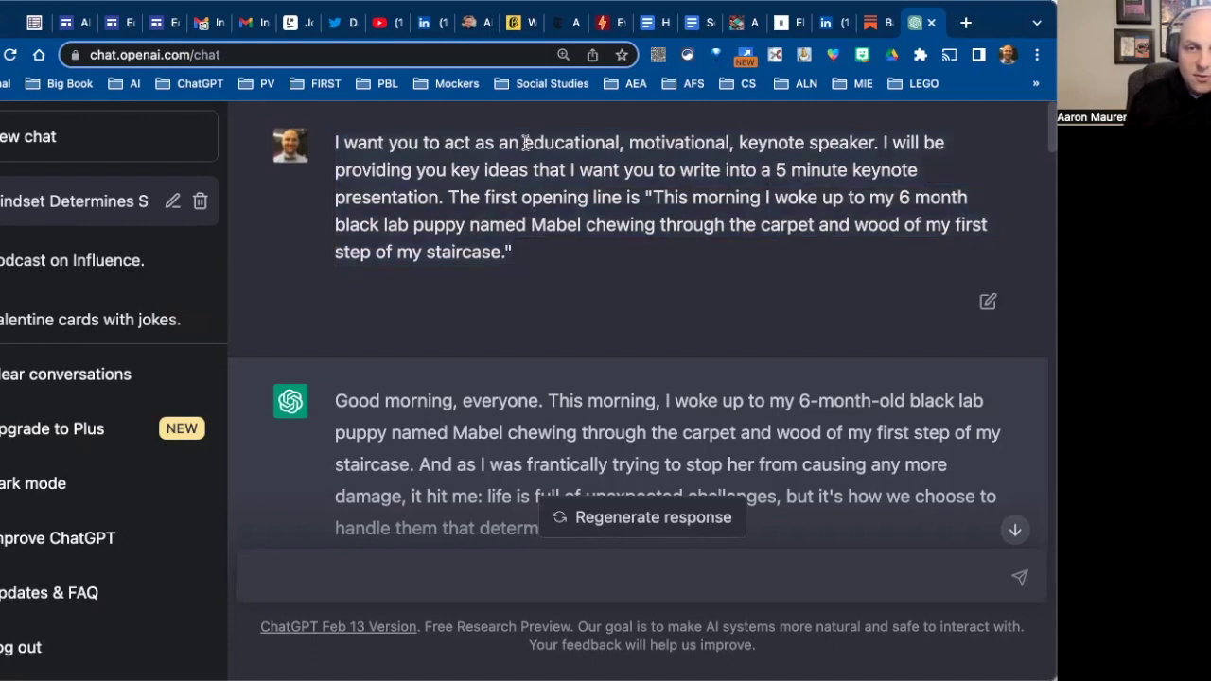
# - Highlight "educational, motivational, keynote speaker" in the first prompt, followed by the quoted opening line about the puppy chewing the staircase
pyautogui.moveTo(526, 143); pyautogui.dragTo(655, 140)
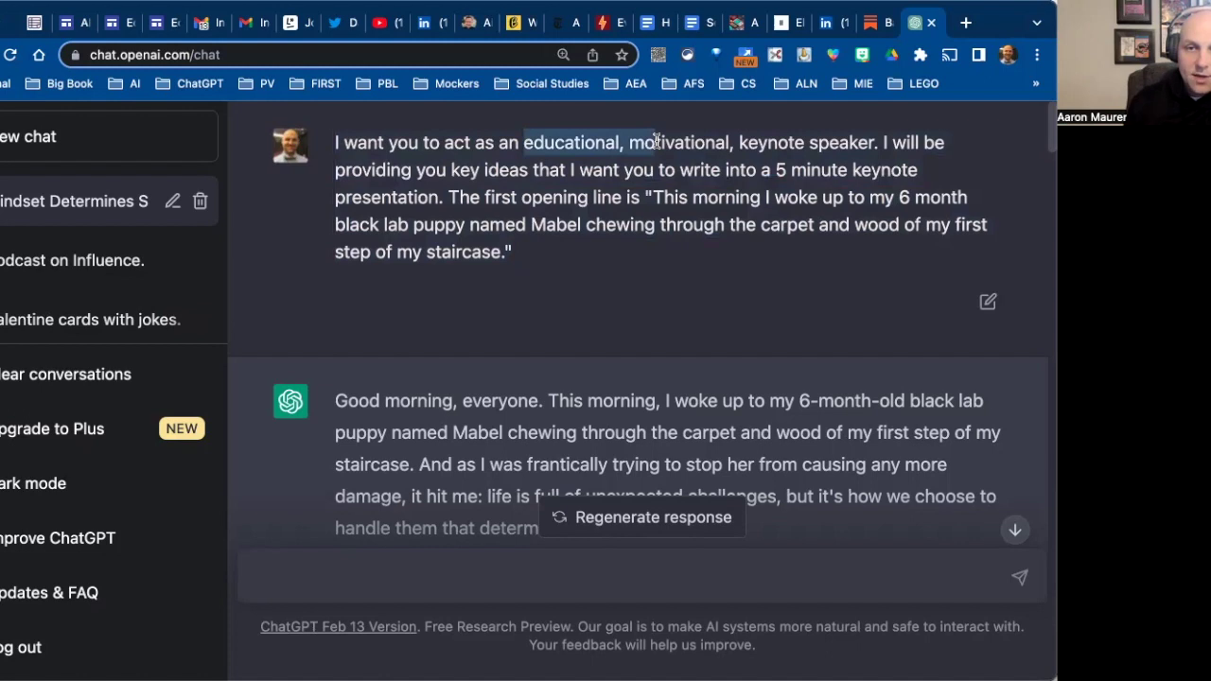
pyautogui.moveTo(766, 140); pyautogui.dragTo(869, 139)
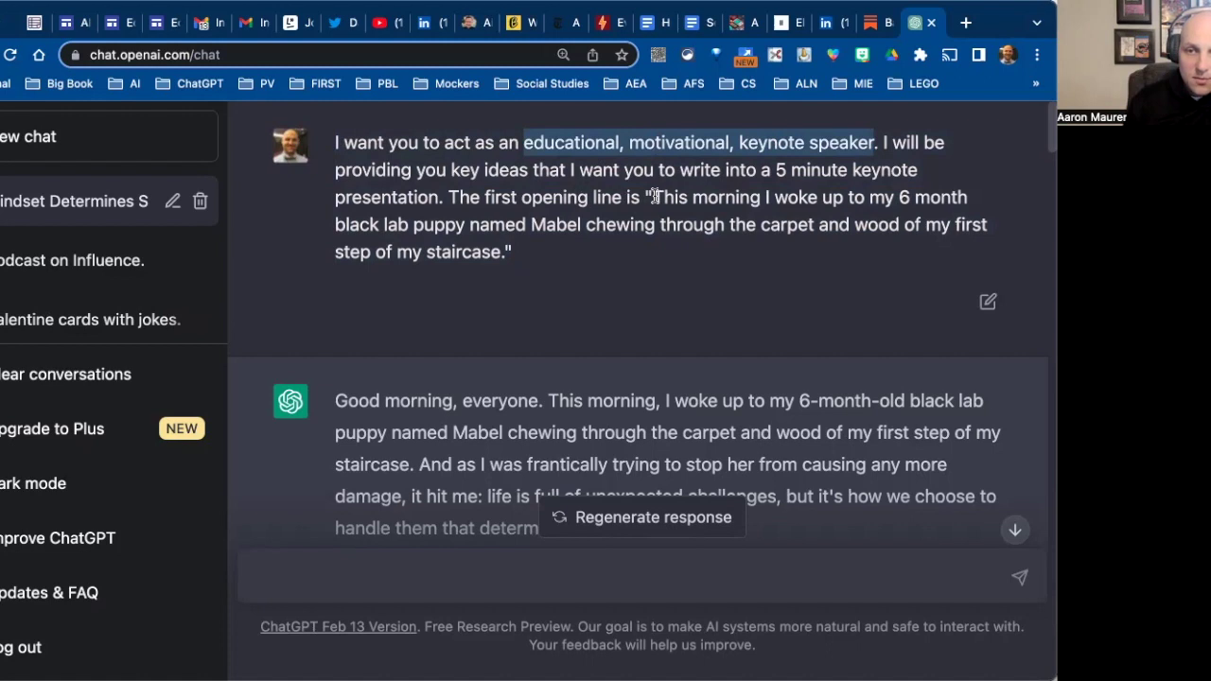
pyautogui.moveTo(654, 197); pyautogui.dragTo(536, 248)
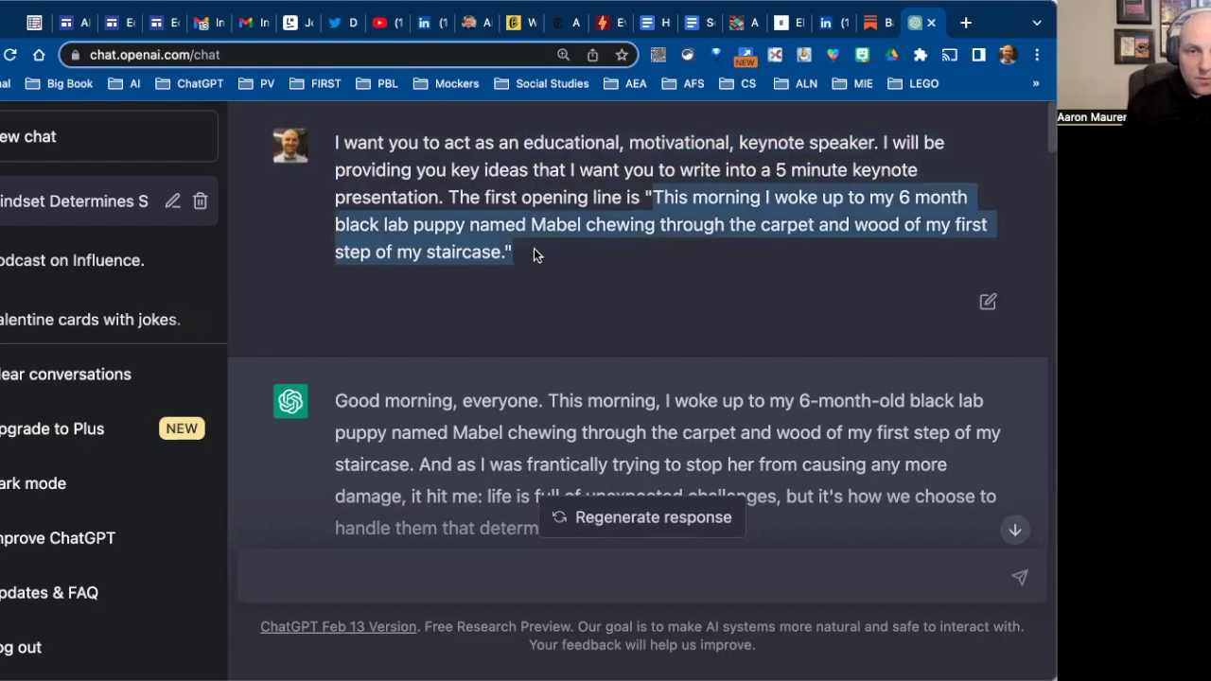
# - Read through ChatGPT's first keynote draft to its closing thanks, highlighting the Walt Disney newspaper example along the way
pyautogui.scroll(-5, 566, 261)
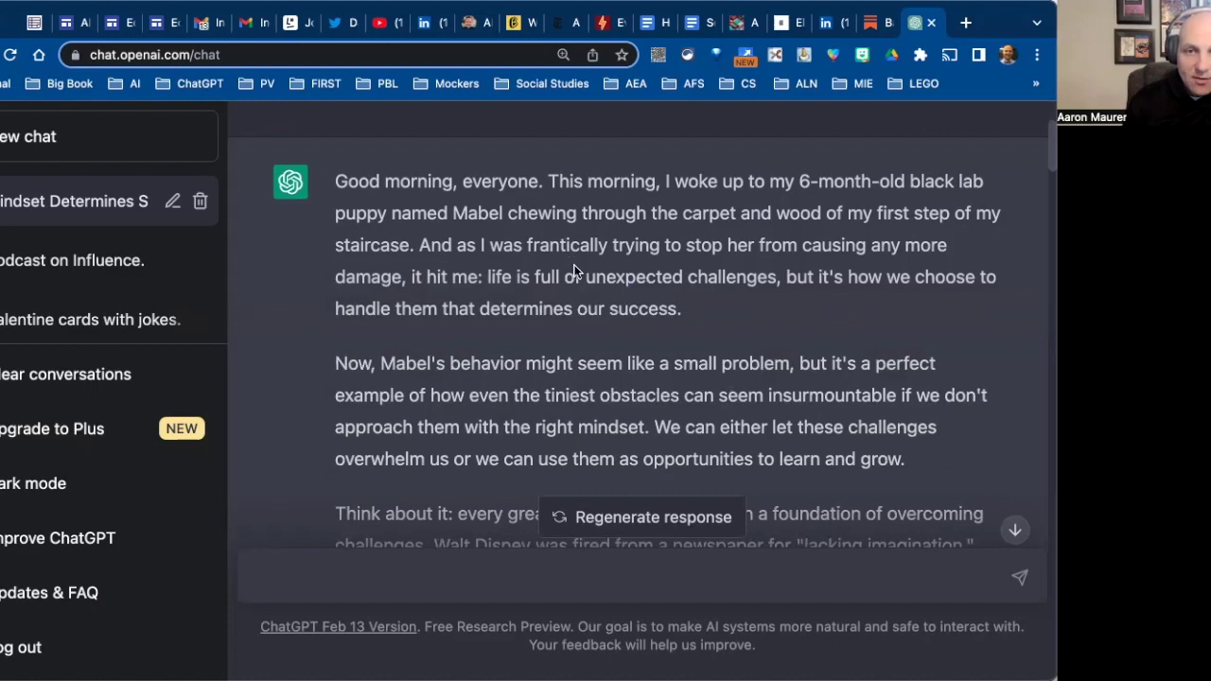
pyautogui.scroll(2, 576, 272)
pyautogui.scroll(-1, 589, 299)
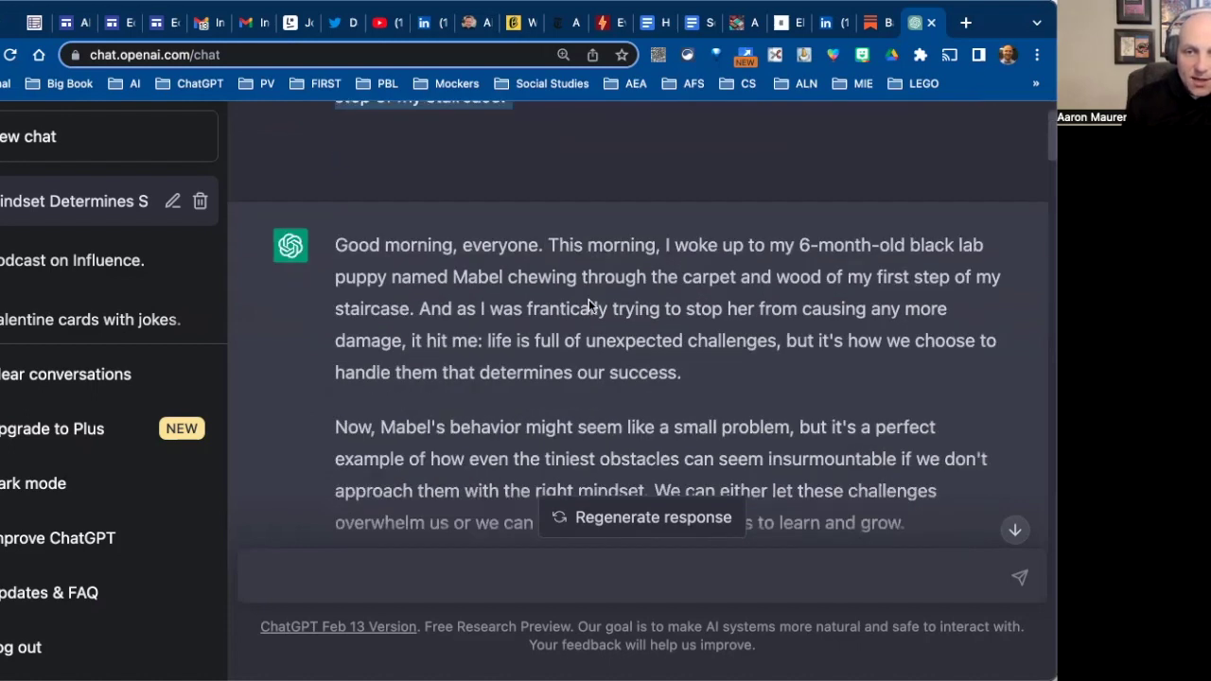
pyautogui.scroll(-1, 594, 299)
pyautogui.scroll(-1, 590, 299)
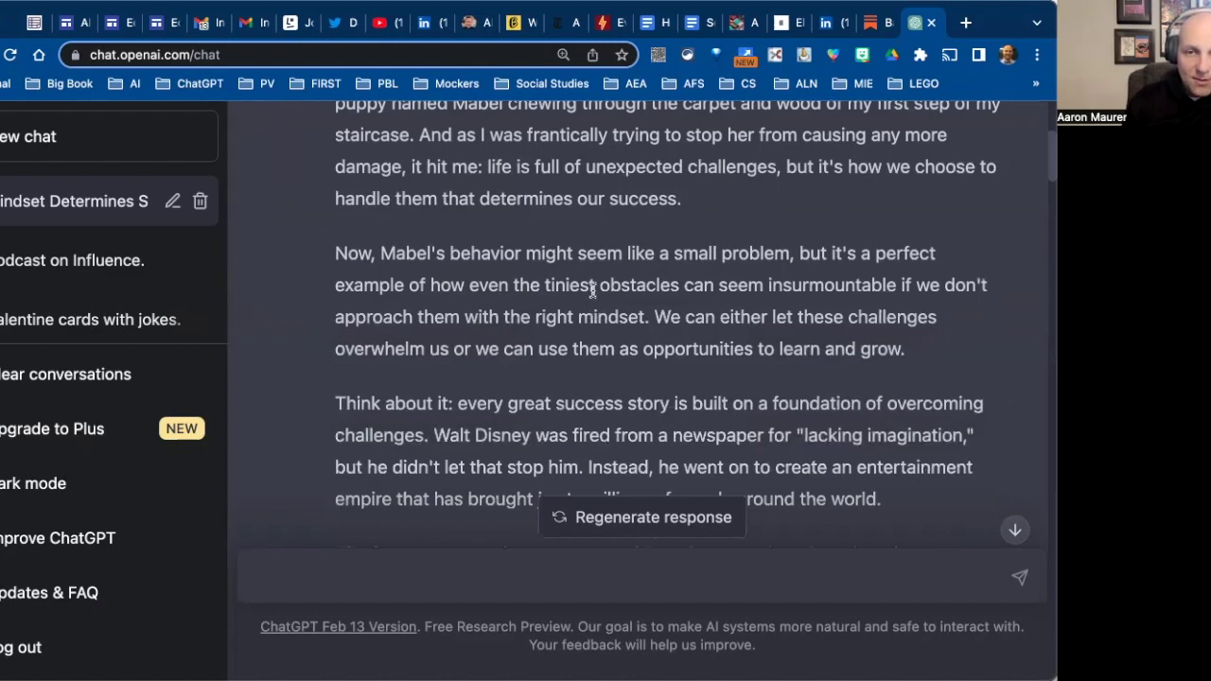
pyautogui.scroll(-2, 592, 290)
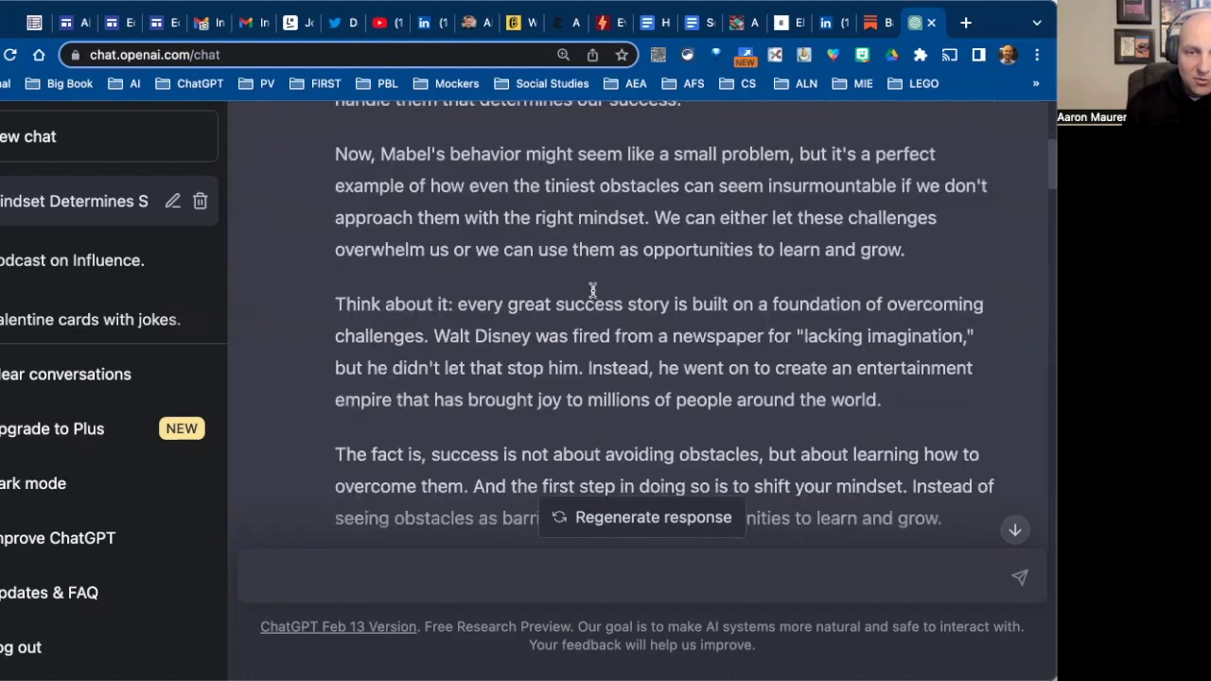
pyautogui.scroll(-2, 592, 291)
pyautogui.moveTo(436, 260); pyautogui.dragTo(832, 271)
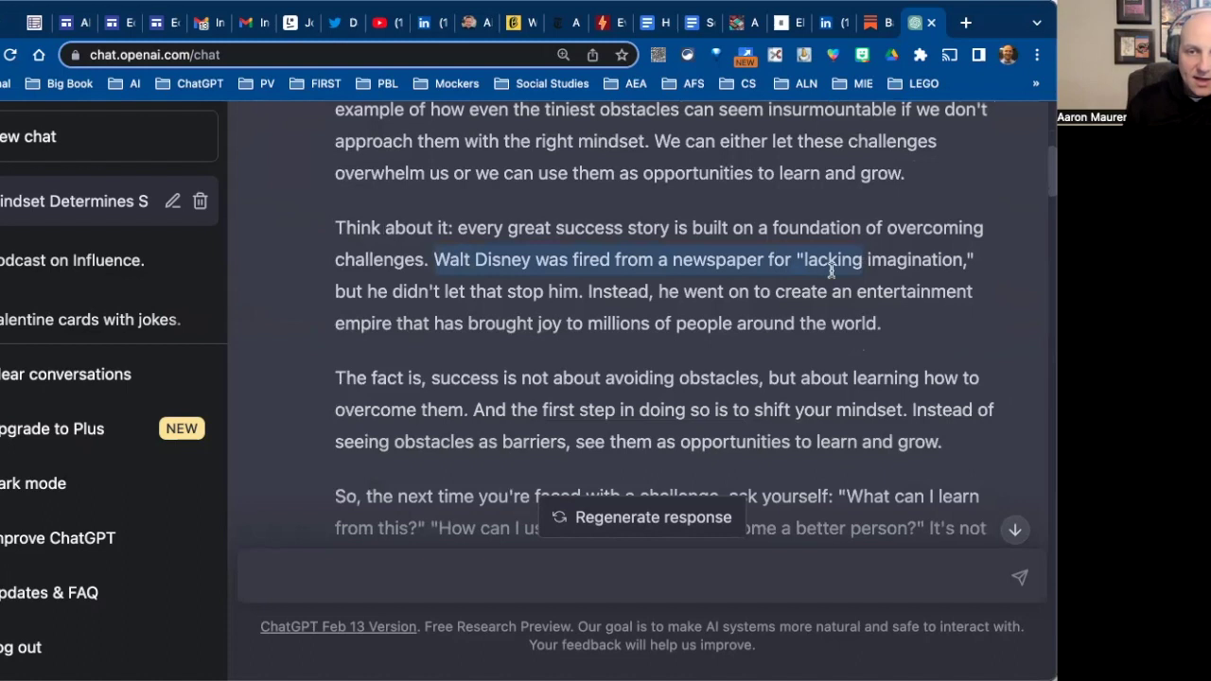
pyautogui.scroll(-3, 782, 290)
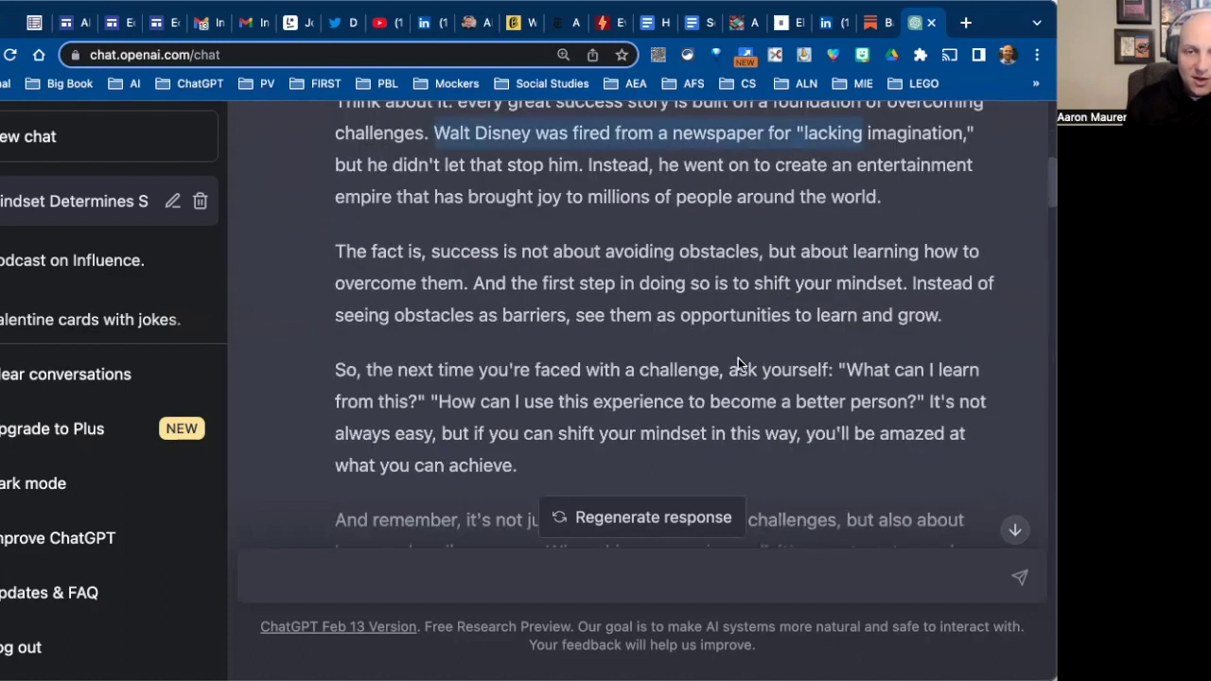
pyautogui.scroll(-3, 738, 364)
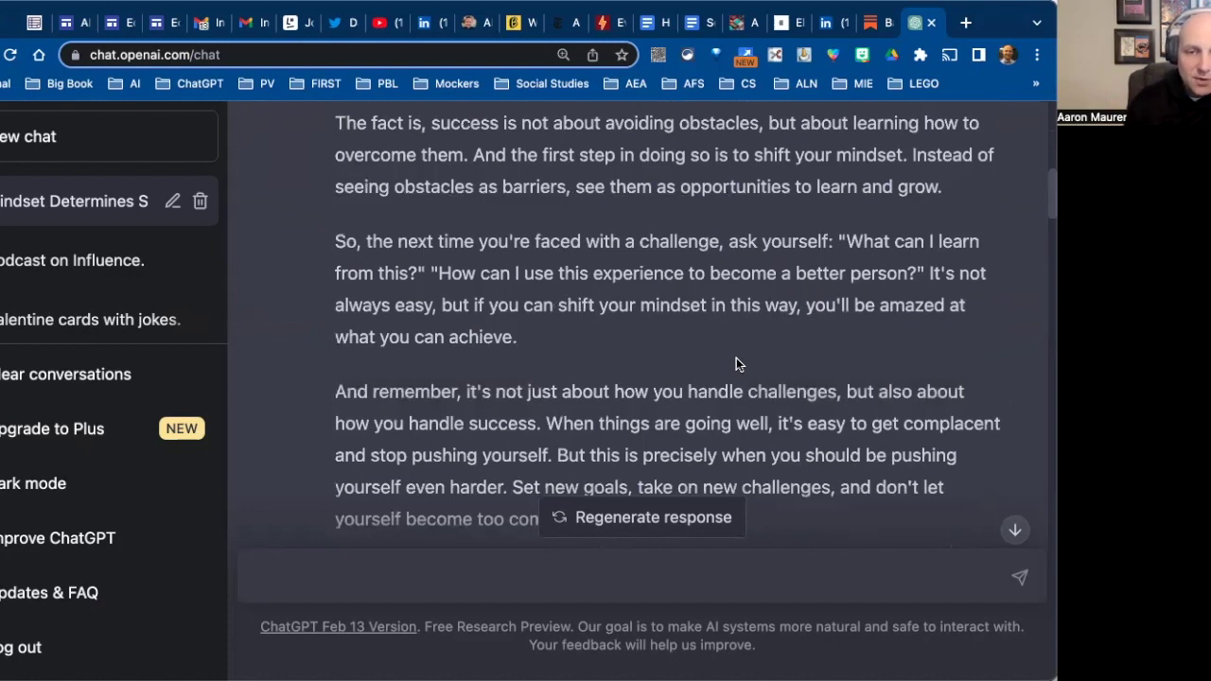
pyautogui.scroll(-3, 705, 360)
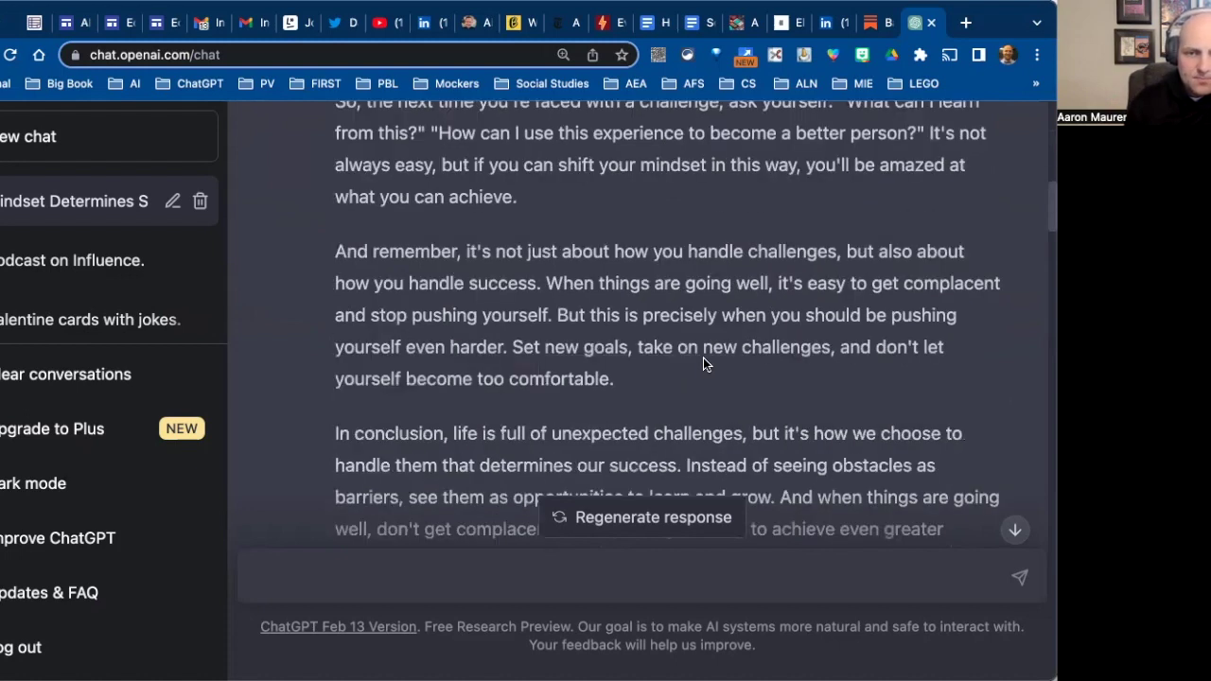
pyautogui.scroll(-1, 705, 358)
pyautogui.scroll(-4, 709, 356)
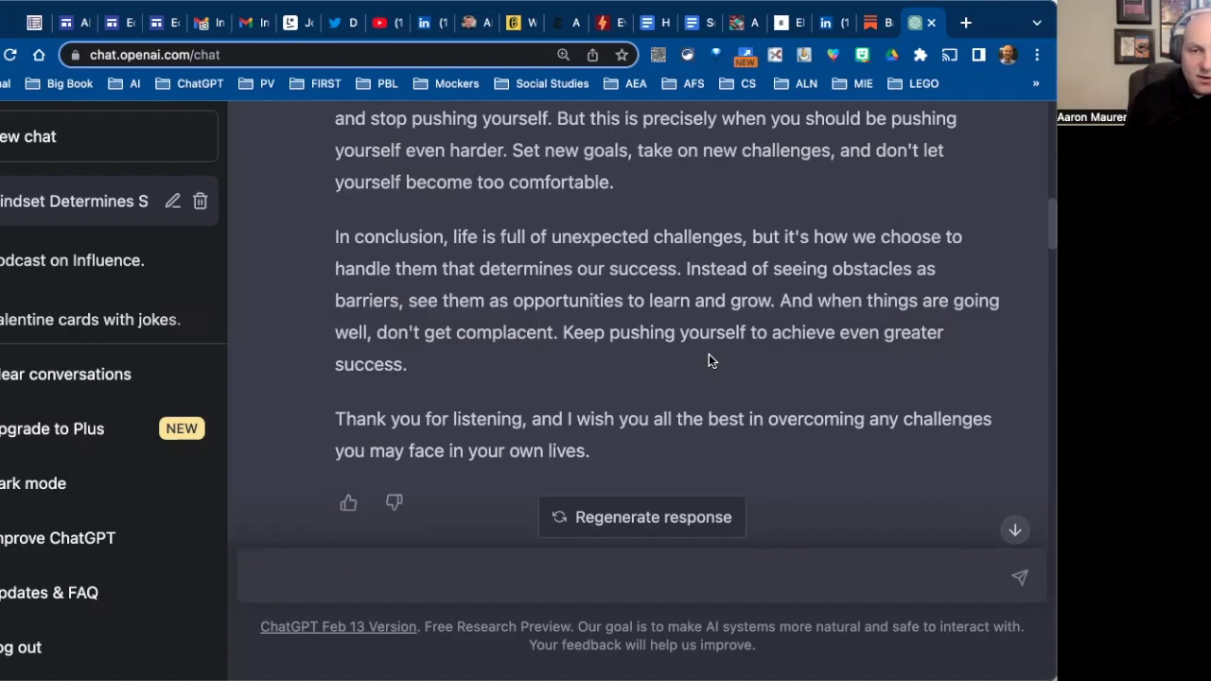
pyautogui.scroll(1, 546, 269)
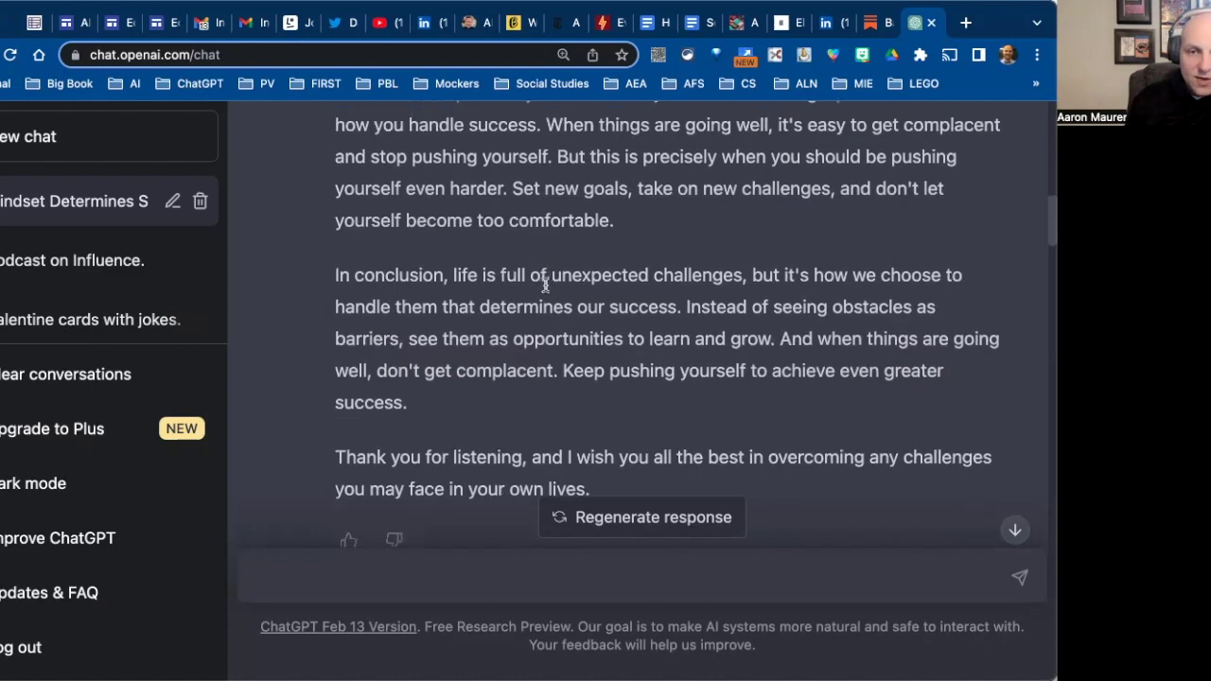
# - Highlight the whole follow-up prompt connecting positive reinforcement for dogs to using artificial intelligence in the classroom
pyautogui.scroll(-3, 548, 286)
pyautogui.scroll(-2, 547, 284)
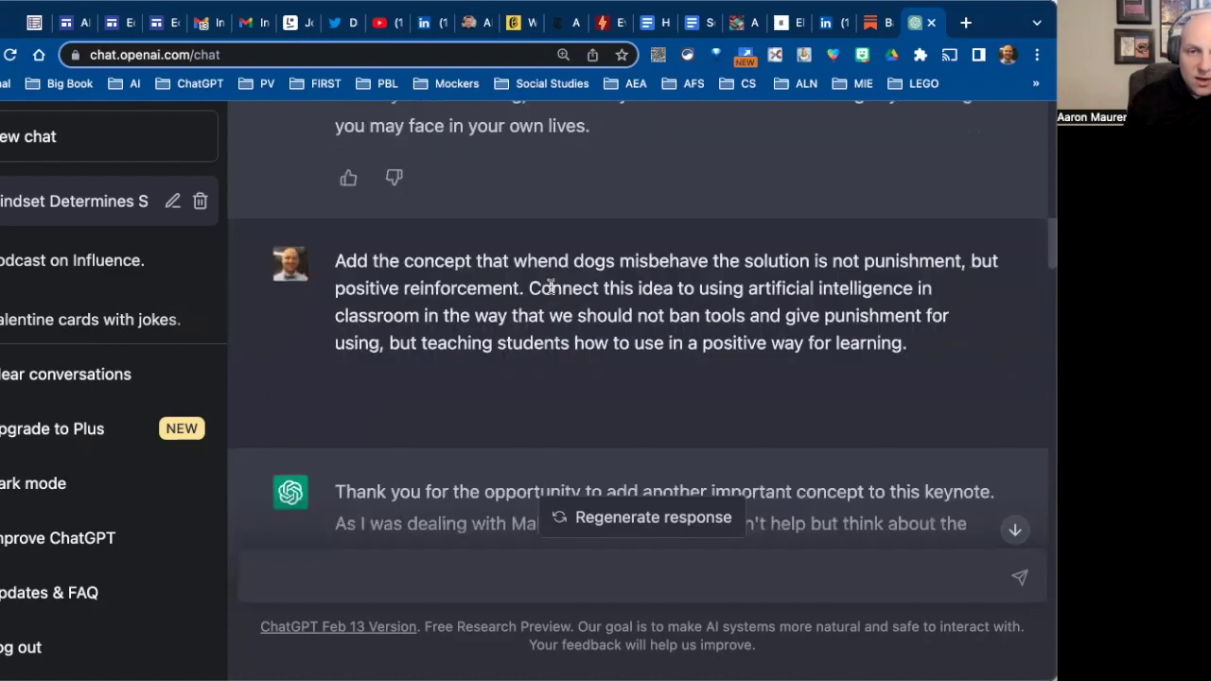
pyautogui.scroll(-1, 341, 193)
pyautogui.moveTo(392, 193); pyautogui.dragTo(817, 193)
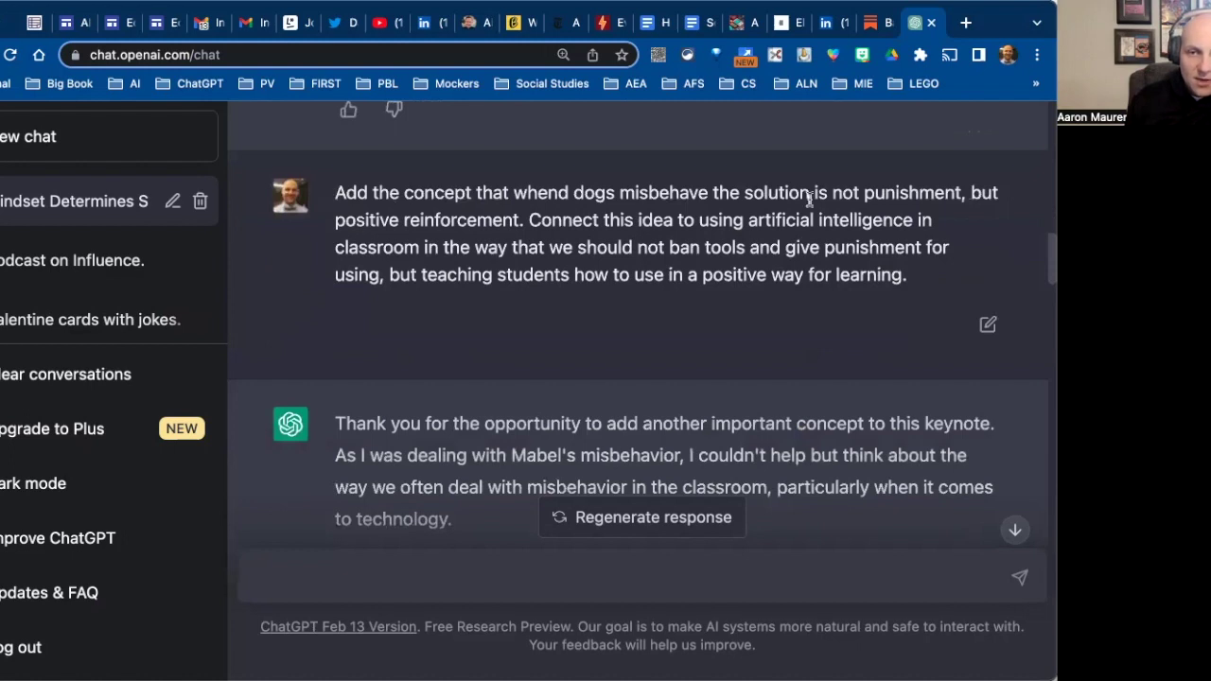
pyautogui.moveTo(916, 274); pyautogui.dragTo(911, 275)
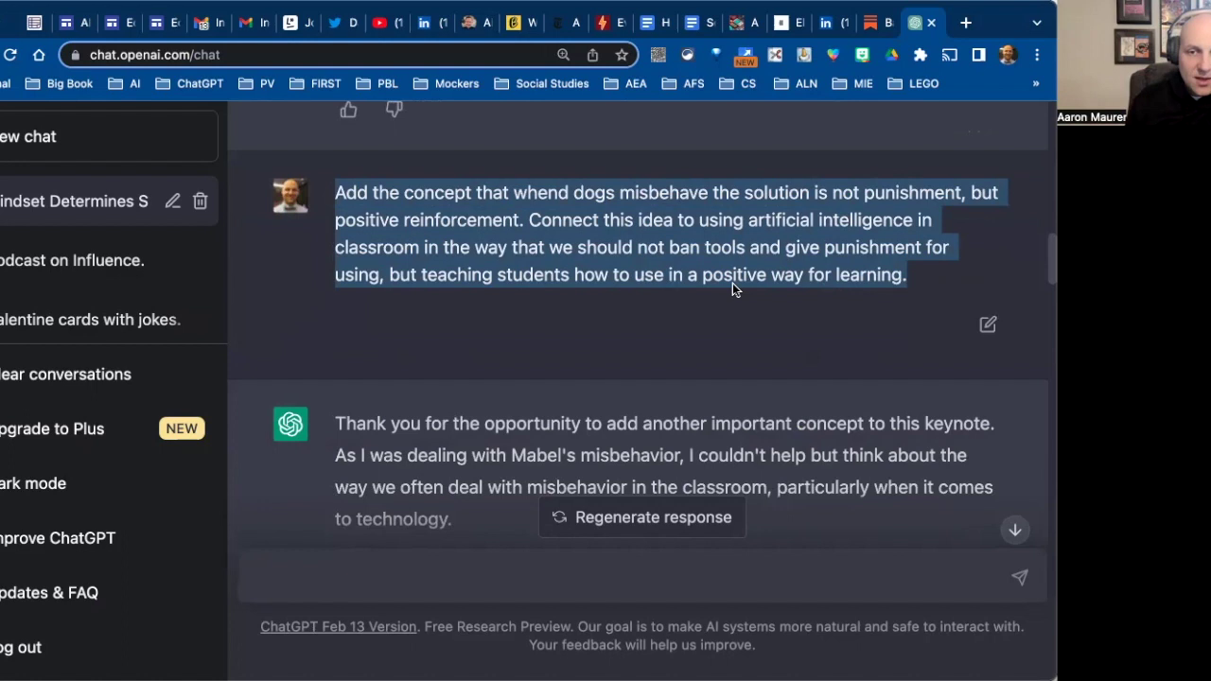
# - Review the response on positive reinforcement and classroom AI through its conclusion, highlighting its opening paragraphs on students misusing technology
pyautogui.scroll(-3, 729, 290)
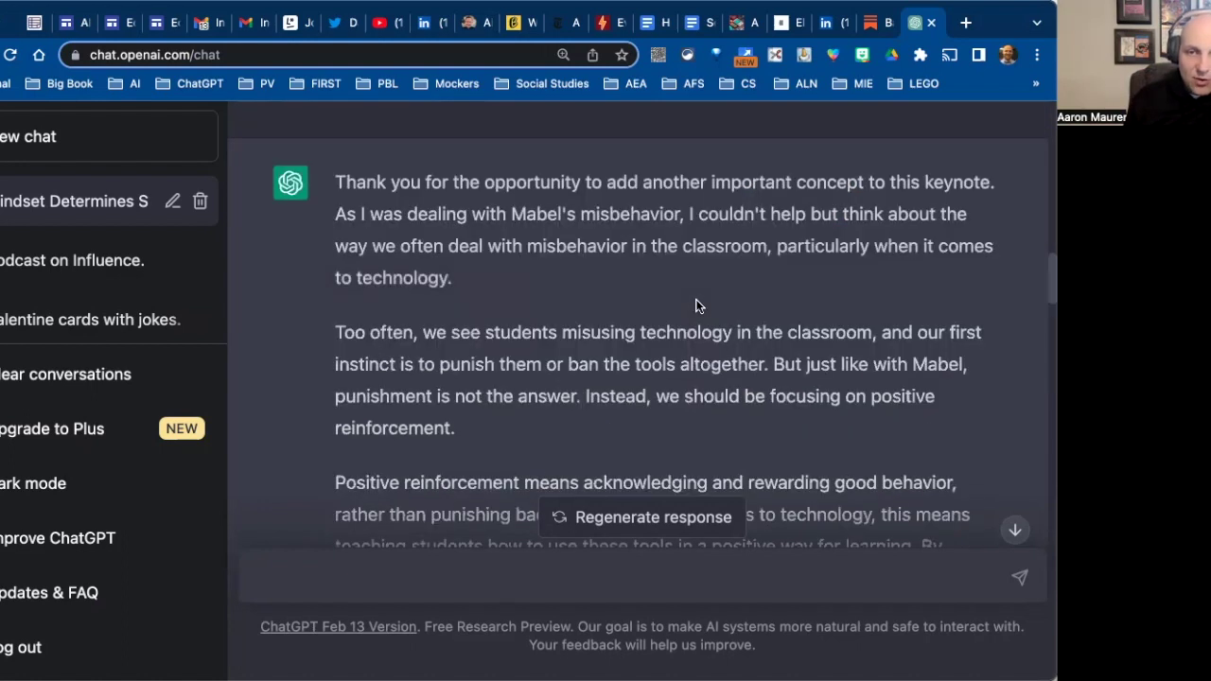
pyautogui.scroll(-1, 684, 169)
pyautogui.moveTo(684, 169); pyautogui.dragTo(793, 345)
pyautogui.scroll(-3, 681, 323)
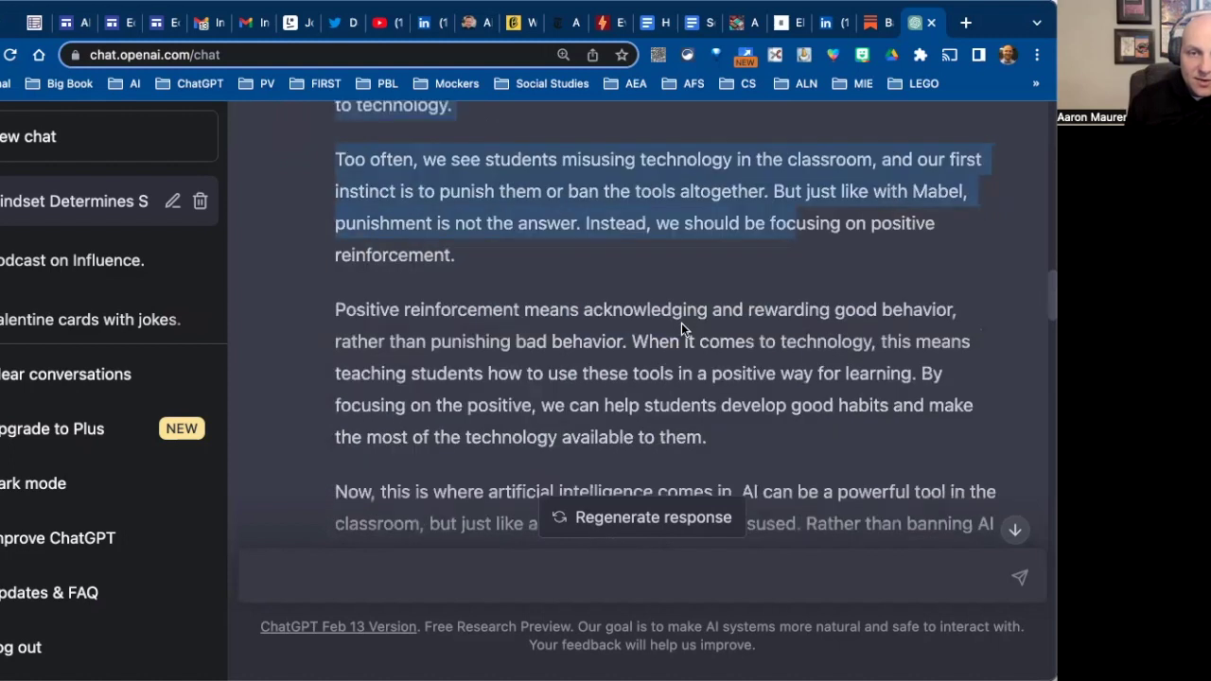
pyautogui.scroll(-2, 662, 337)
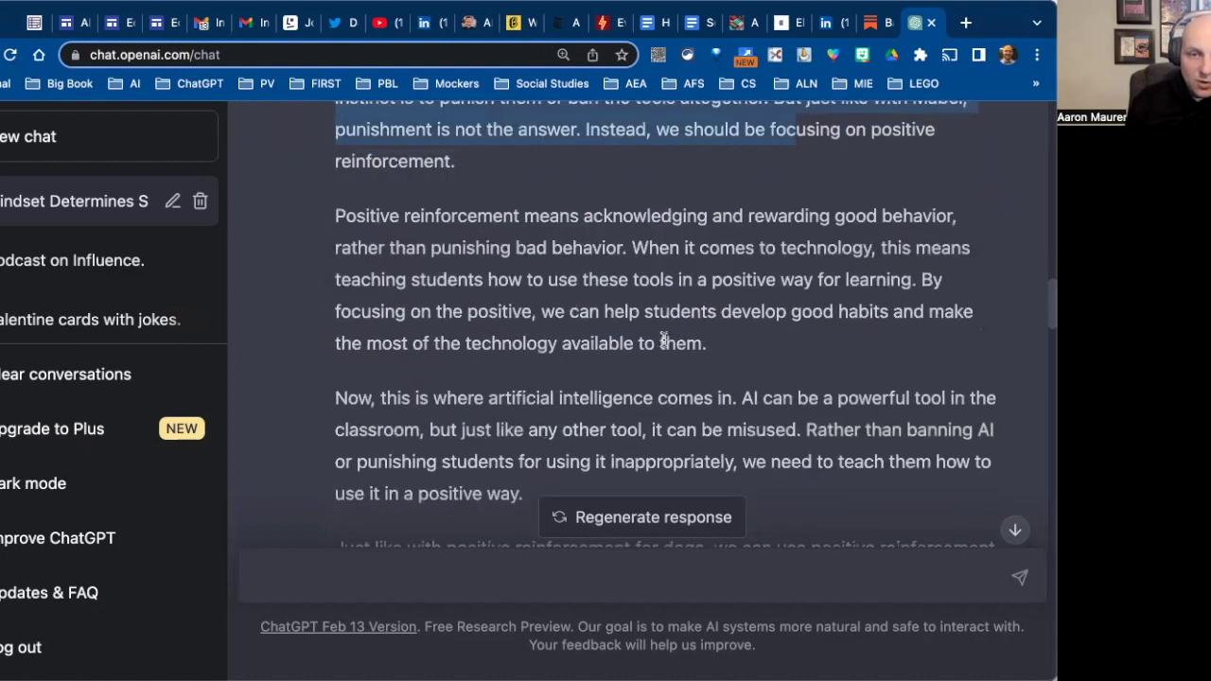
pyautogui.scroll(-3, 675, 322)
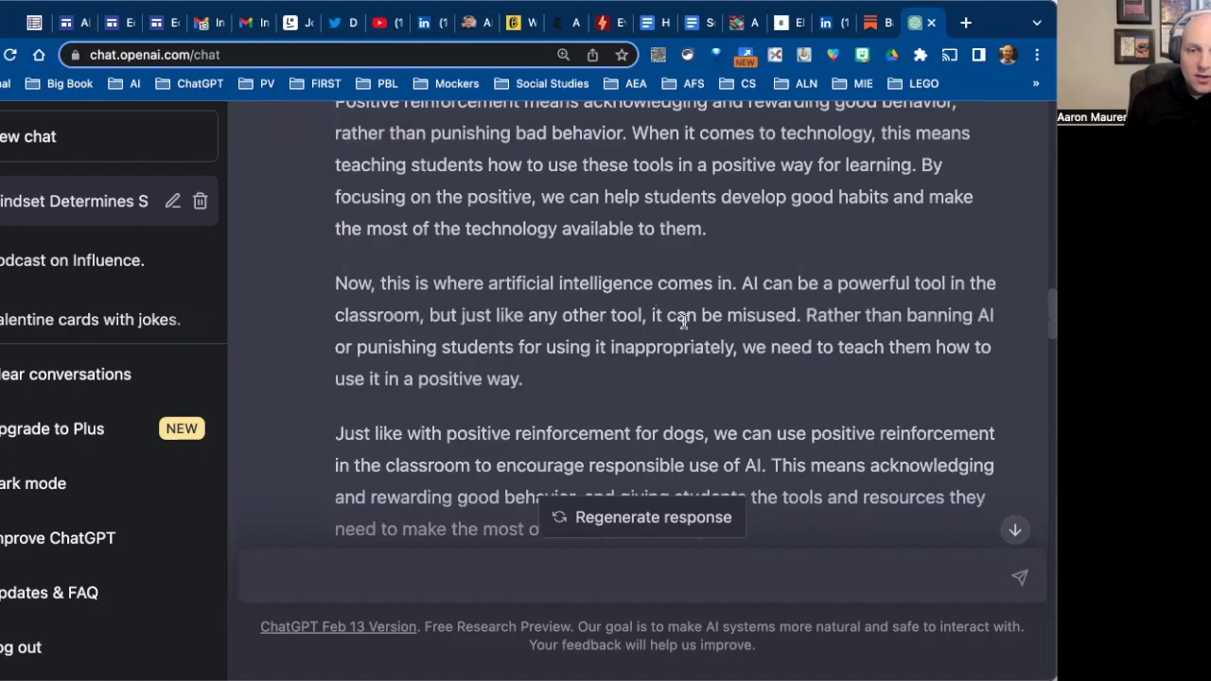
pyautogui.scroll(-4, 682, 319)
pyautogui.scroll(-4, 682, 318)
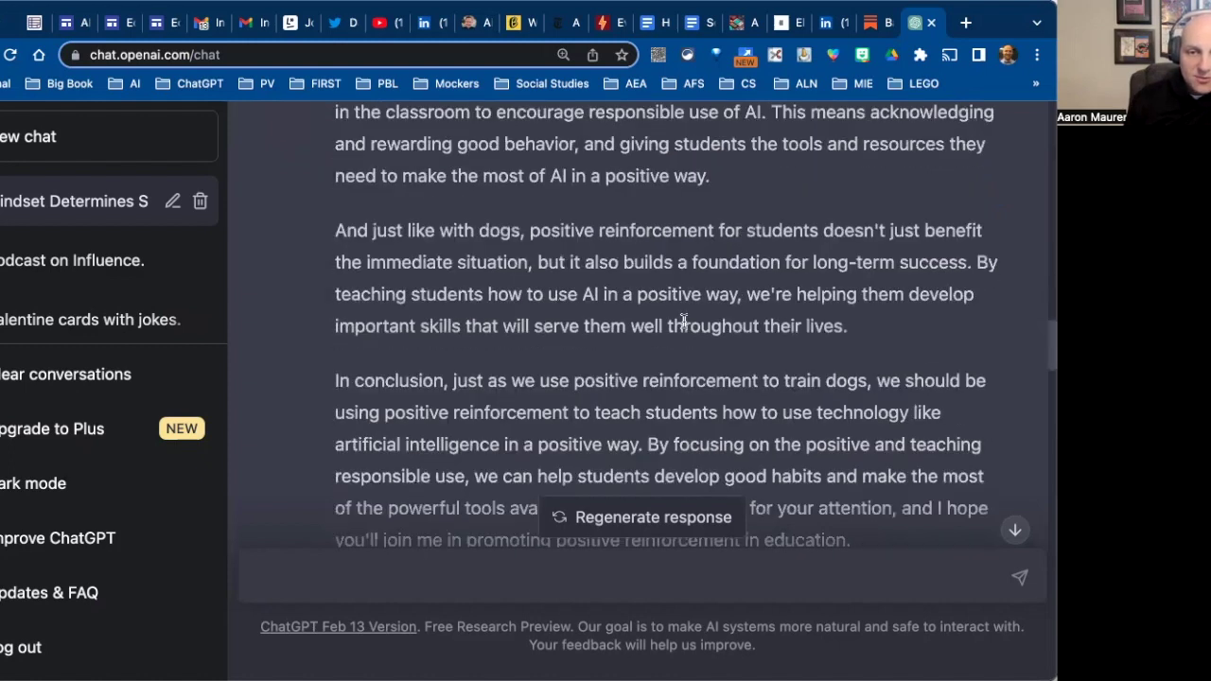
pyautogui.scroll(-2, 682, 319)
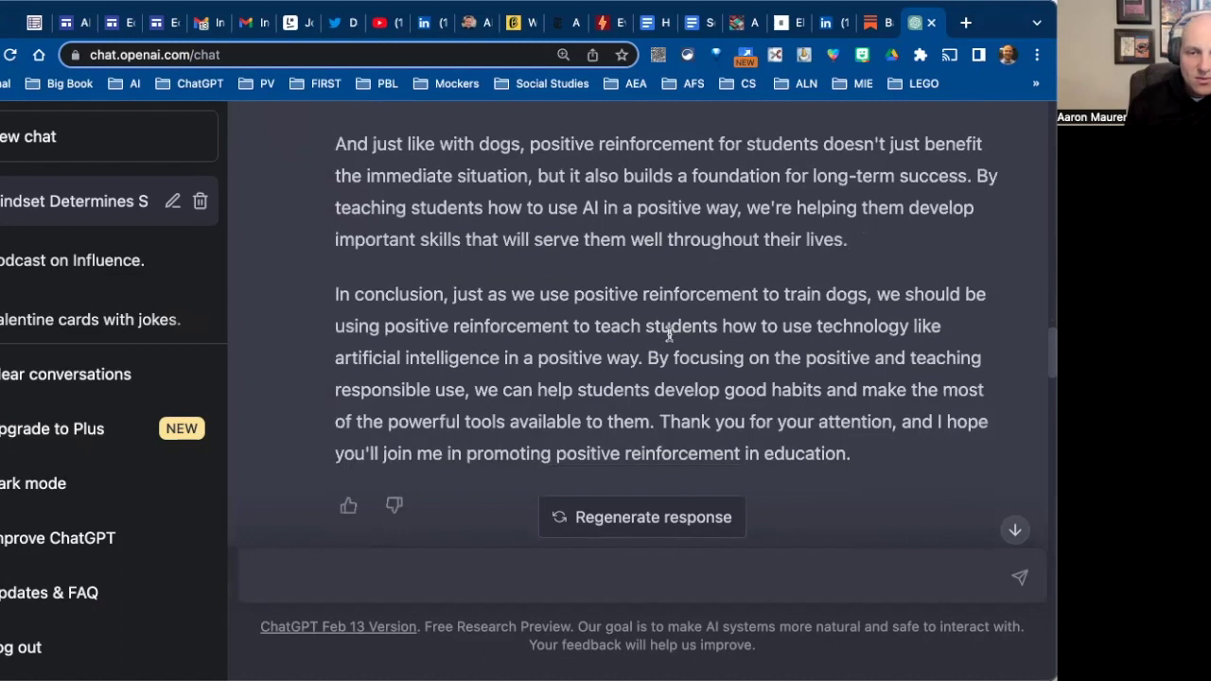
# - Examine the prompt asking to rewrite the ideas as a thought provoking keynote, highlighting its key phrases through "media and digital literacy skills."
pyautogui.scroll(-3, 674, 340)
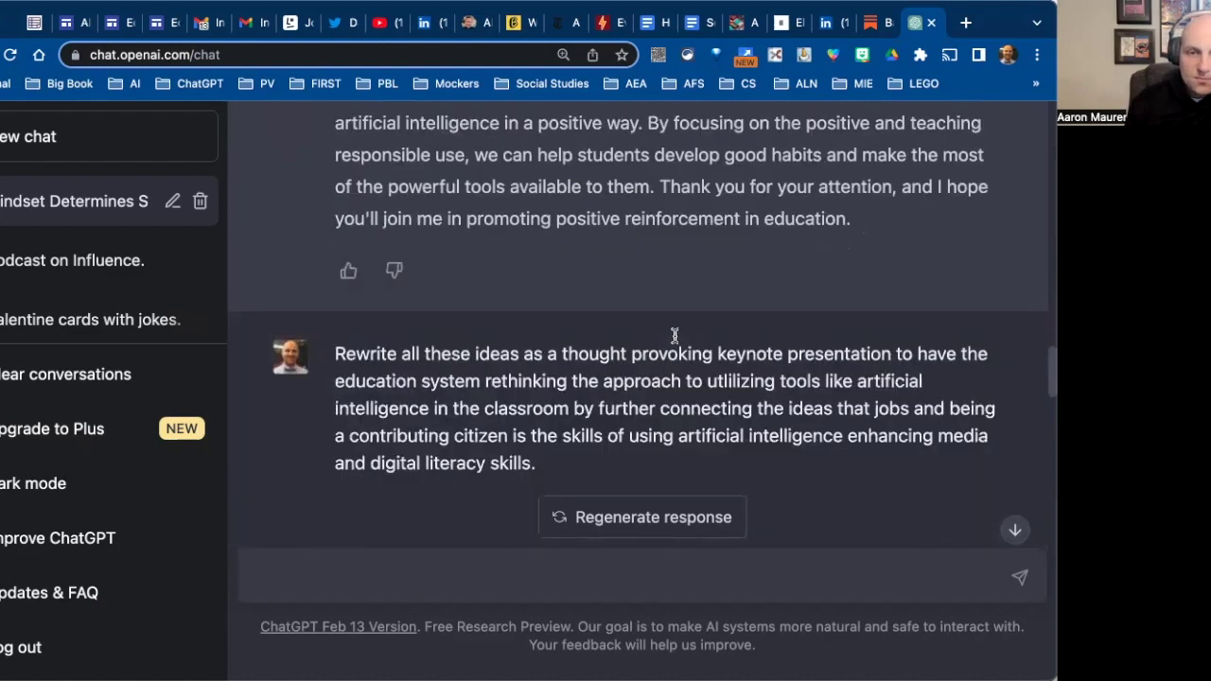
pyautogui.scroll(-1, 675, 336)
pyautogui.scroll(-2, 346, 200)
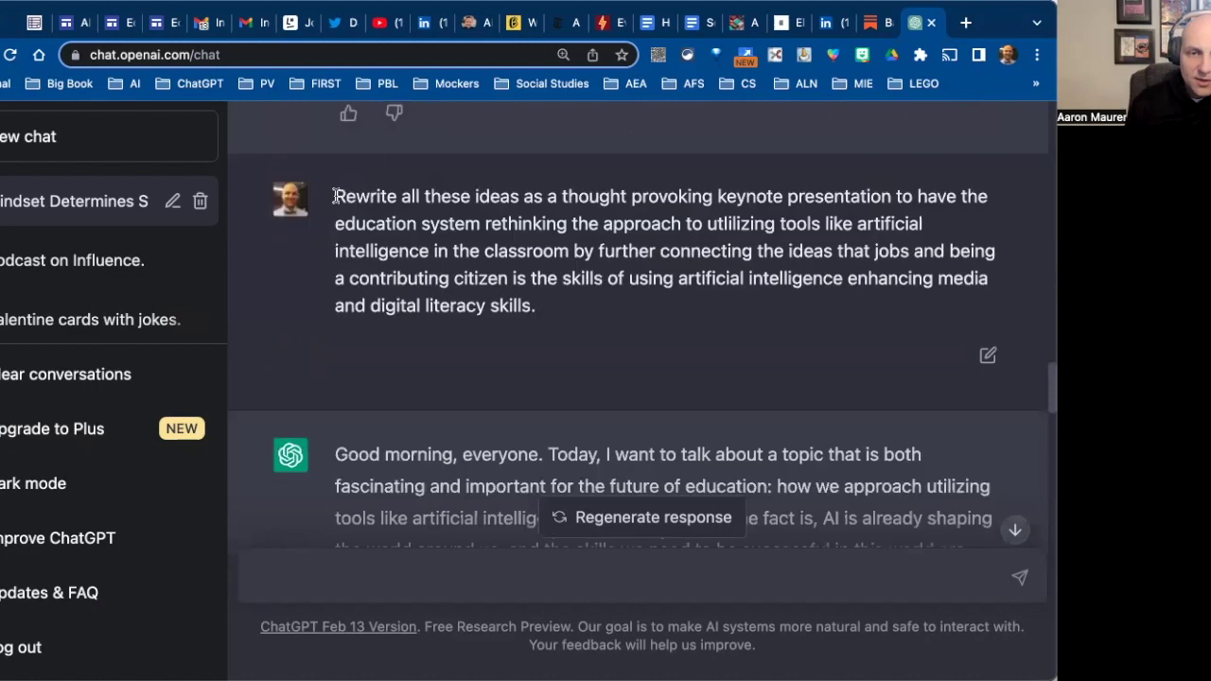
pyautogui.moveTo(335, 196); pyautogui.dragTo(864, 189)
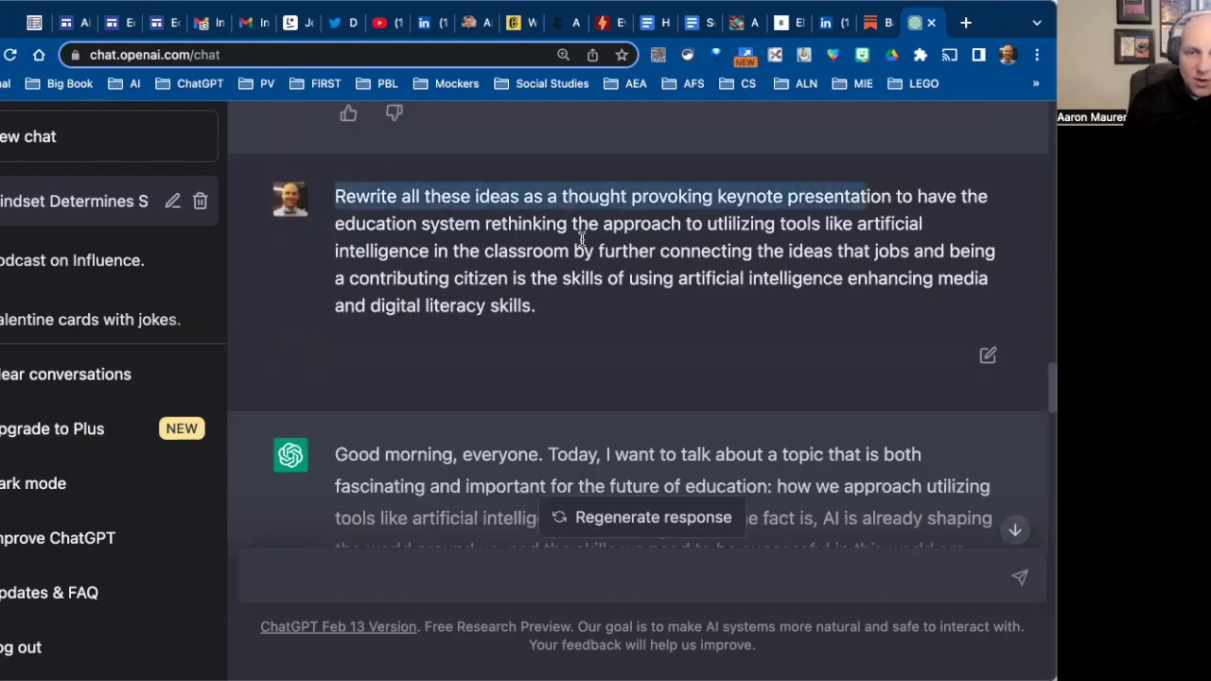
pyautogui.moveTo(783, 219); pyautogui.dragTo(810, 220)
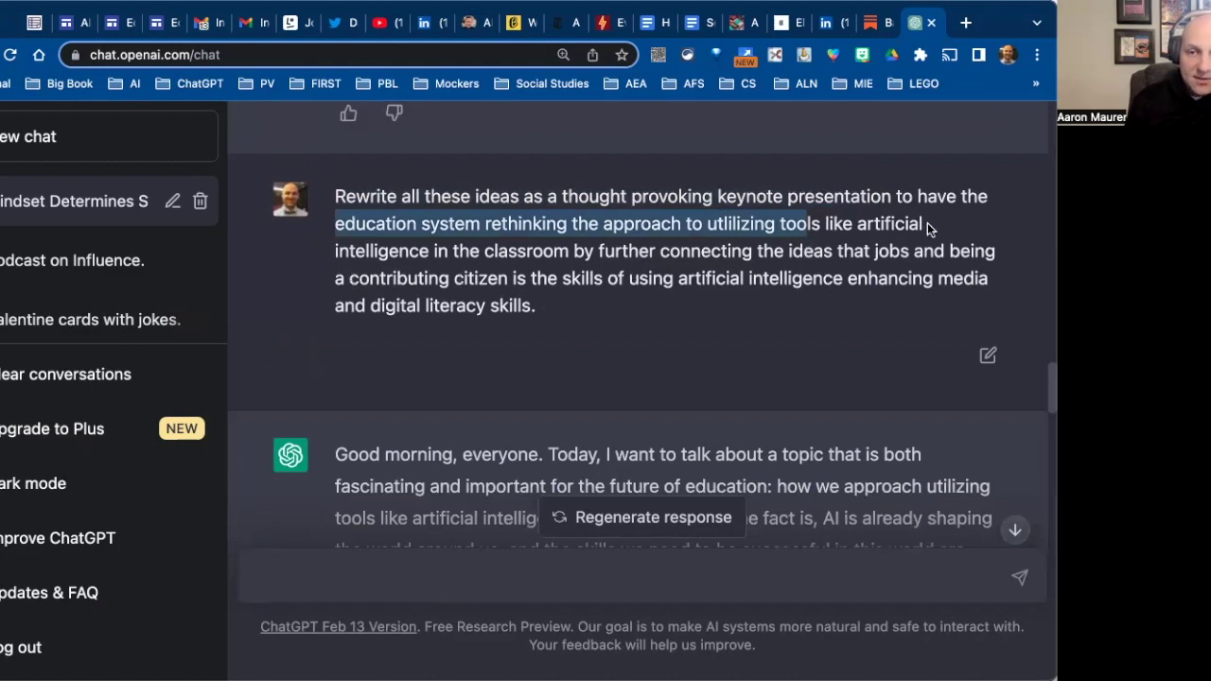
pyautogui.click(933, 279)
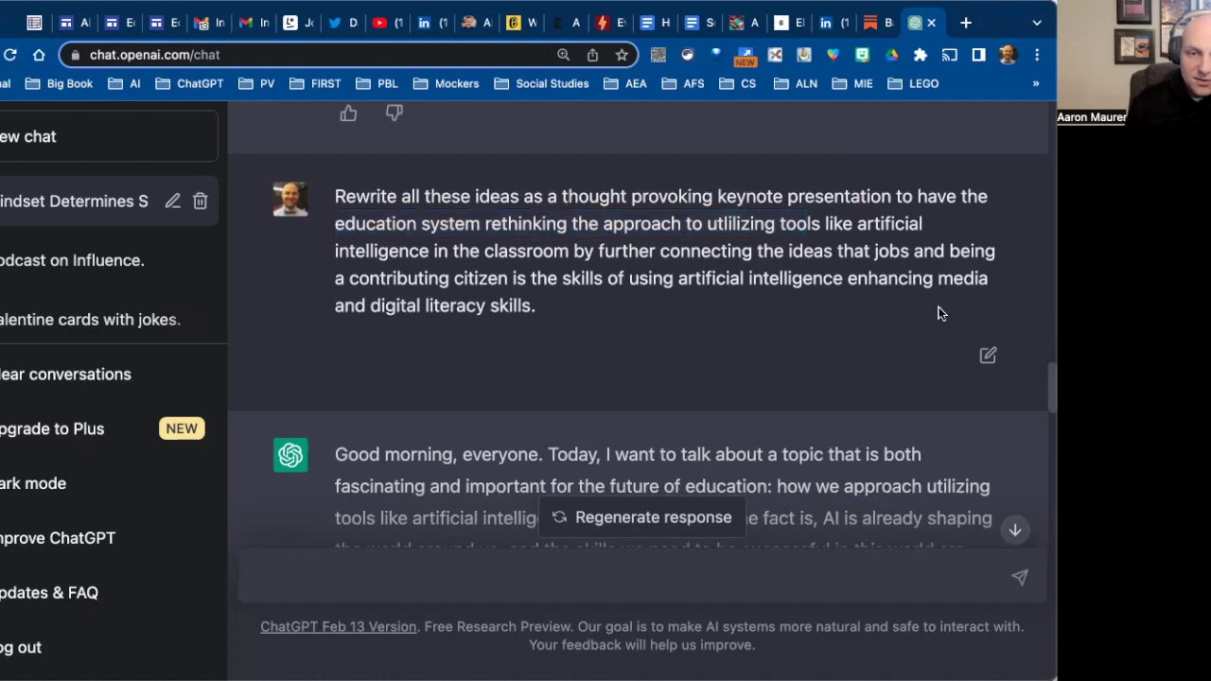
pyautogui.moveTo(939, 313); pyautogui.dragTo(924, 315)
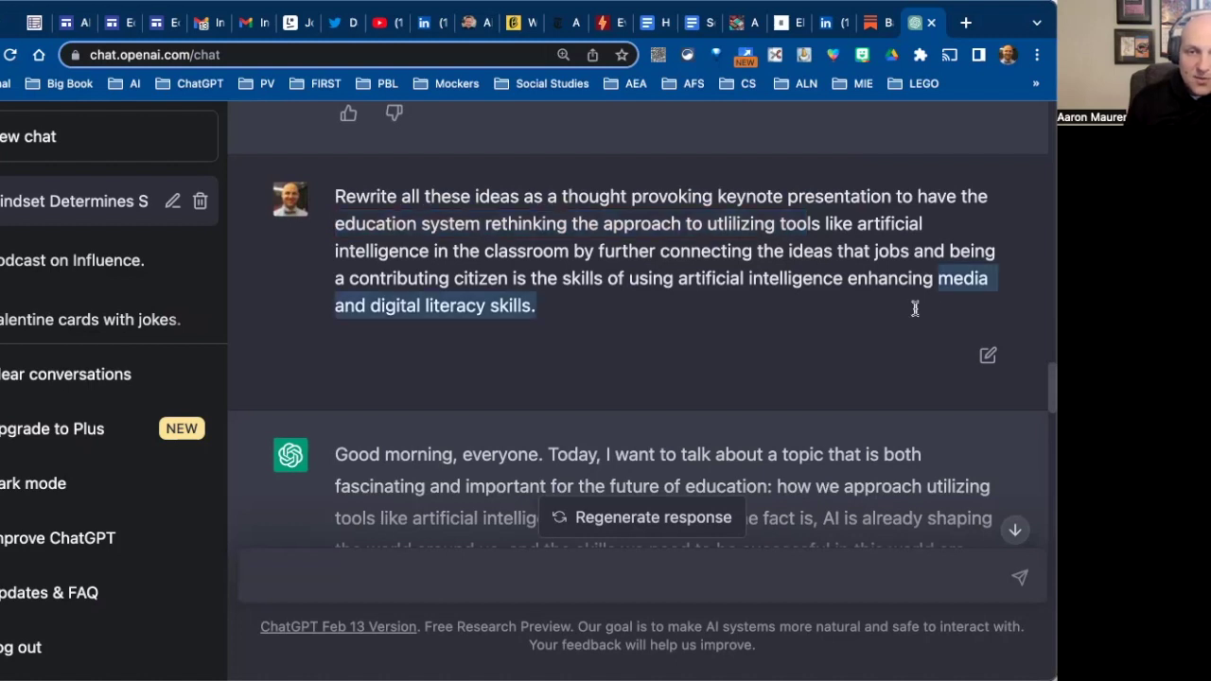
# - Read the opening of the rewritten keynote, highlighting the phrase on AI requiring "a high level of media and digital literacy skills"
pyautogui.scroll(-3, 780, 395)
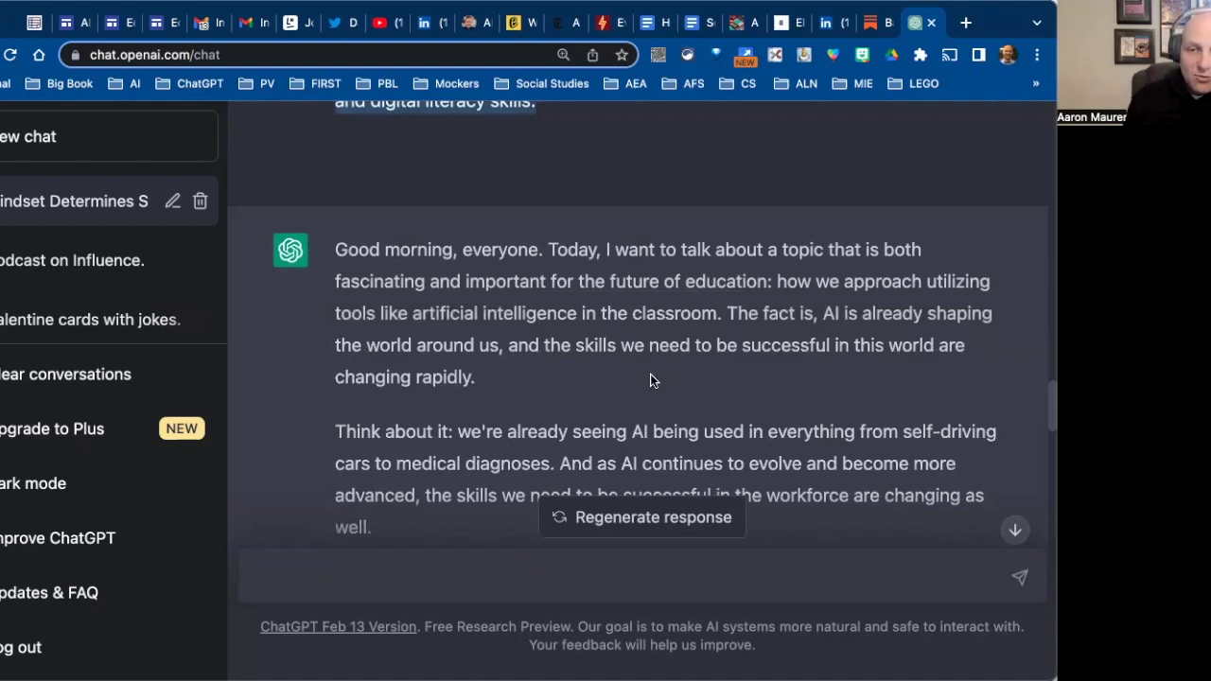
pyautogui.scroll(-2, 653, 378)
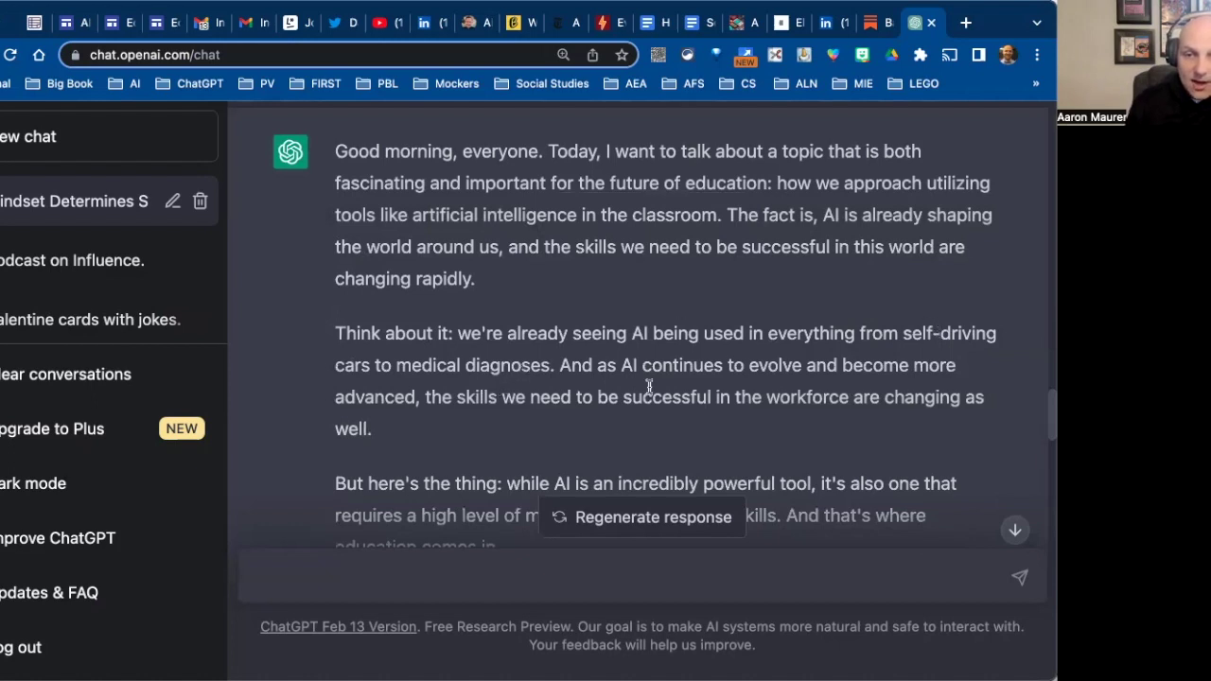
pyautogui.scroll(-2, 643, 386)
pyautogui.scroll(-1, 643, 386)
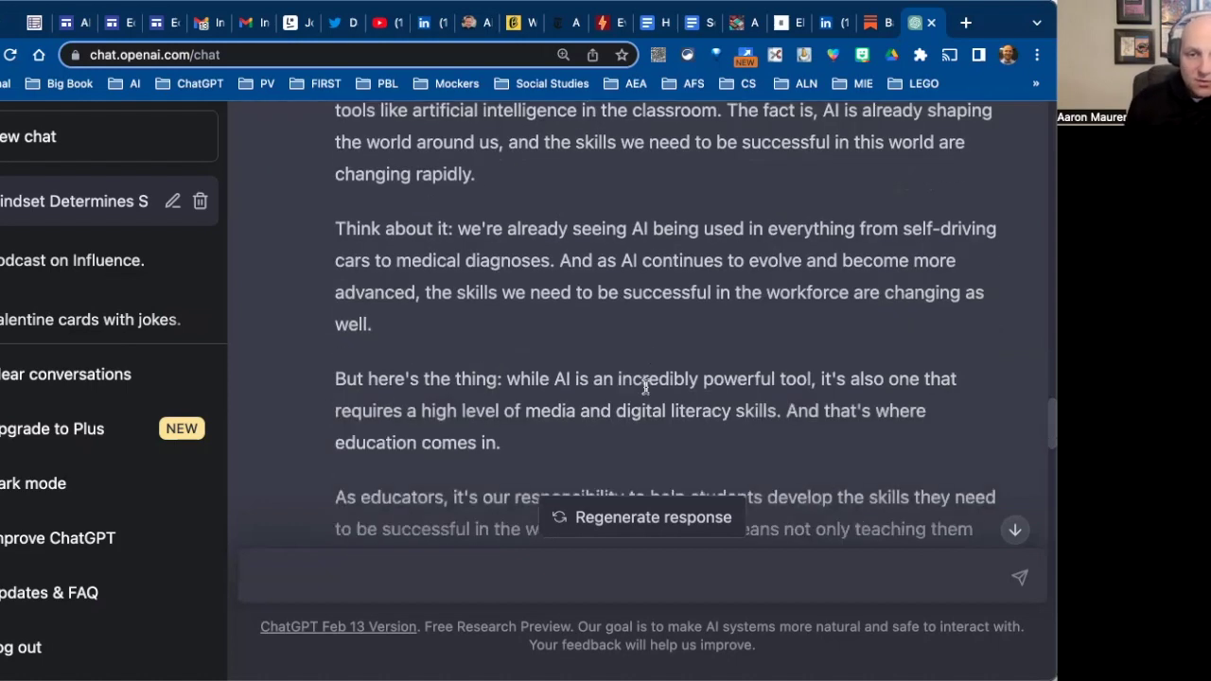
pyautogui.scroll(-3, 834, 312)
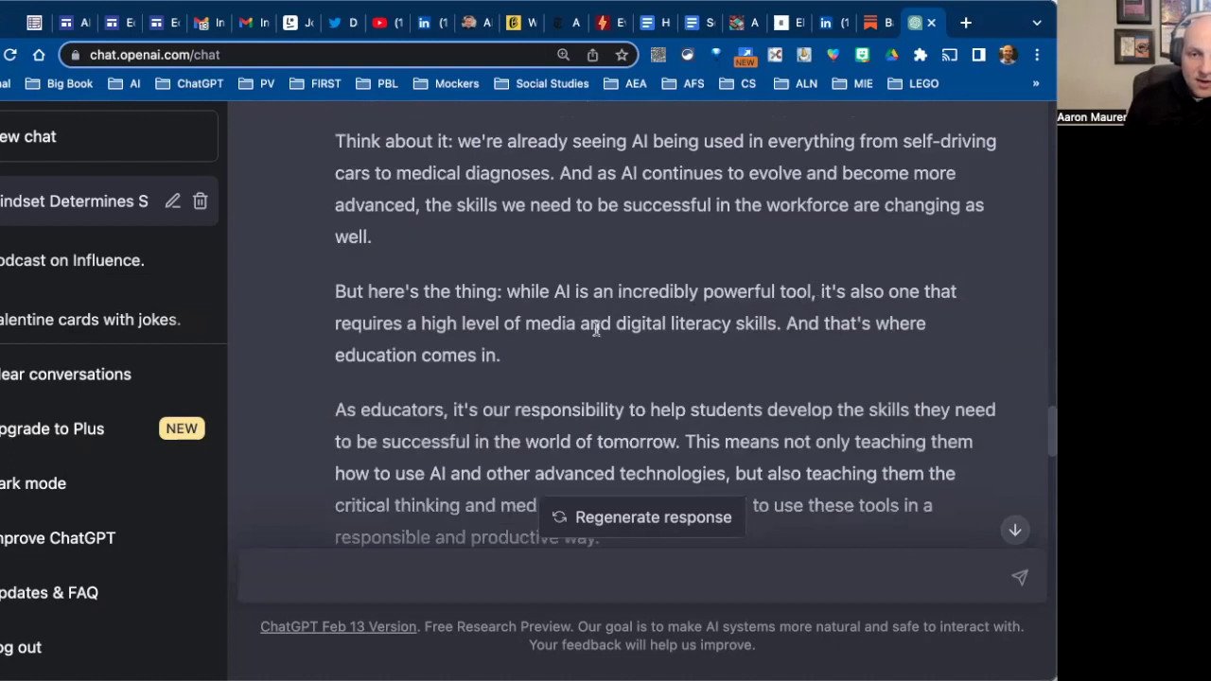
pyautogui.moveTo(596, 329); pyautogui.dragTo(776, 322)
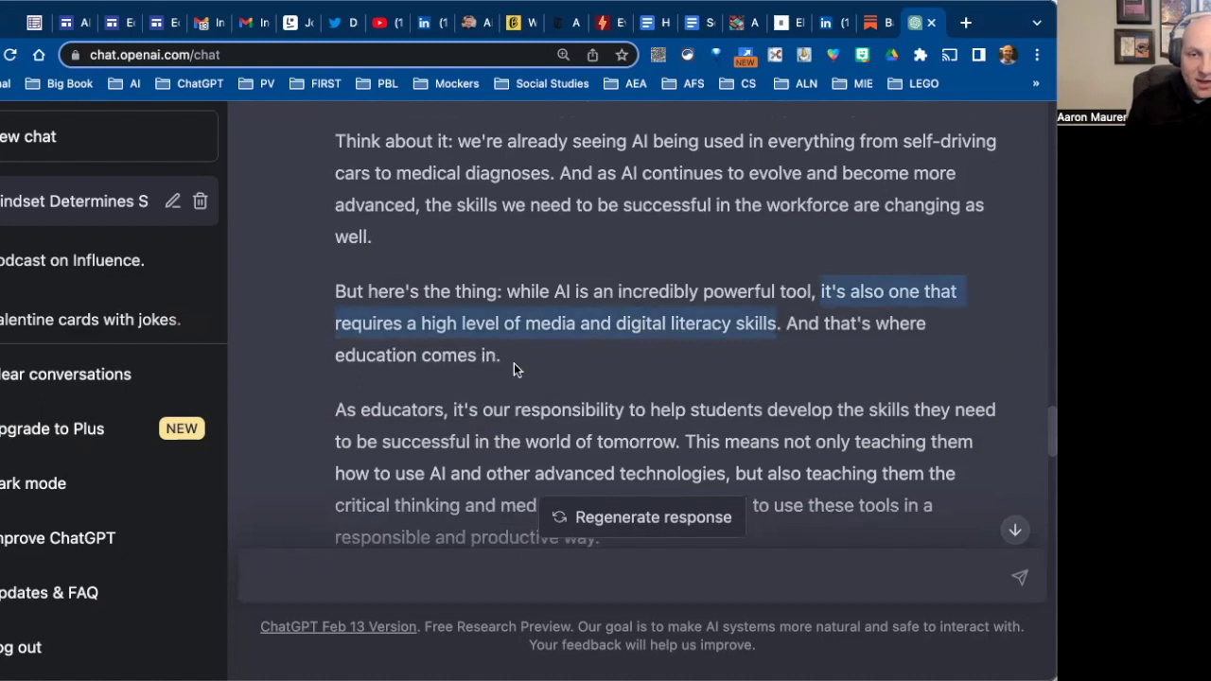
pyautogui.scroll(-3, 513, 369)
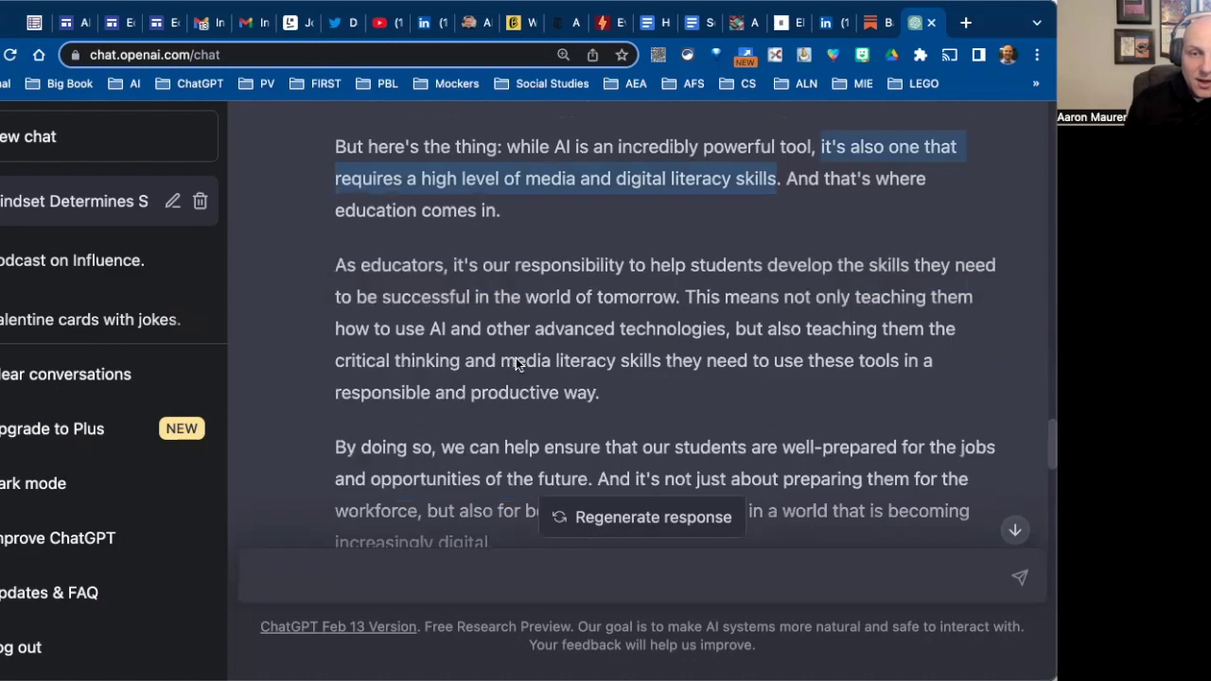
pyautogui.scroll(-1, 515, 360)
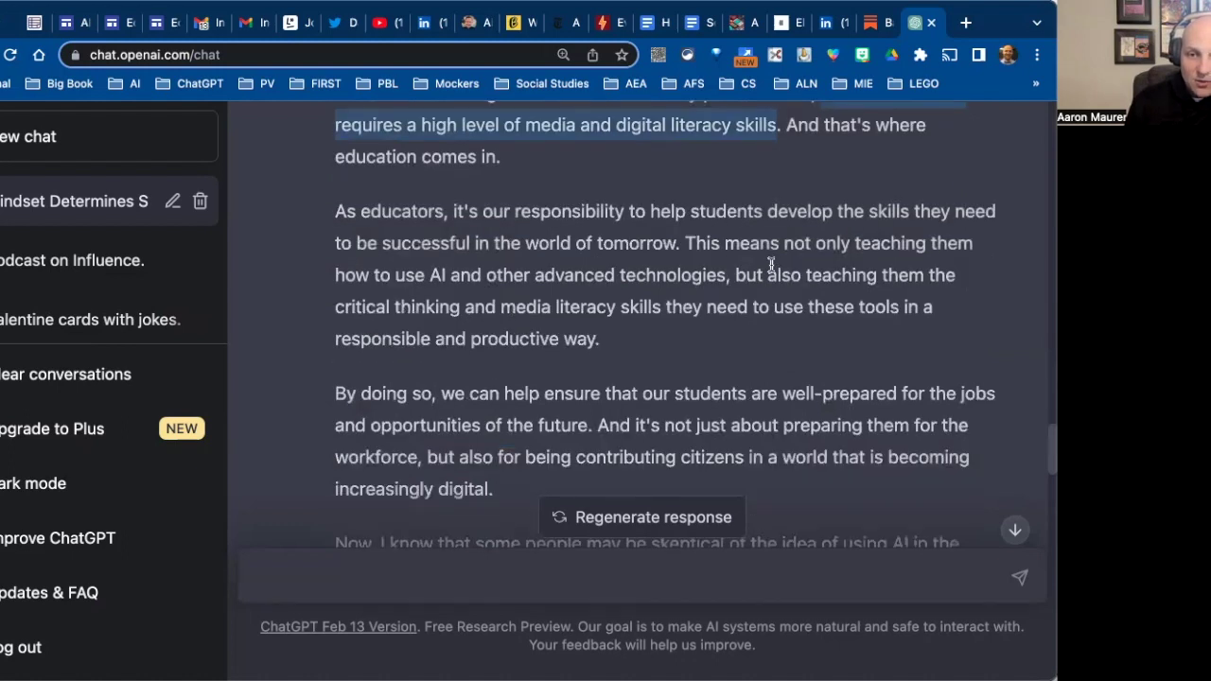
# - Review the rest of that keynote to its closing thanks, highlighting the phrases on well-prepared students and on skepticism about classroom AI
pyautogui.moveTo(581, 394); pyautogui.dragTo(806, 399)
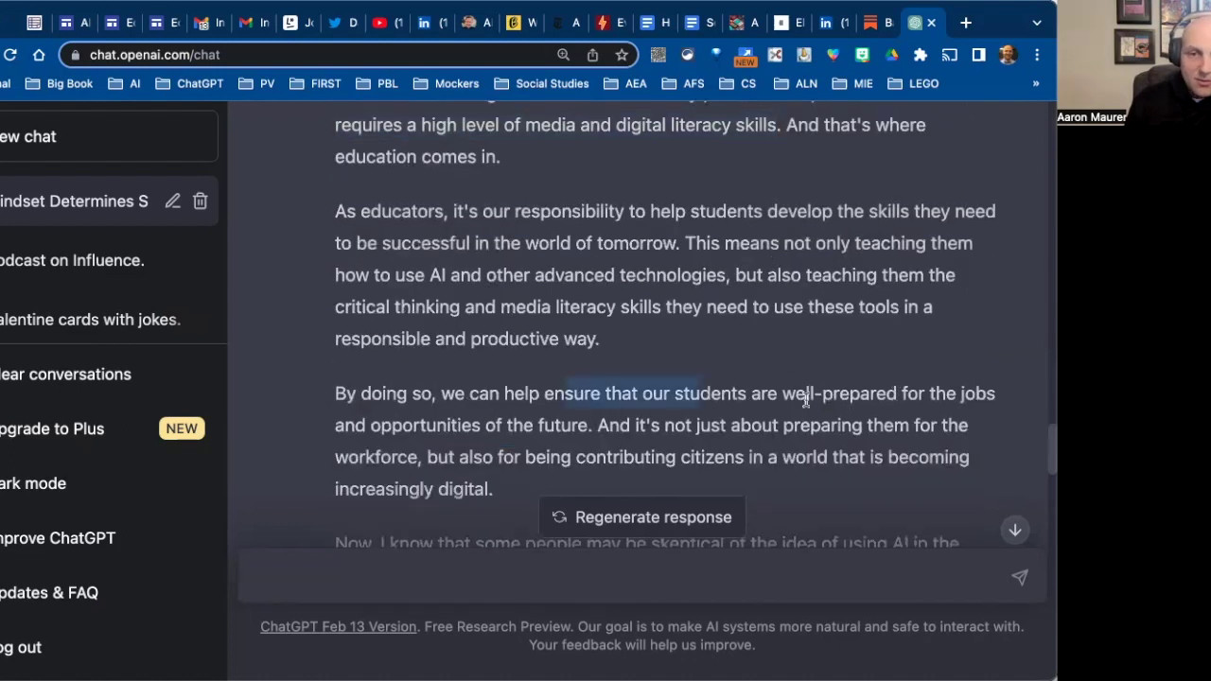
pyautogui.scroll(-1, 803, 397)
pyautogui.scroll(-1, 802, 397)
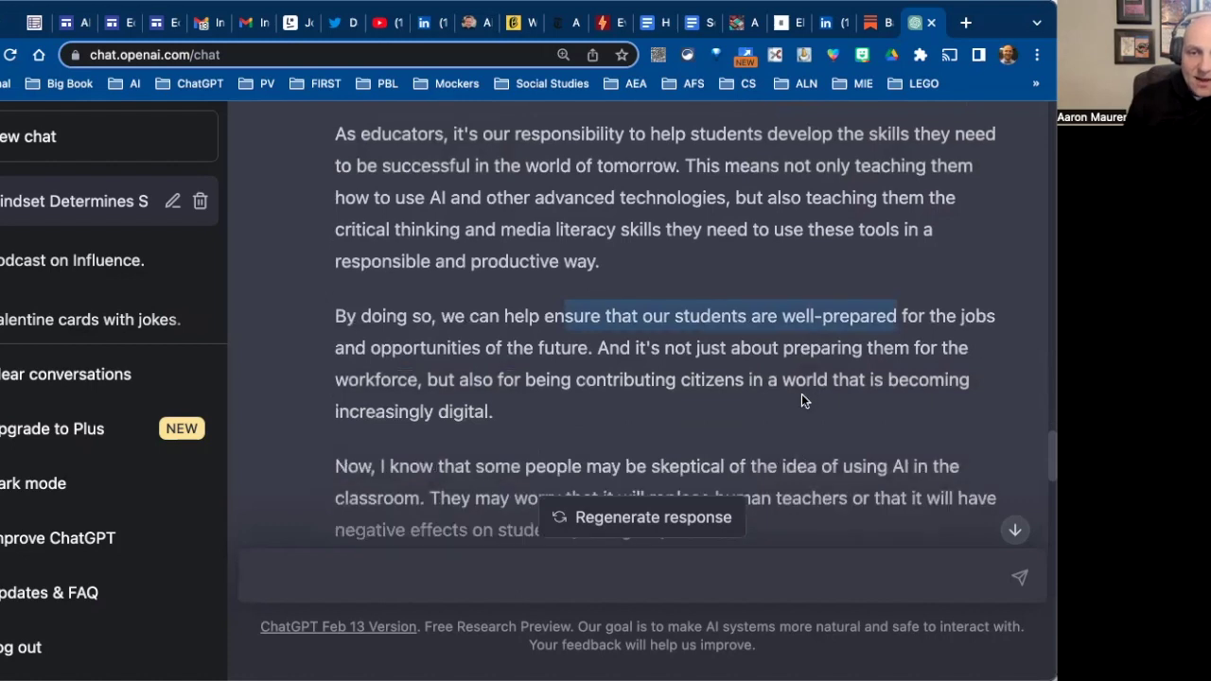
pyautogui.scroll(-2, 801, 393)
pyautogui.moveTo(650, 333); pyautogui.dragTo(667, 333)
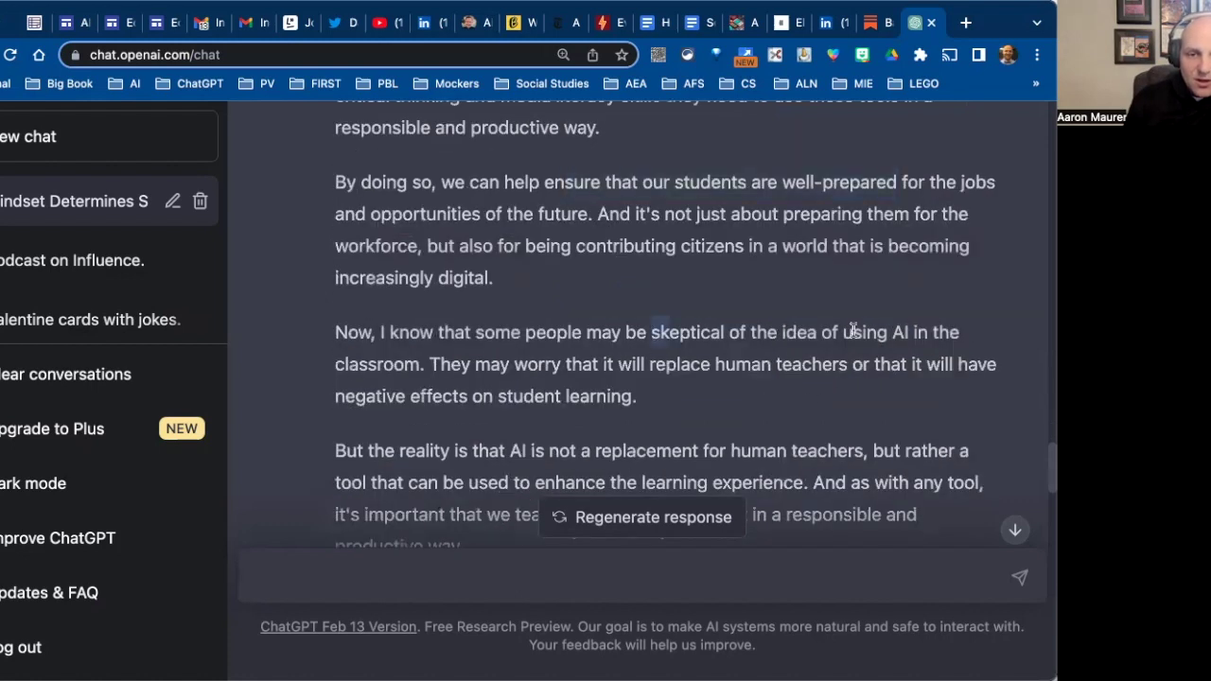
pyautogui.scroll(-2, 803, 386)
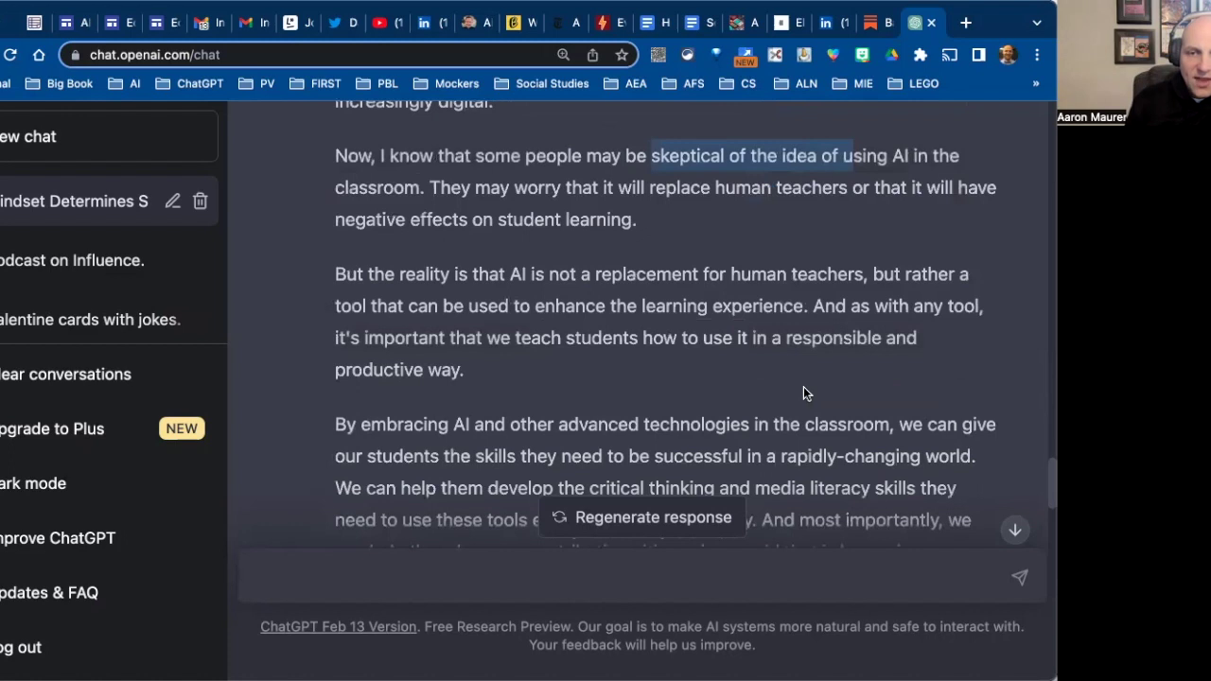
pyautogui.scroll(-2, 804, 393)
pyautogui.scroll(-1, 806, 394)
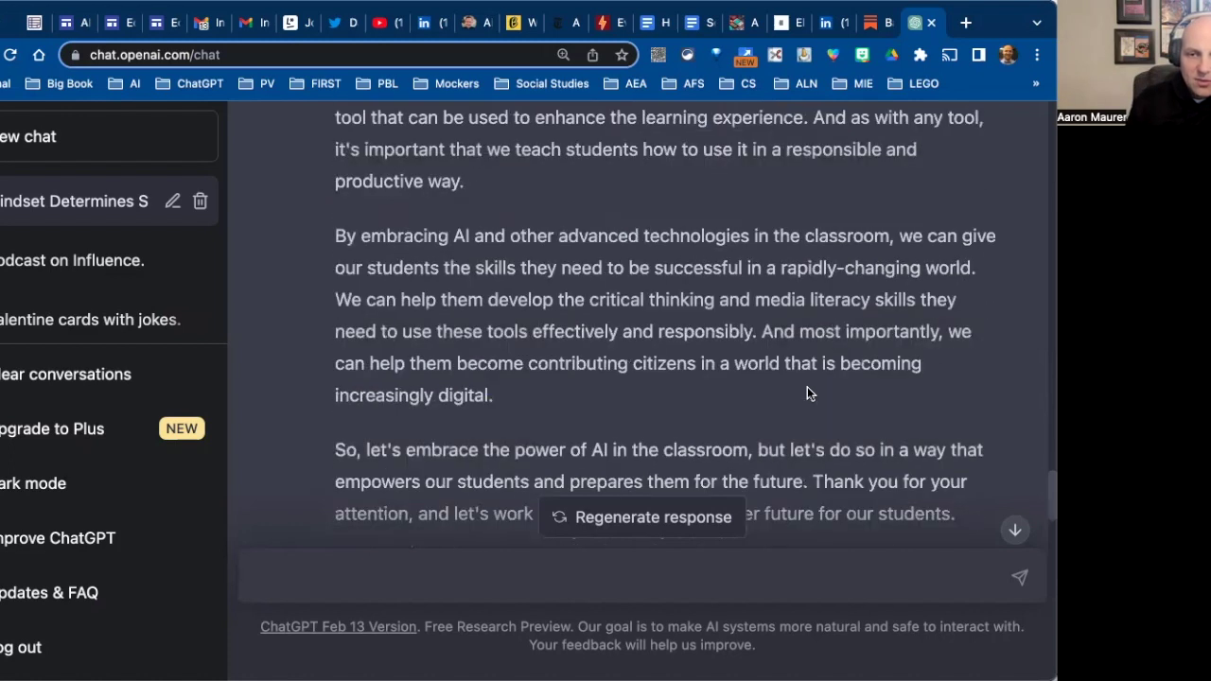
pyautogui.scroll(-1, 807, 393)
pyautogui.scroll(-2, 807, 393)
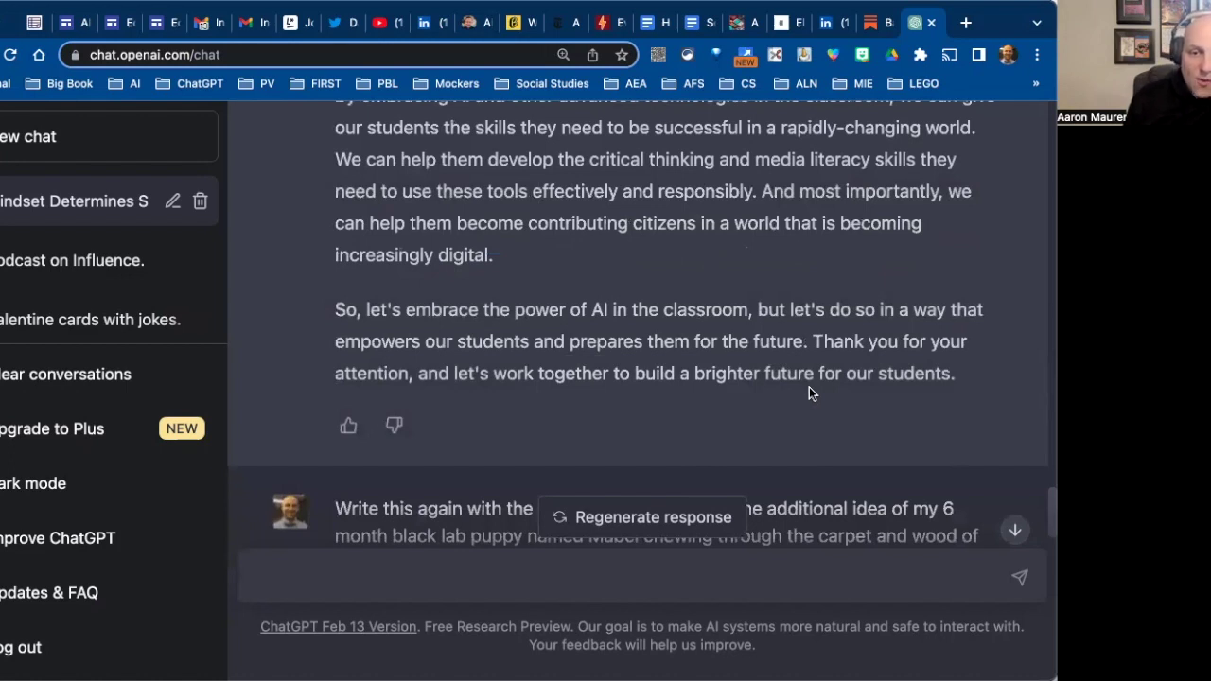
# - Examine the next prompt about the puppy chewing the staircase, highlighting its opening words "Write this again with the same idea"
pyautogui.scroll(-5, 809, 387)
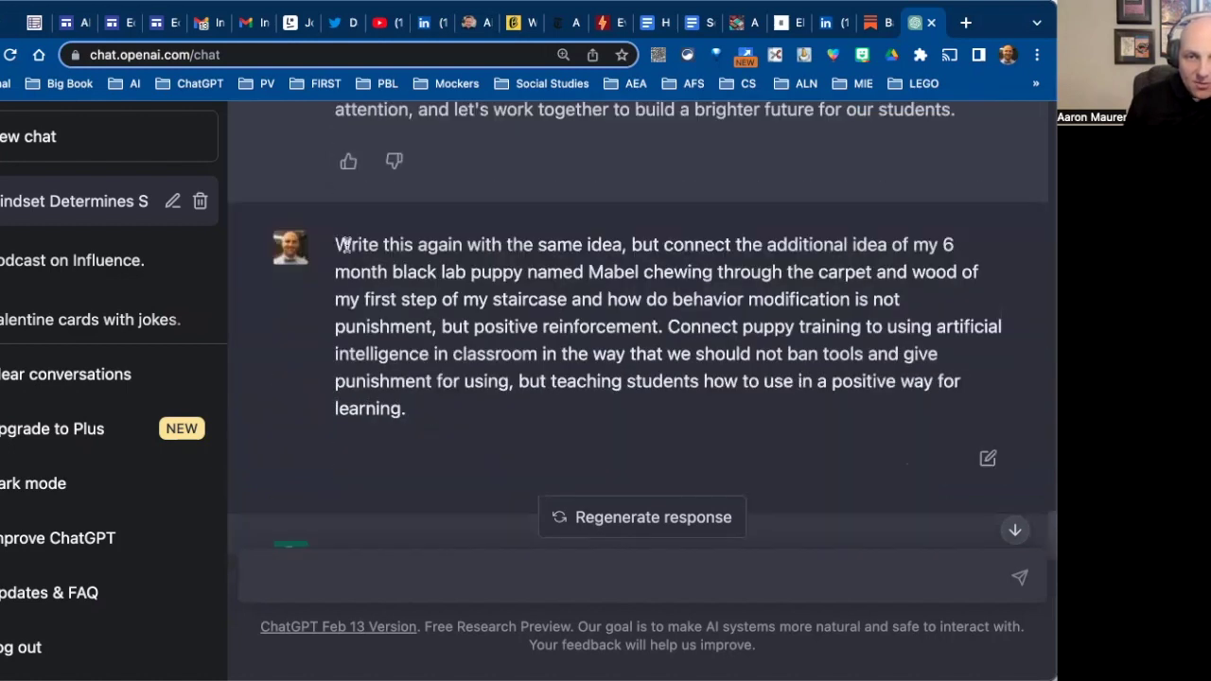
pyautogui.moveTo(337, 244); pyautogui.dragTo(622, 244)
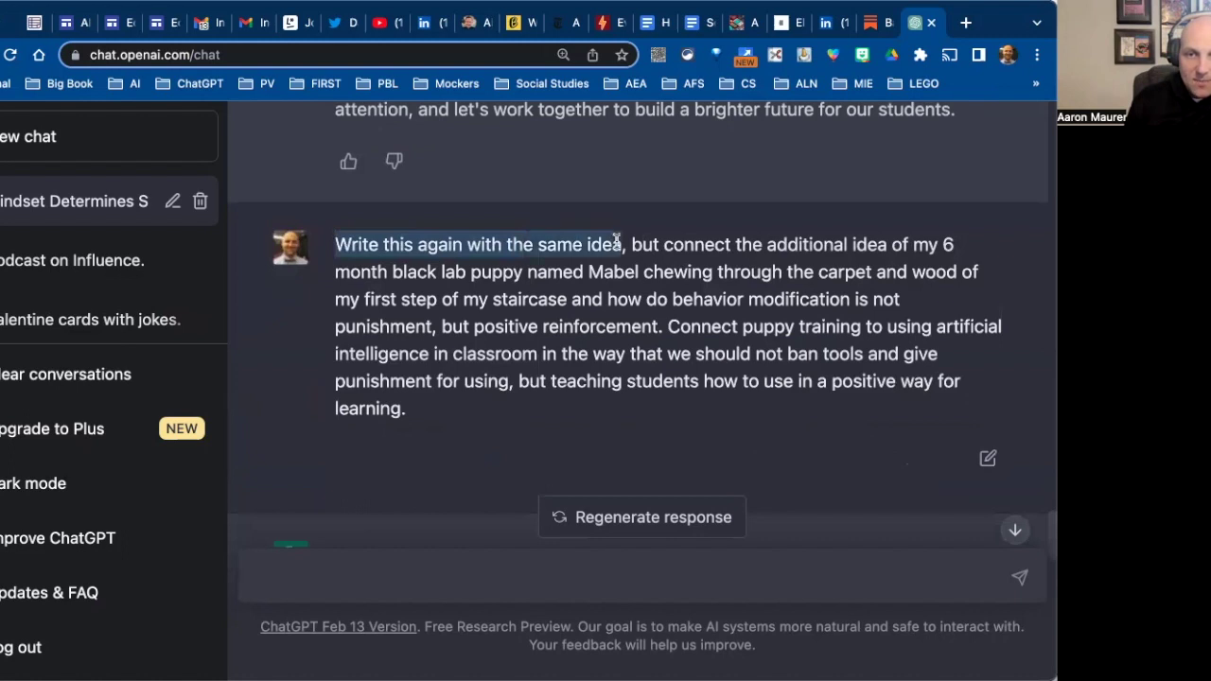
pyautogui.scroll(-1, 967, 244)
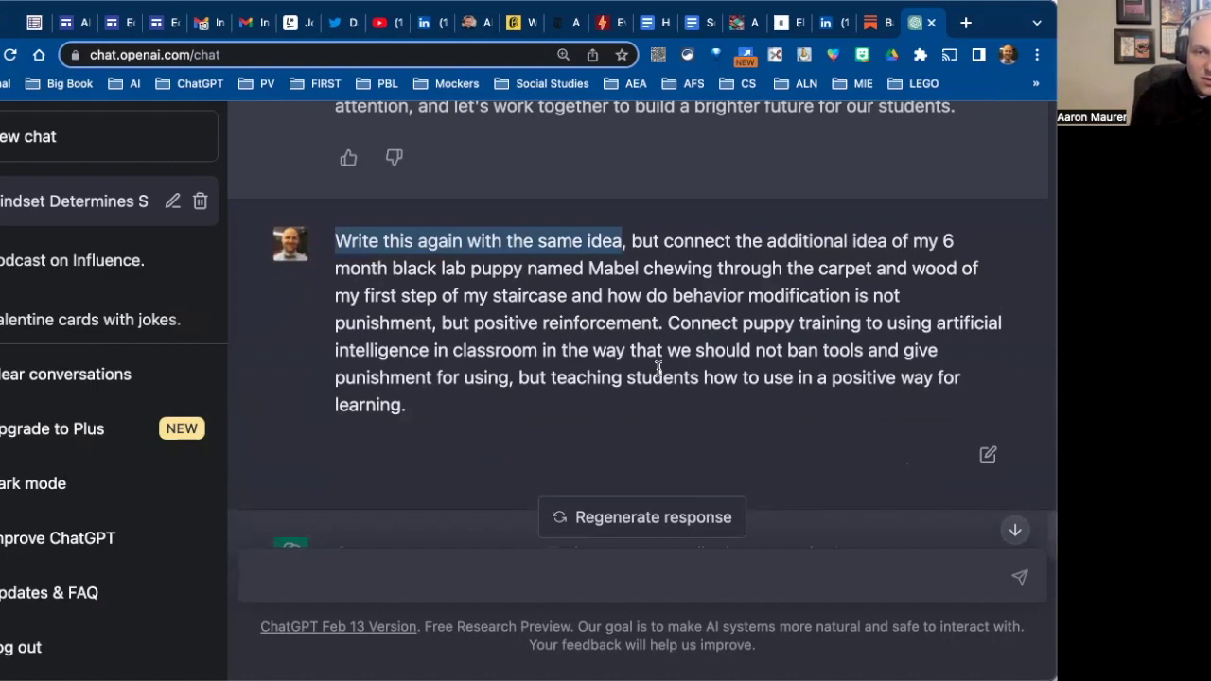
# - Read through the keynote version linking puppy training and positive reinforcement to classroom AI, from its greeting to its closing thanks
pyautogui.scroll(-5, 655, 369)
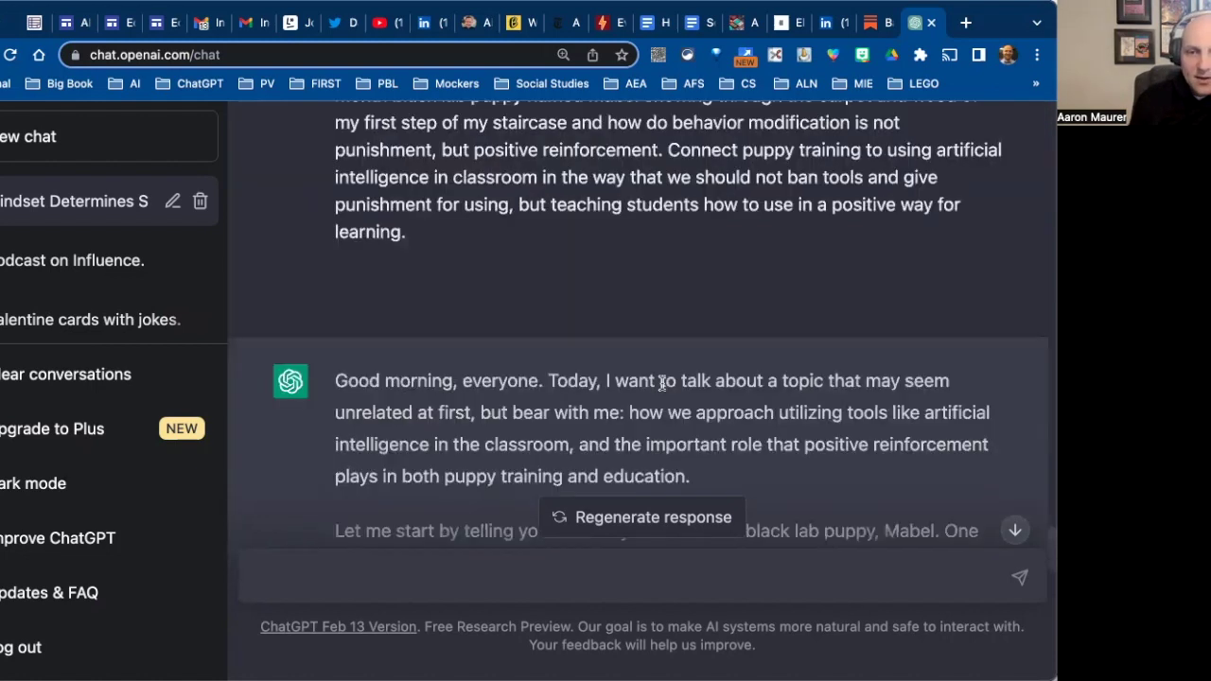
pyautogui.scroll(-2, 661, 388)
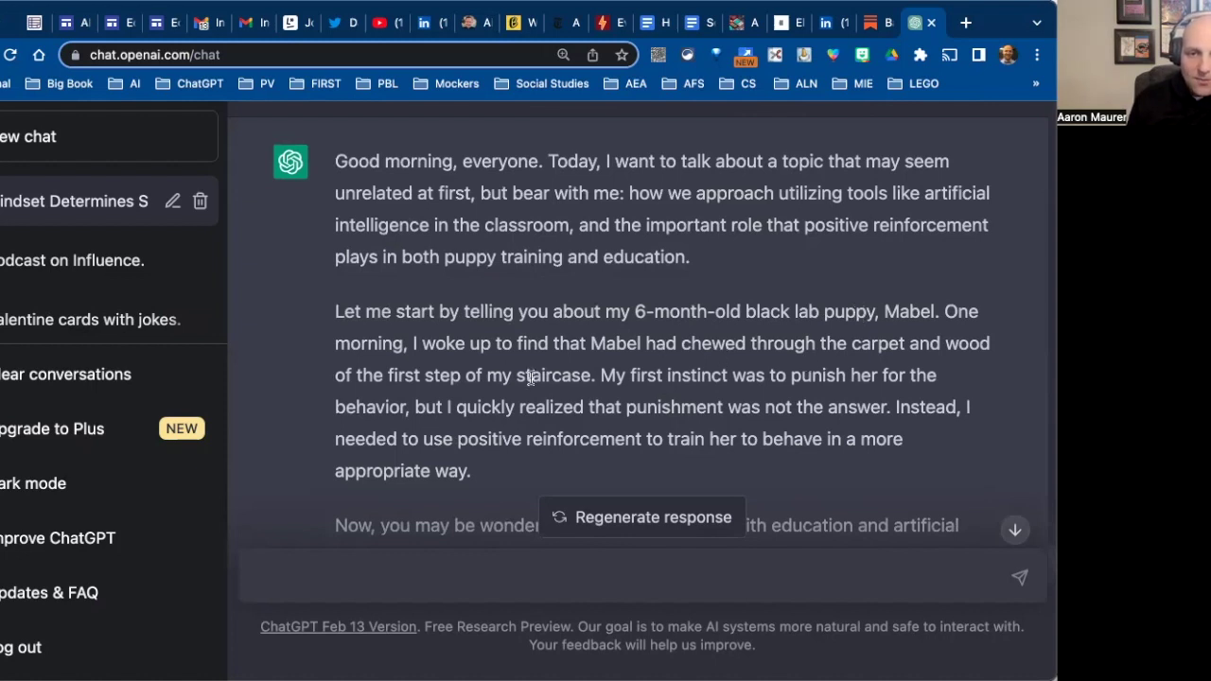
pyautogui.scroll(-2, 561, 380)
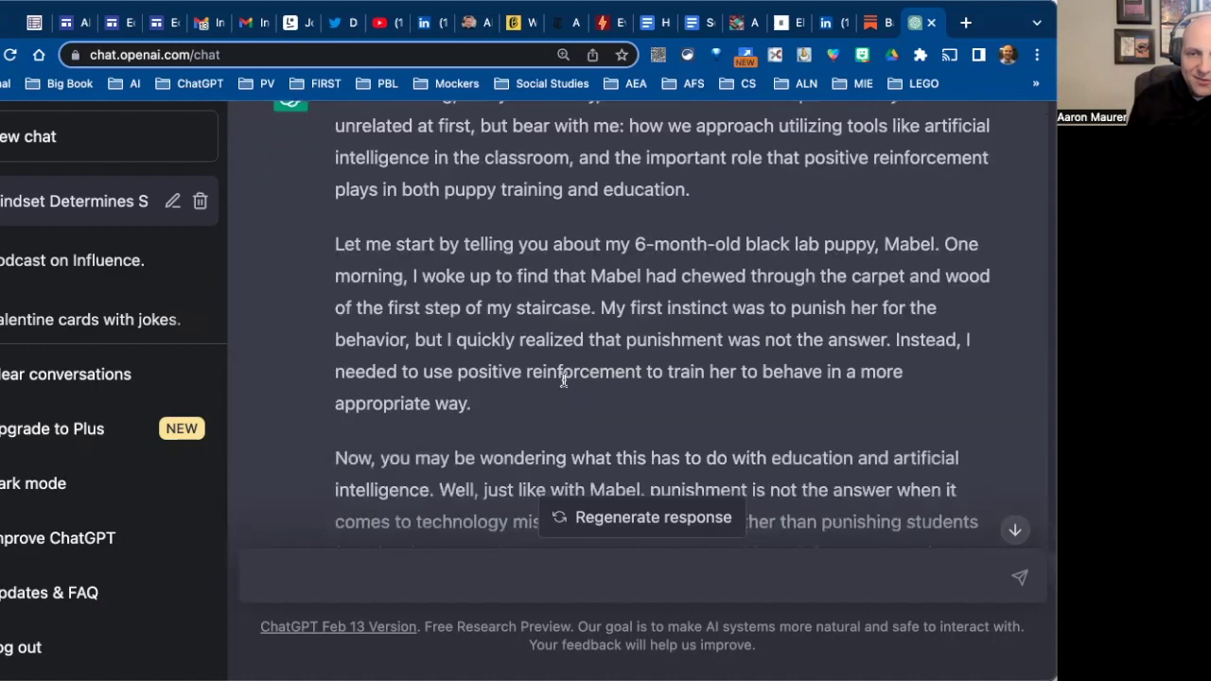
pyautogui.scroll(-1, 562, 378)
pyautogui.scroll(-5, 563, 378)
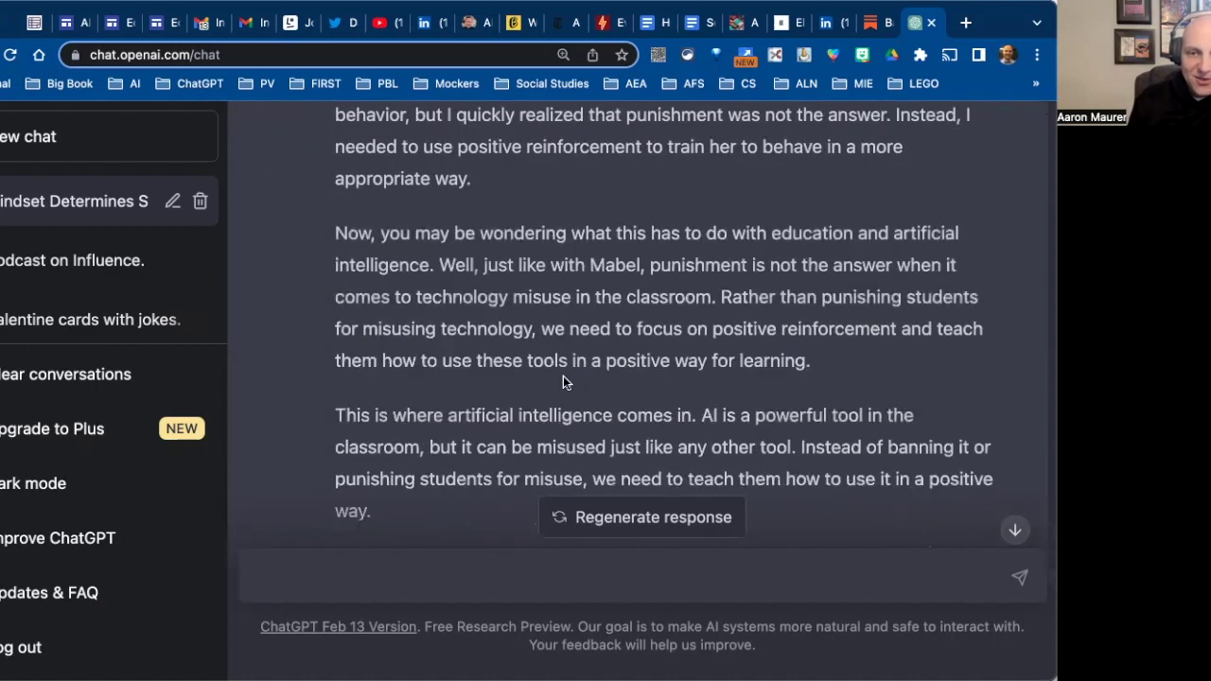
pyautogui.scroll(-1, 563, 378)
pyautogui.scroll(-3, 567, 376)
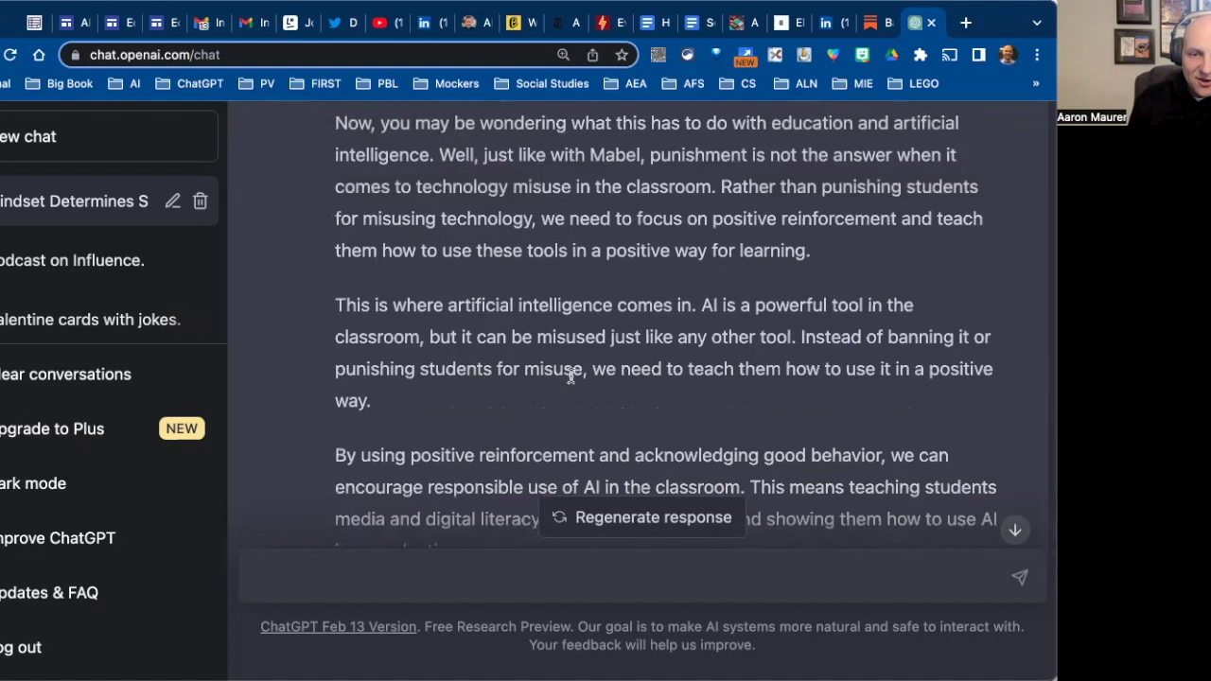
pyautogui.scroll(-2, 570, 373)
pyautogui.scroll(-6, 569, 377)
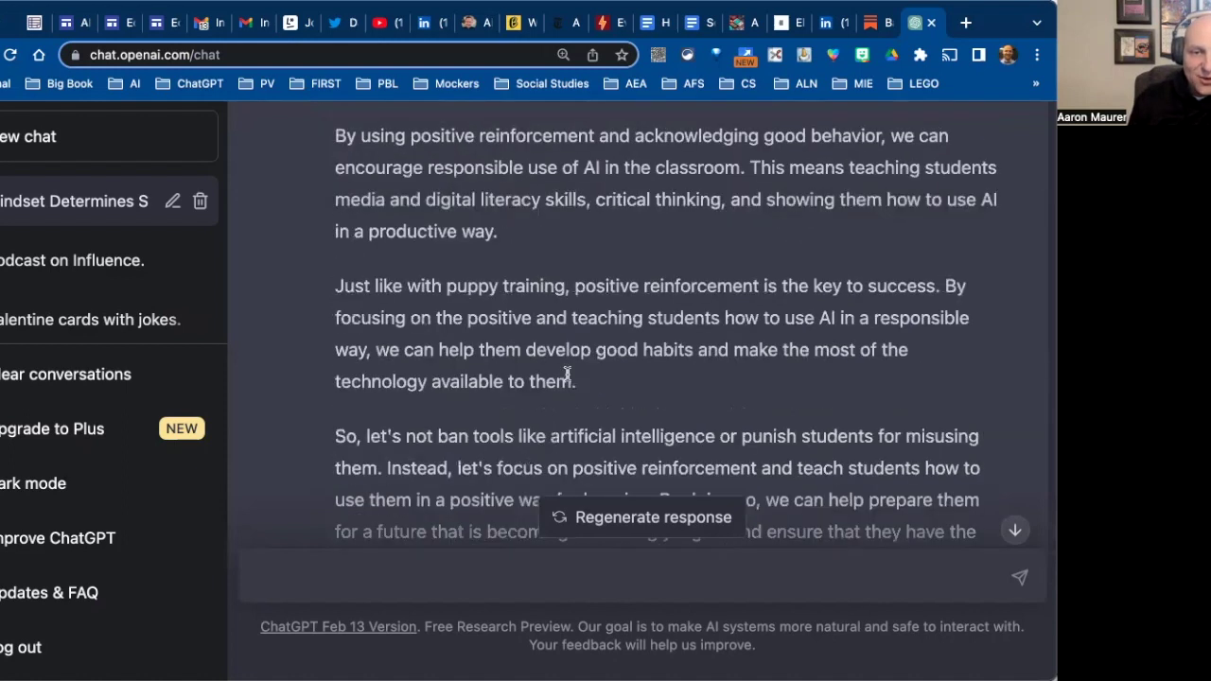
pyautogui.scroll(-5, 564, 369)
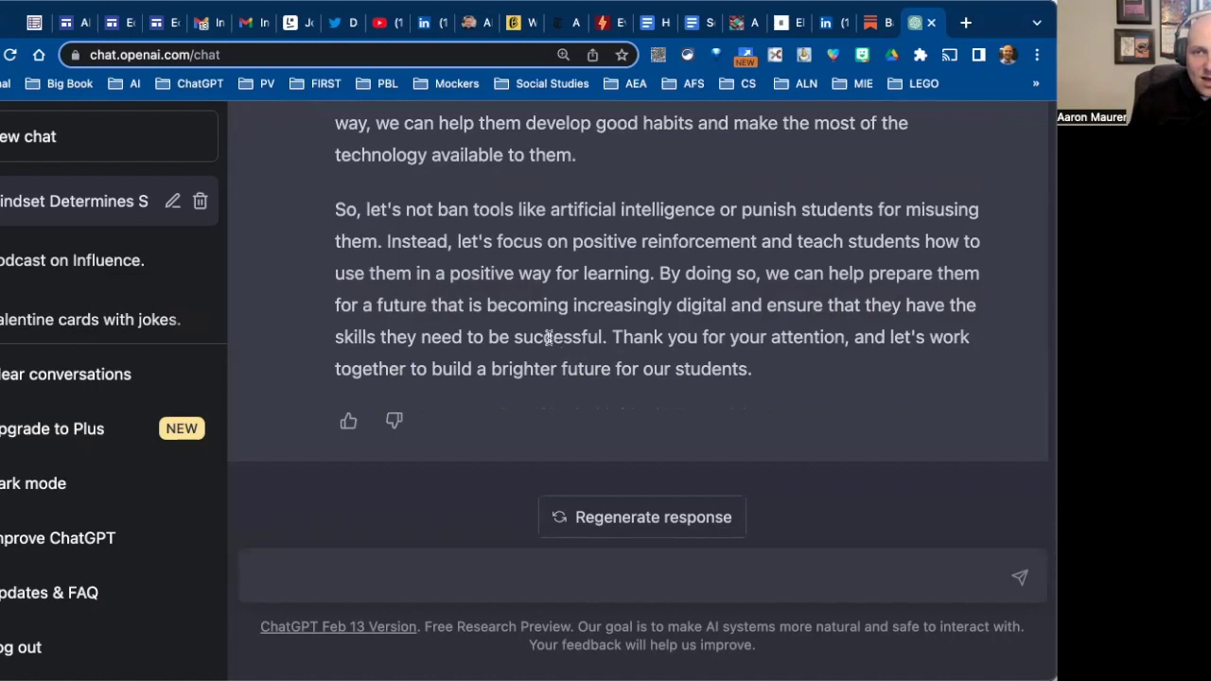
# - Switch to the ElevenLabs Speech Synthesis page and bring its voice settings and text area into view
pyautogui.hotkey('ctrl', 'shift', 'Tab')
pyautogui.hotkey('ctrl', 'shift', 'Tab')
pyautogui.hotkey('ctrl', 'shift', 'Tab')
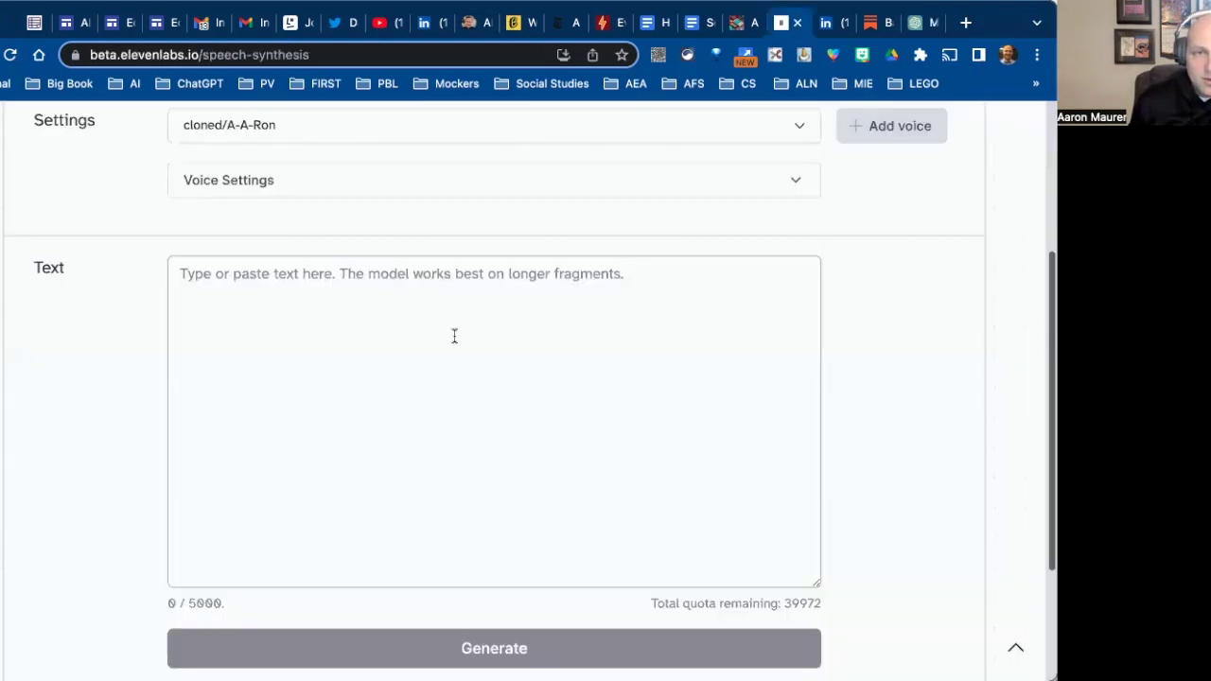
pyautogui.scroll(2, 454, 336)
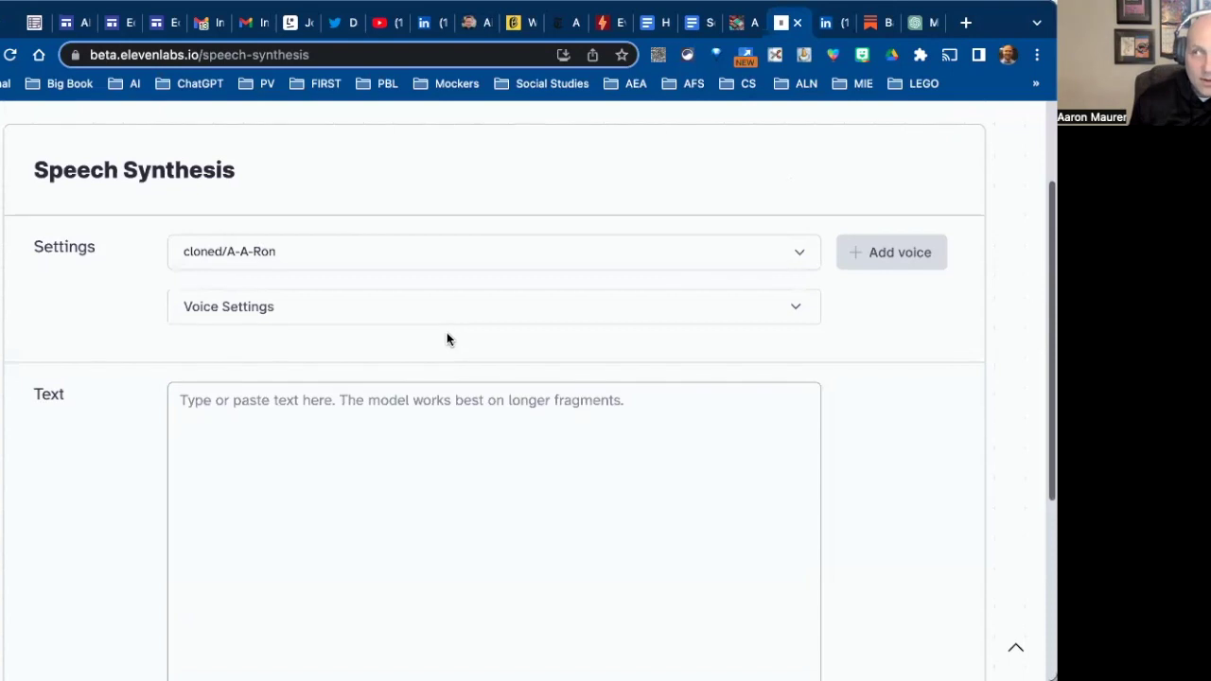